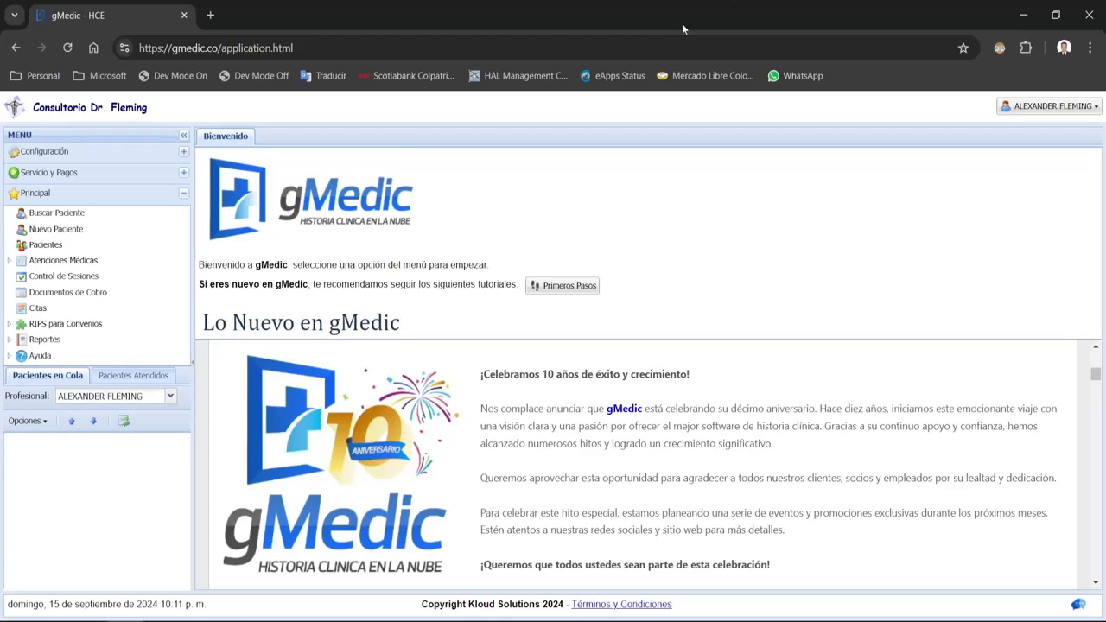
- Open the Citas agenda and select PACIENTE PRUEBA's 15 September appointment
click(37, 307)
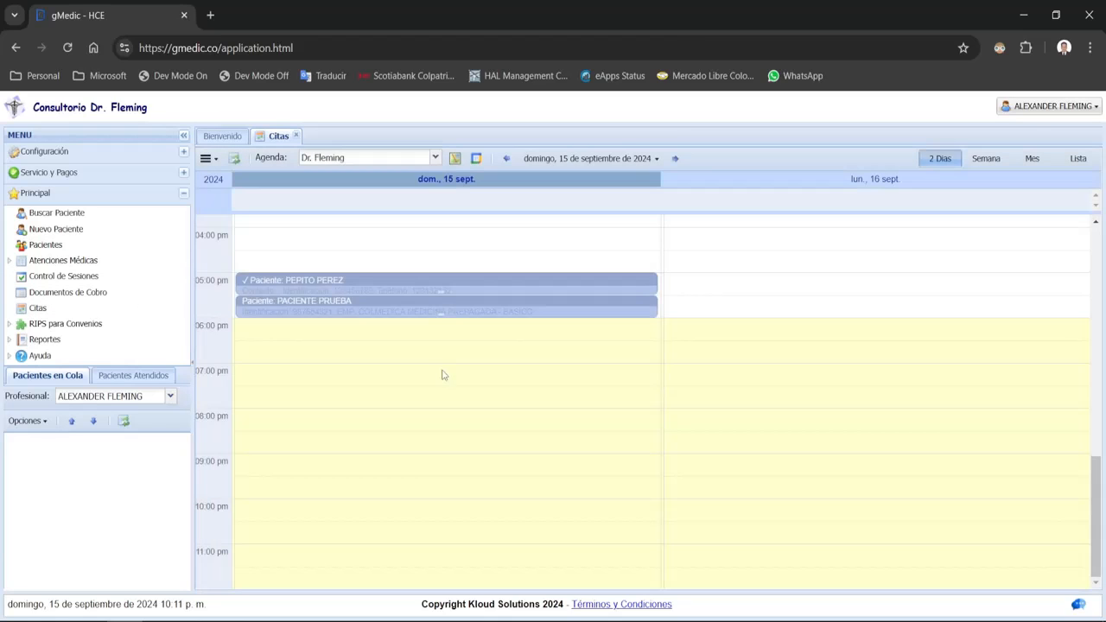
click(443, 302)
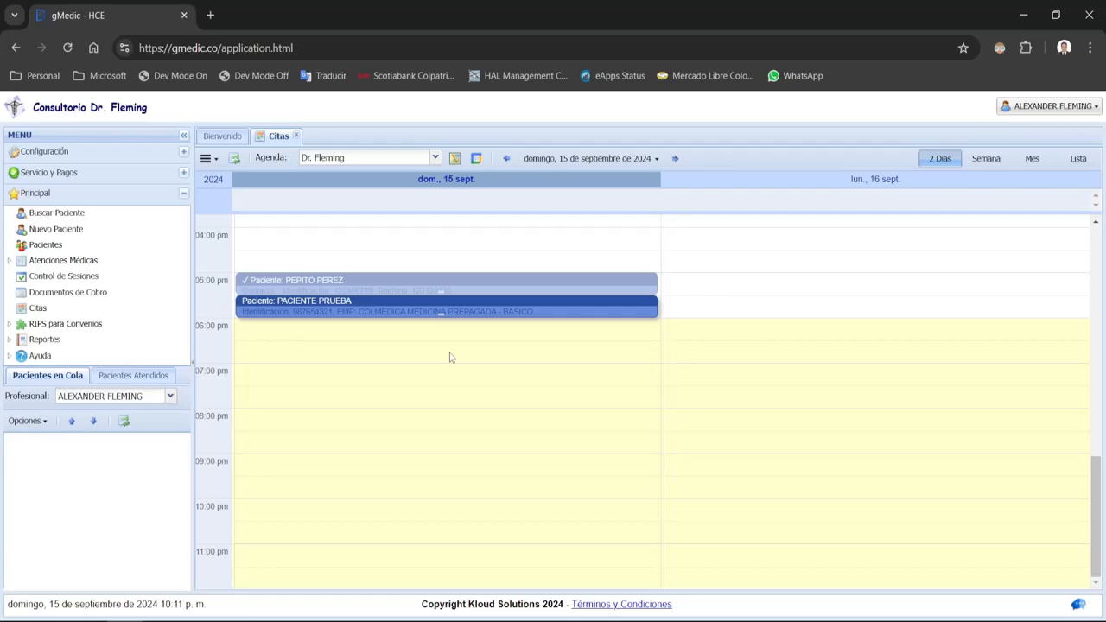
- Add PACIENTE PRUEBA's appointment to the patient queue with Agregar a la cola
mouse_move(389, 318)
right_click(385, 301)
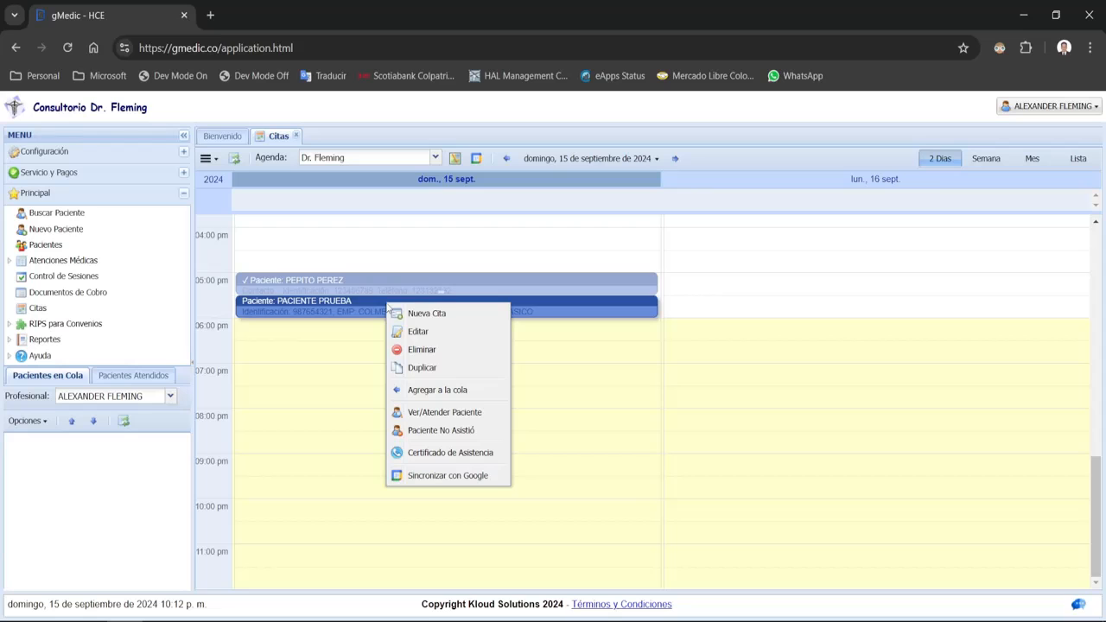
click(401, 395)
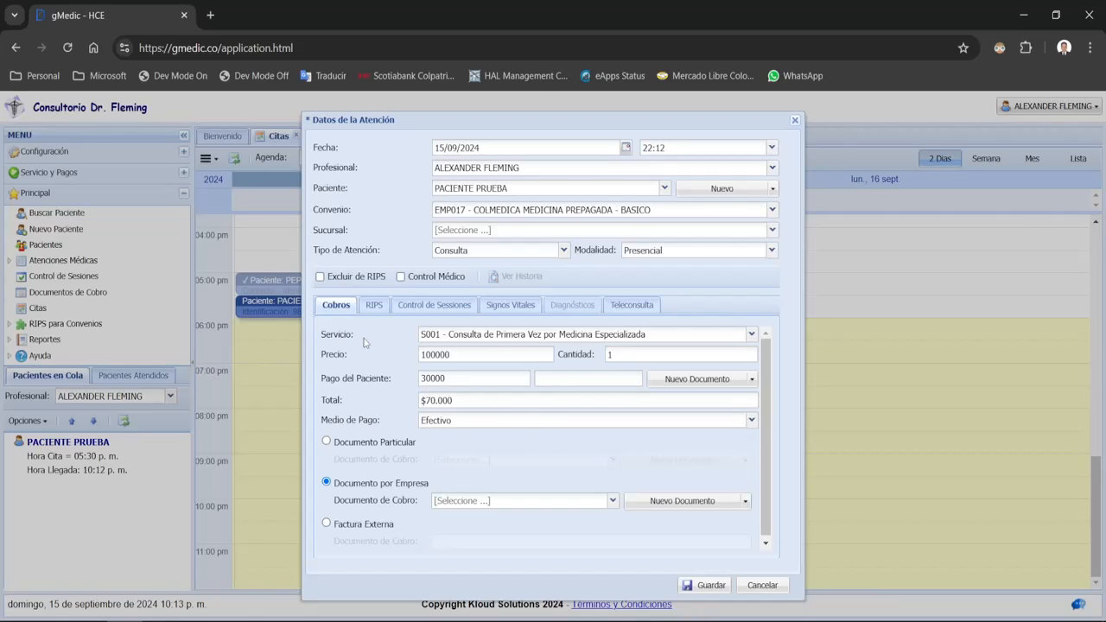
click(459, 189)
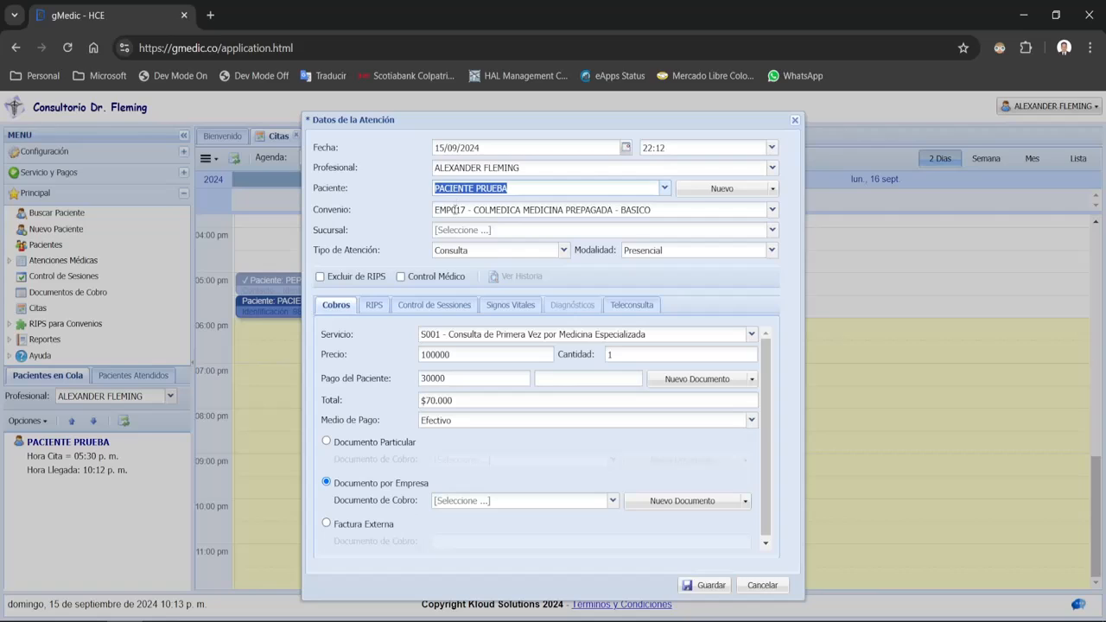
click(512, 211)
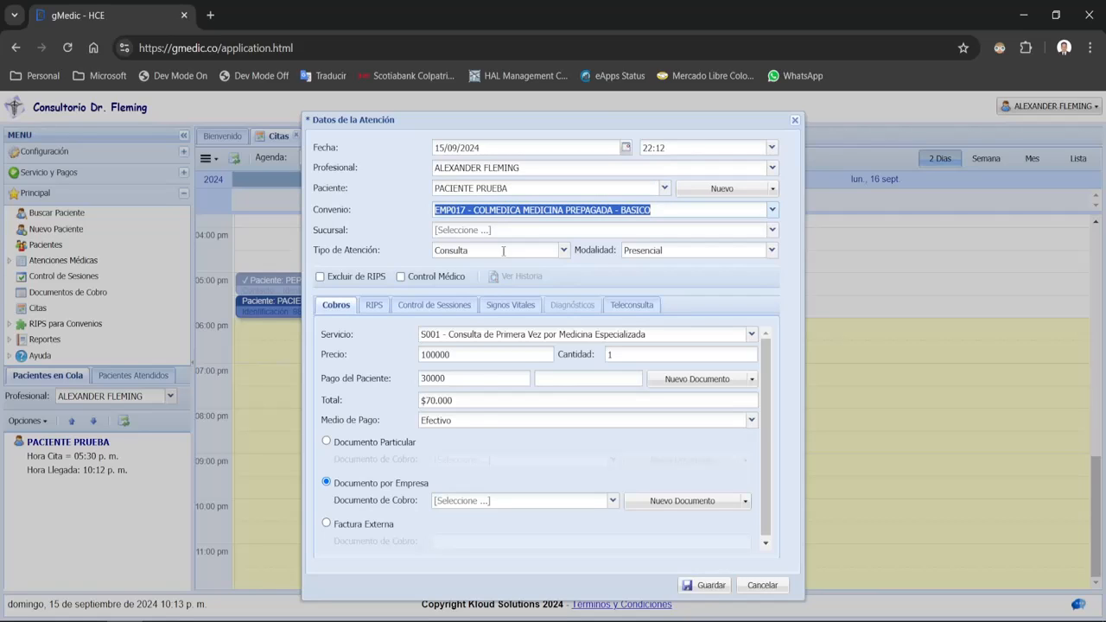
click(373, 305)
click(405, 305)
click(373, 305)
click(336, 305)
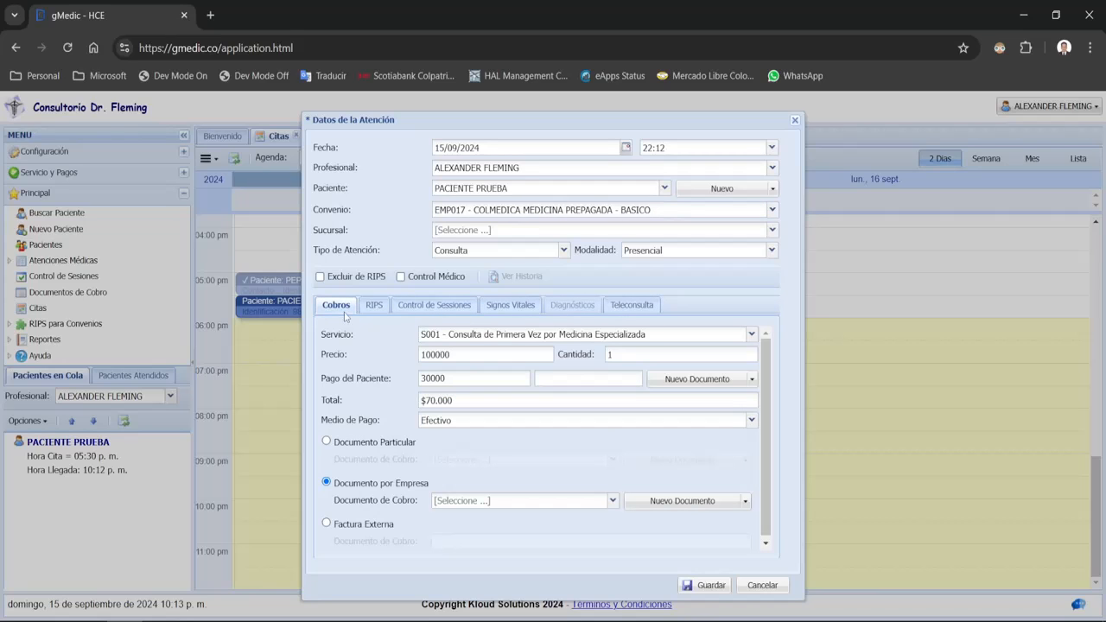
click(372, 306)
click(336, 306)
click(470, 337)
click(751, 335)
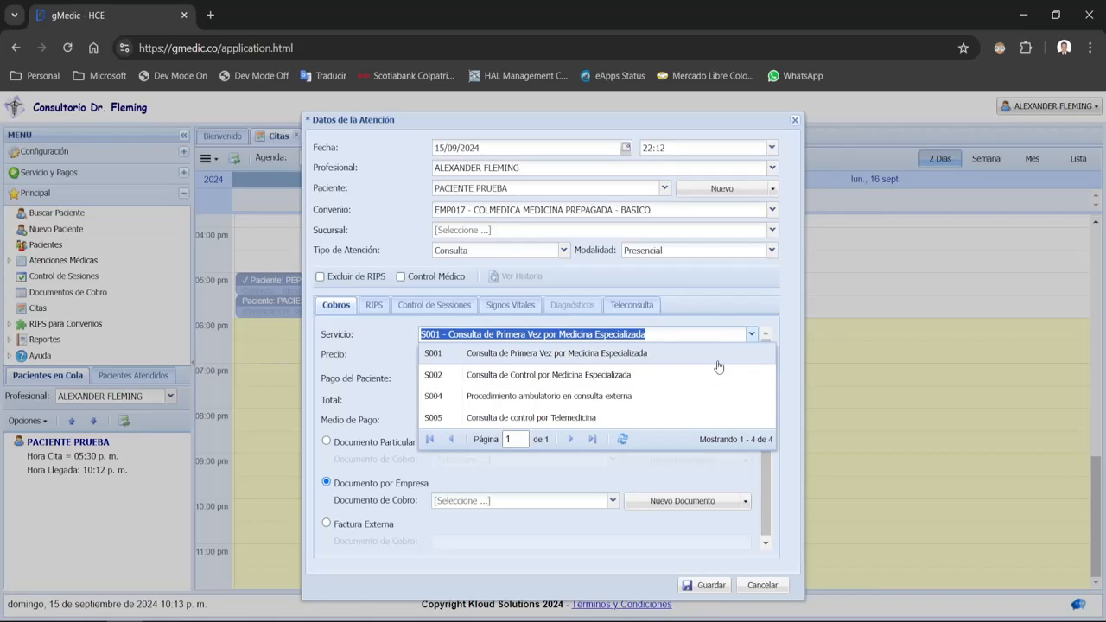
click(750, 340)
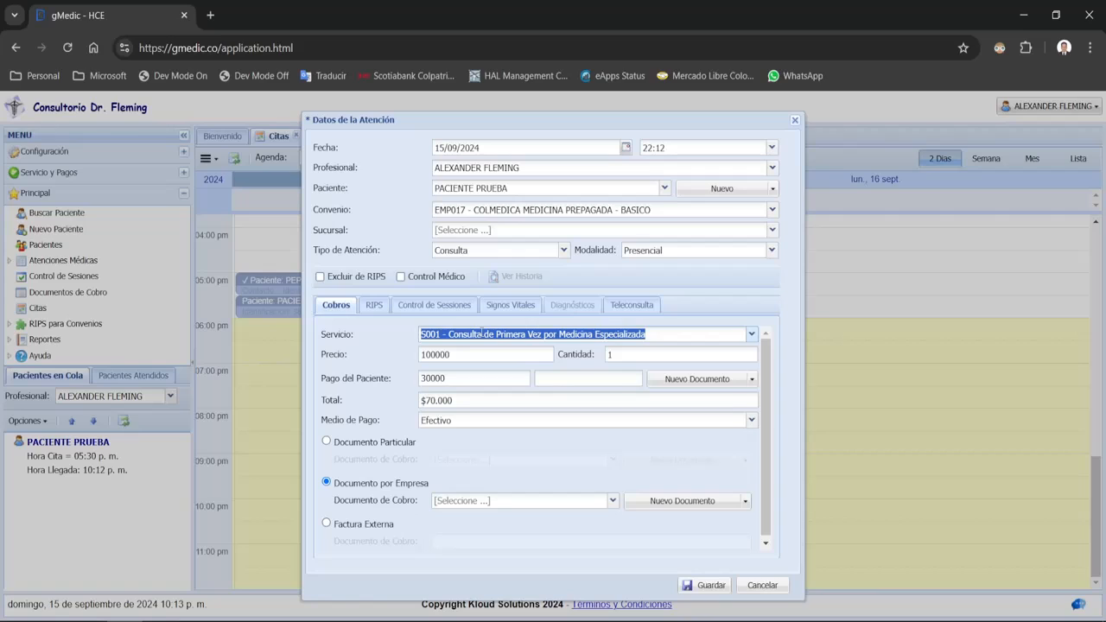
click(463, 353)
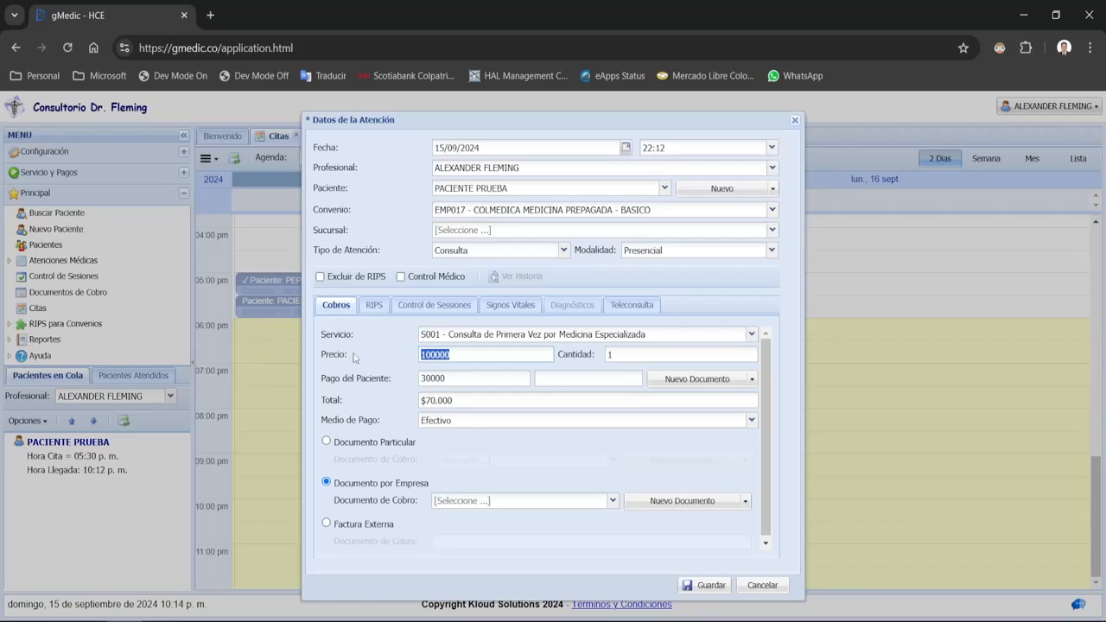
click(424, 355)
drag(448, 379, 405, 379)
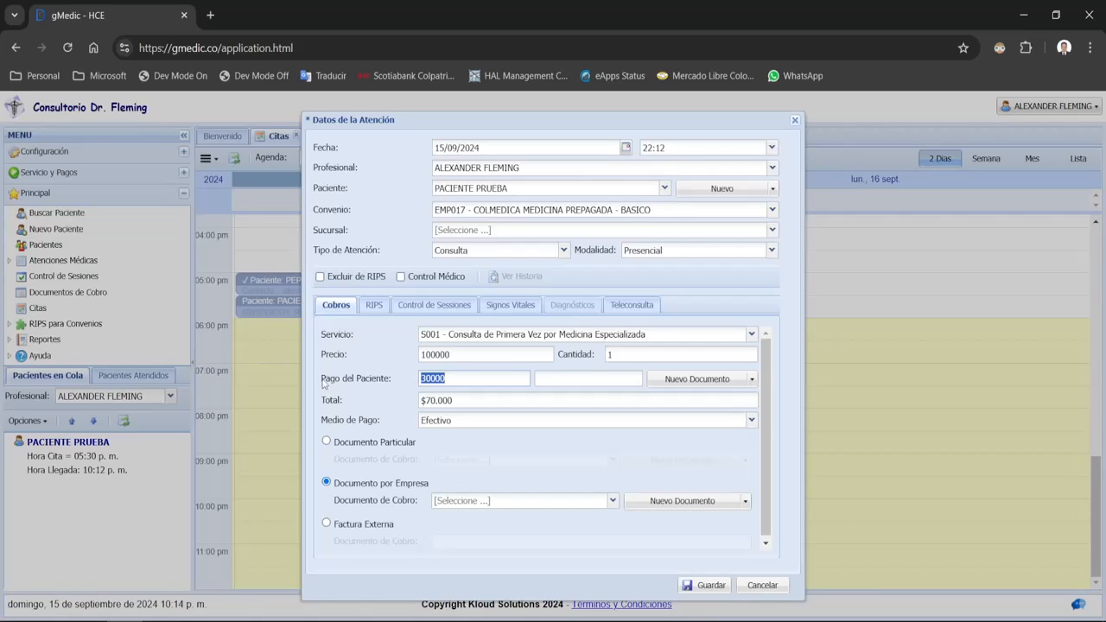
drag(323, 380, 395, 384)
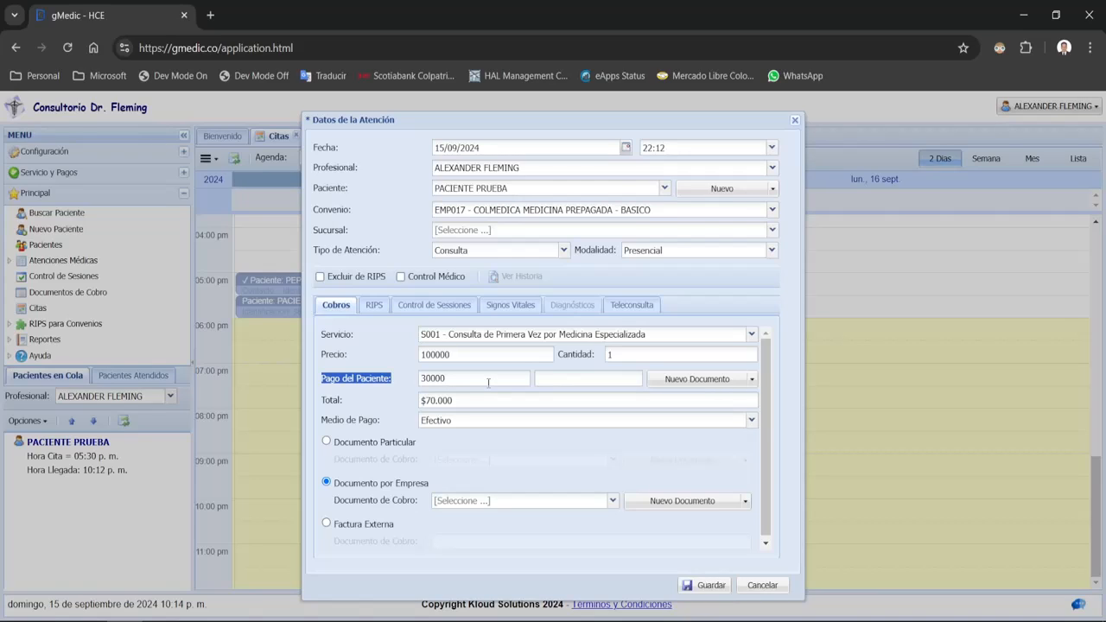
click(477, 396)
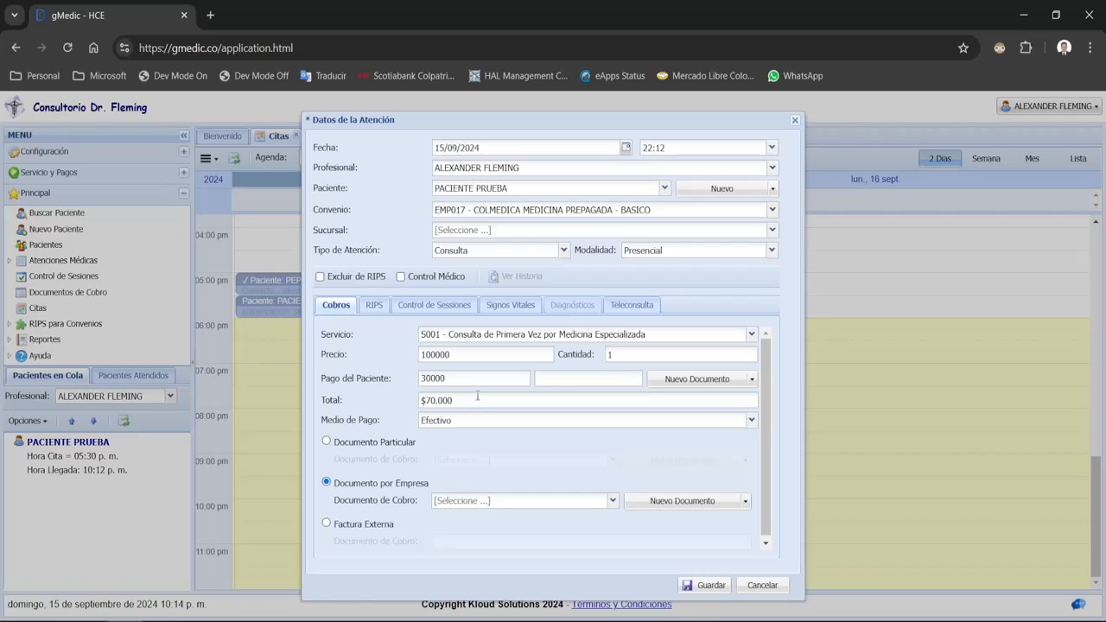
click(506, 207)
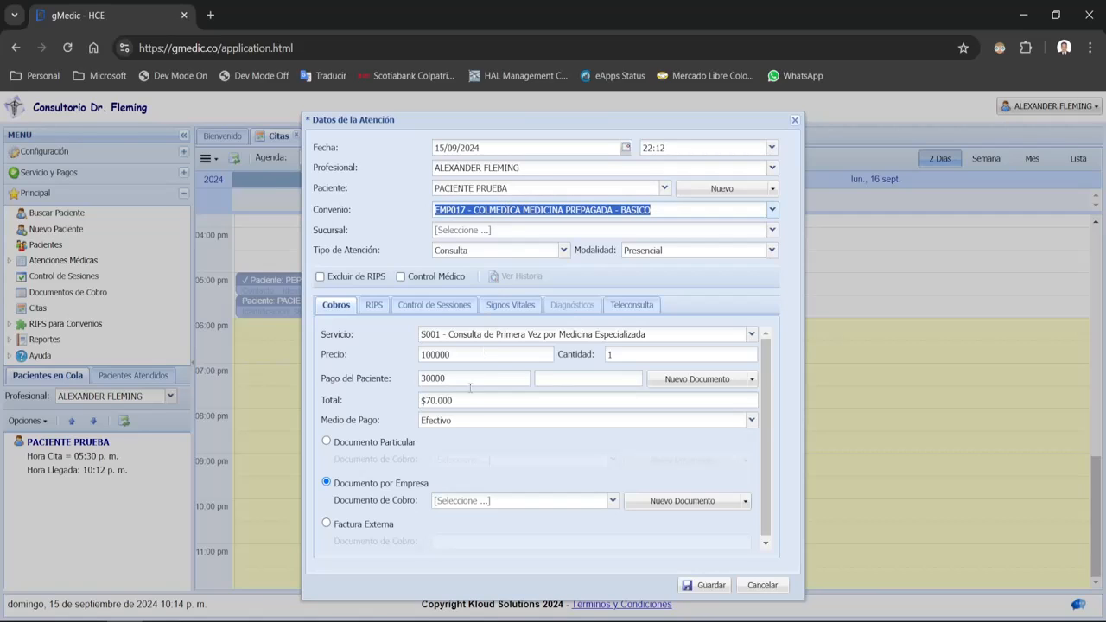
click(450, 354)
click(452, 378)
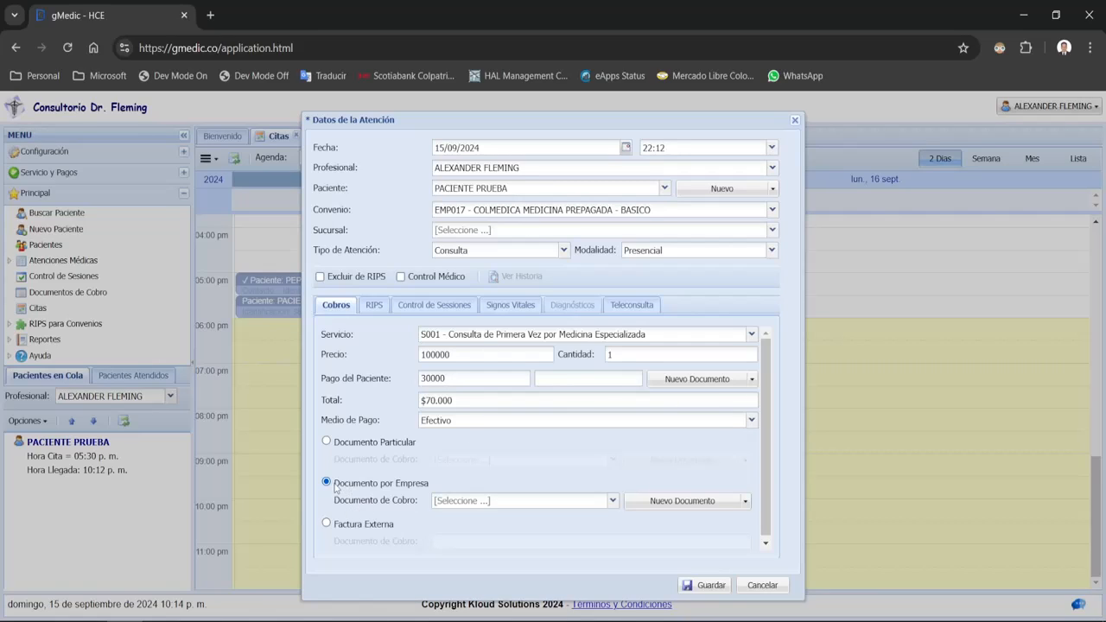
drag(334, 483, 430, 485)
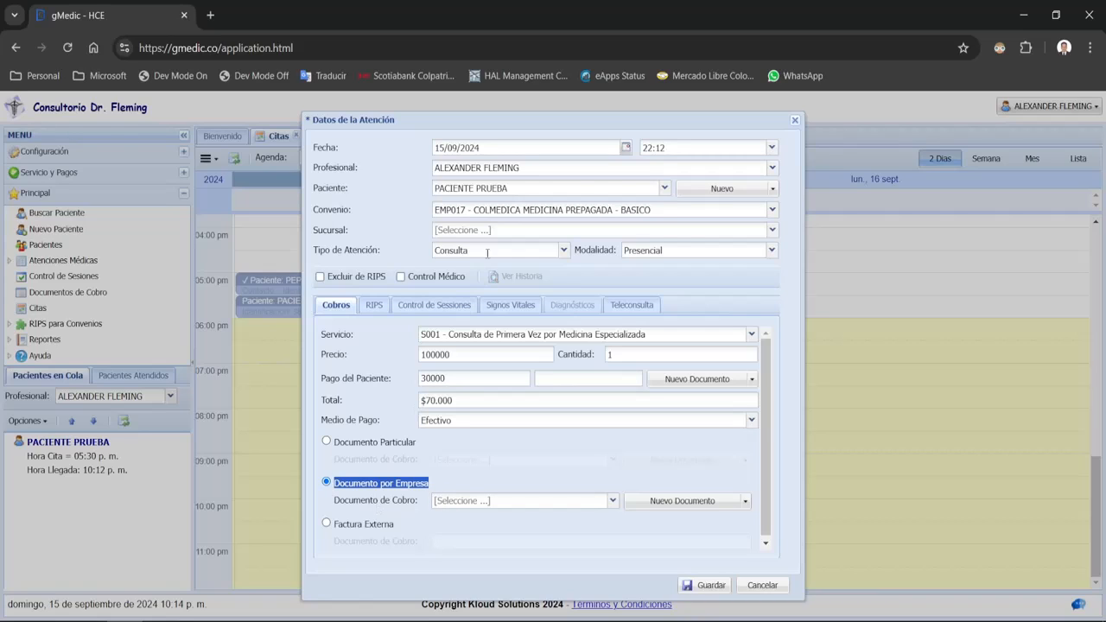
click(501, 211)
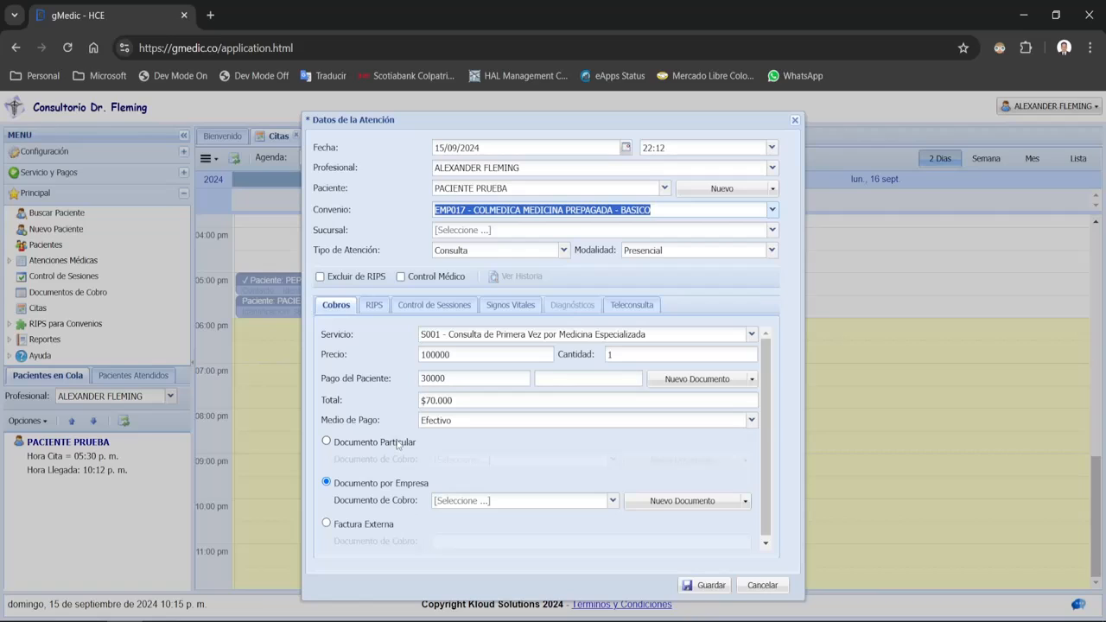
click(441, 500)
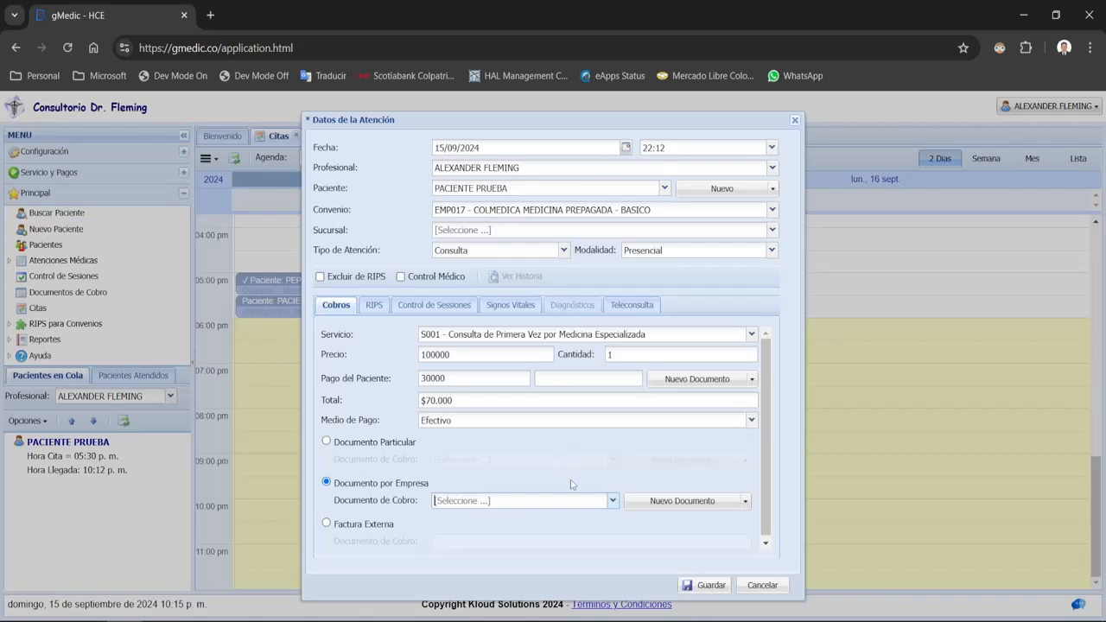
- Create a new company charge document for EMP017 COLMEDICA MEDICINA PREPAGADA
drag(338, 504, 420, 504)
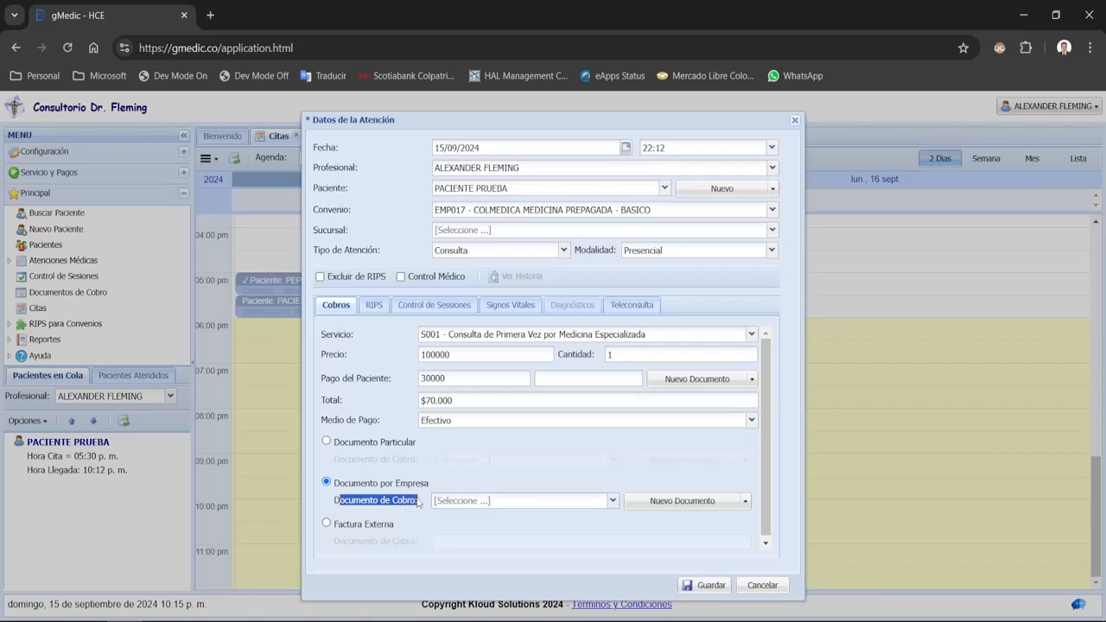
click(560, 499)
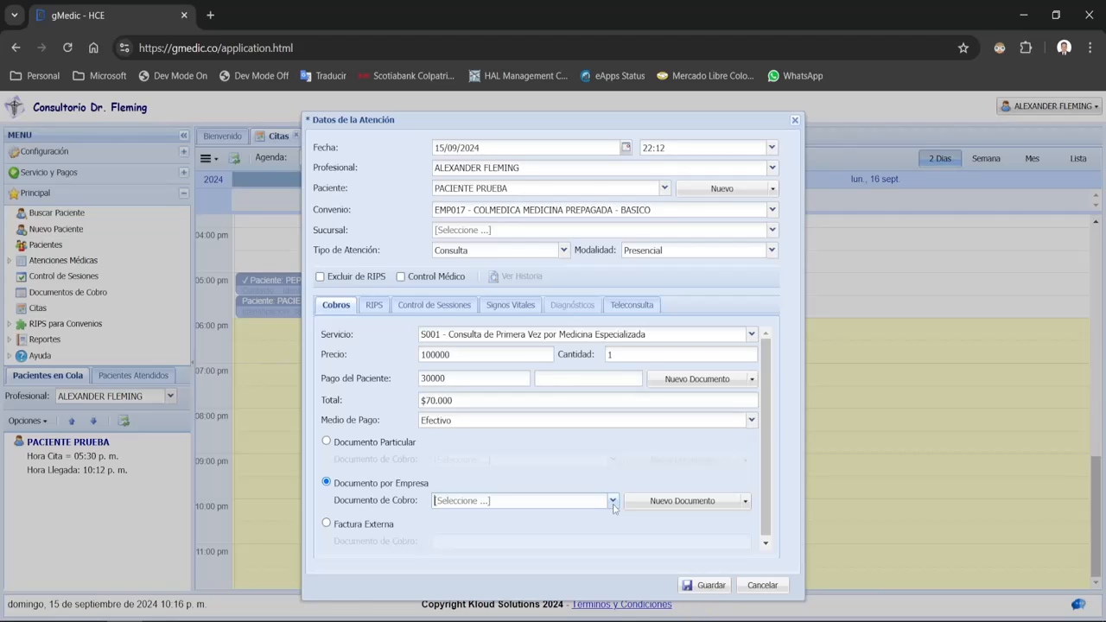
click(666, 511)
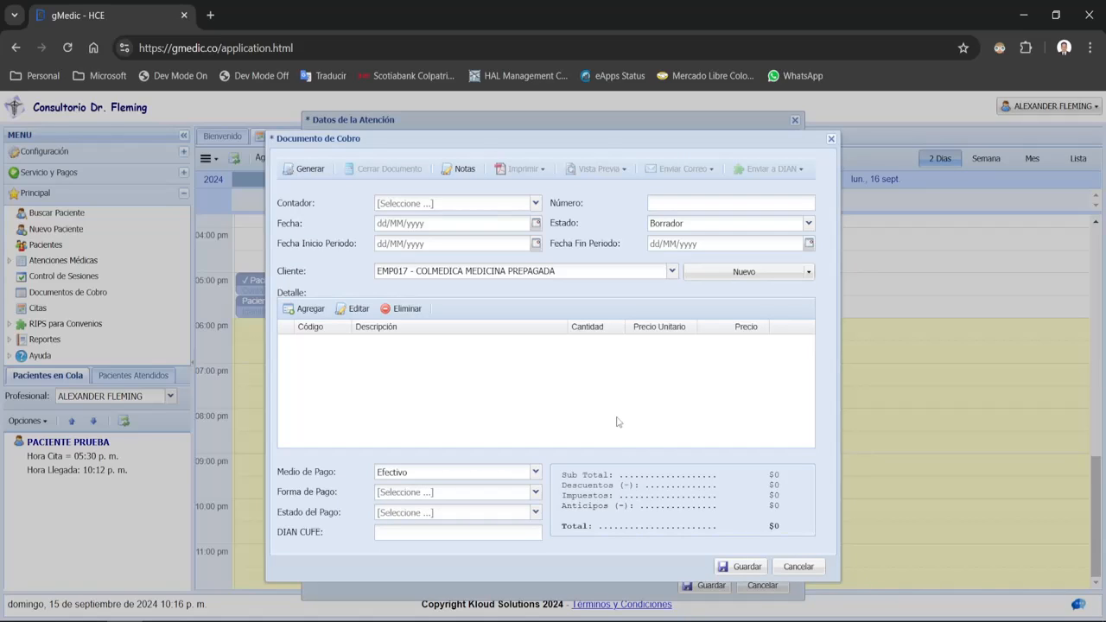
- Pick the Factura Electrónica 09/2024-09/2025 counter and save the new charge document
click(535, 204)
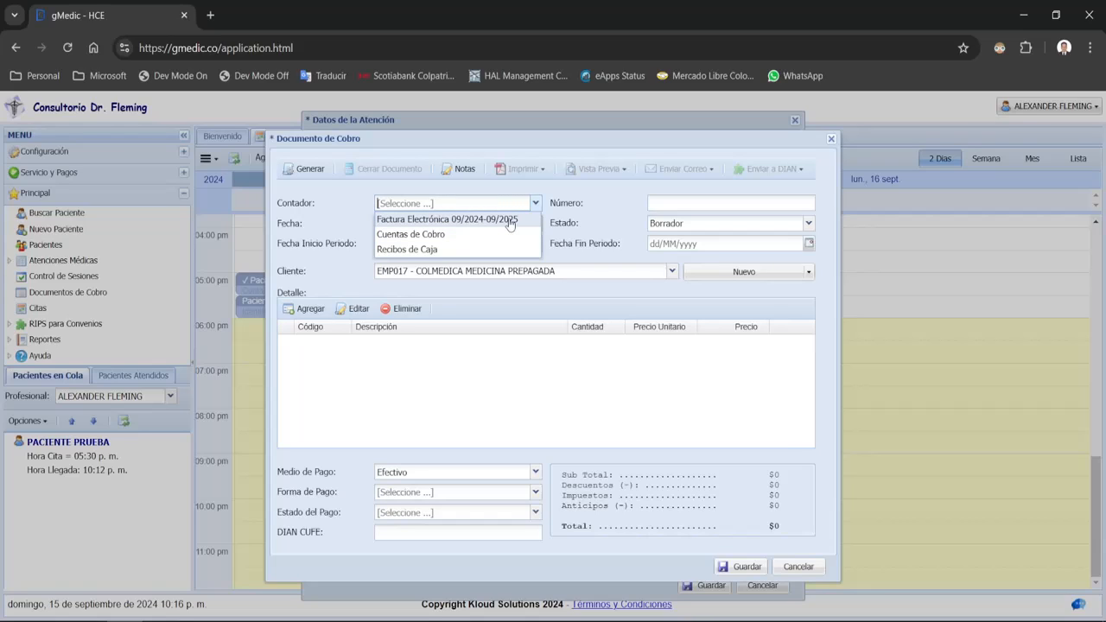
click(510, 220)
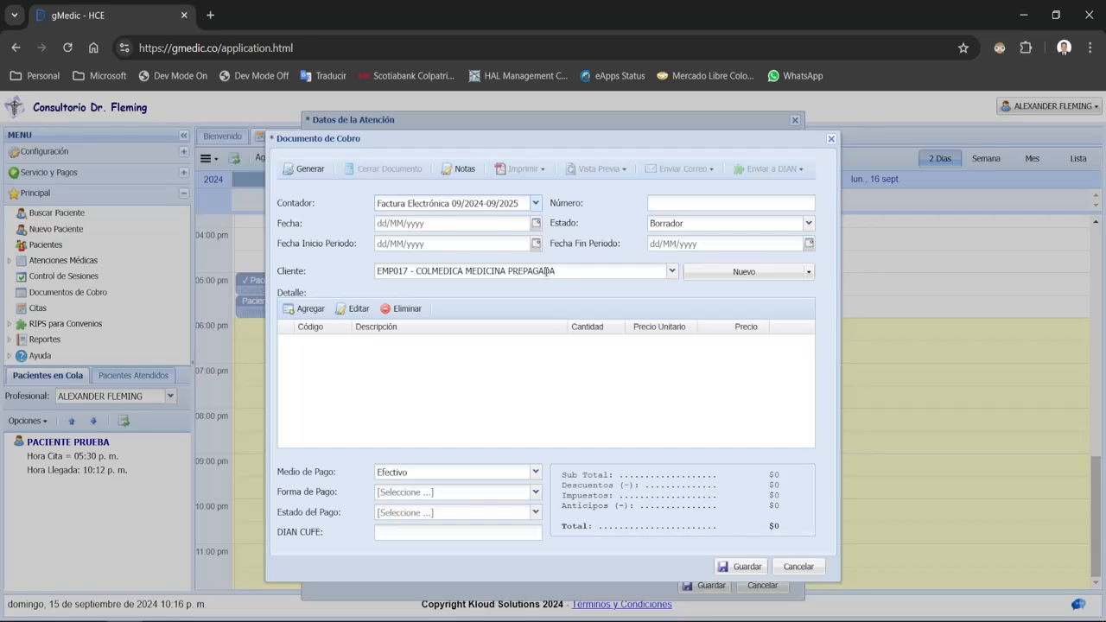
click(536, 204)
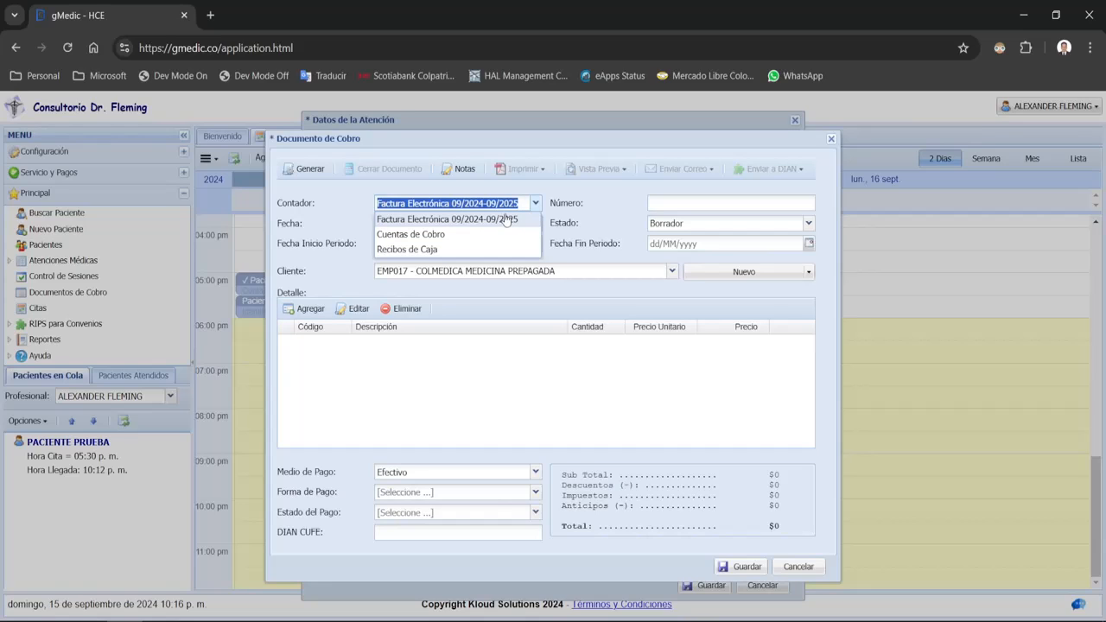
click(508, 221)
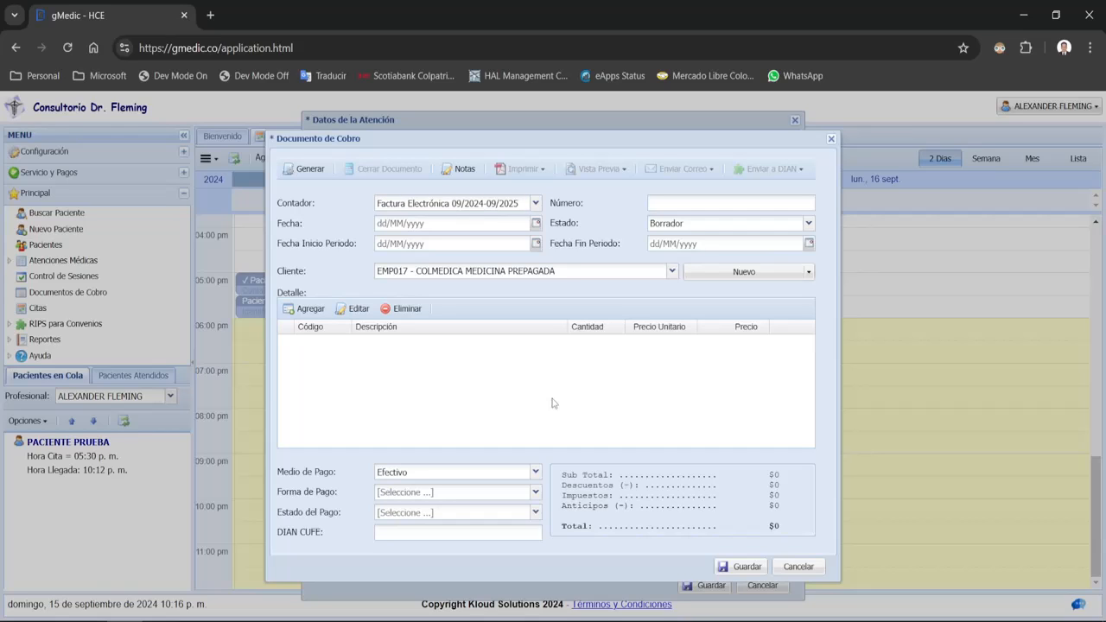
click(737, 567)
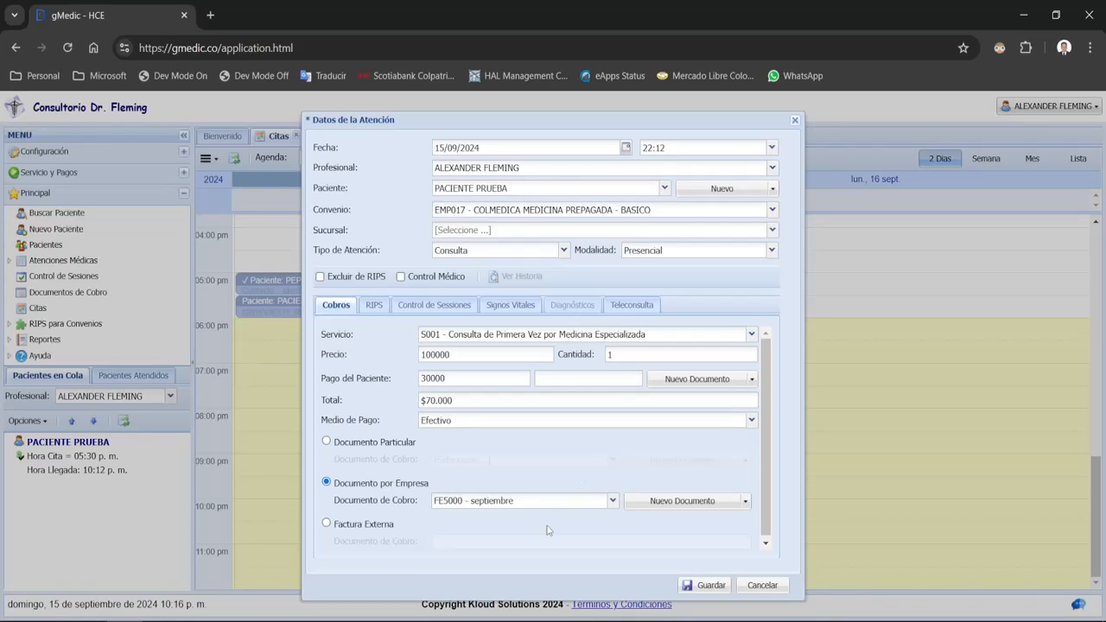
- Highlight the FE5000 - septiembre company charge document on the attention's Cobros tab
click(456, 506)
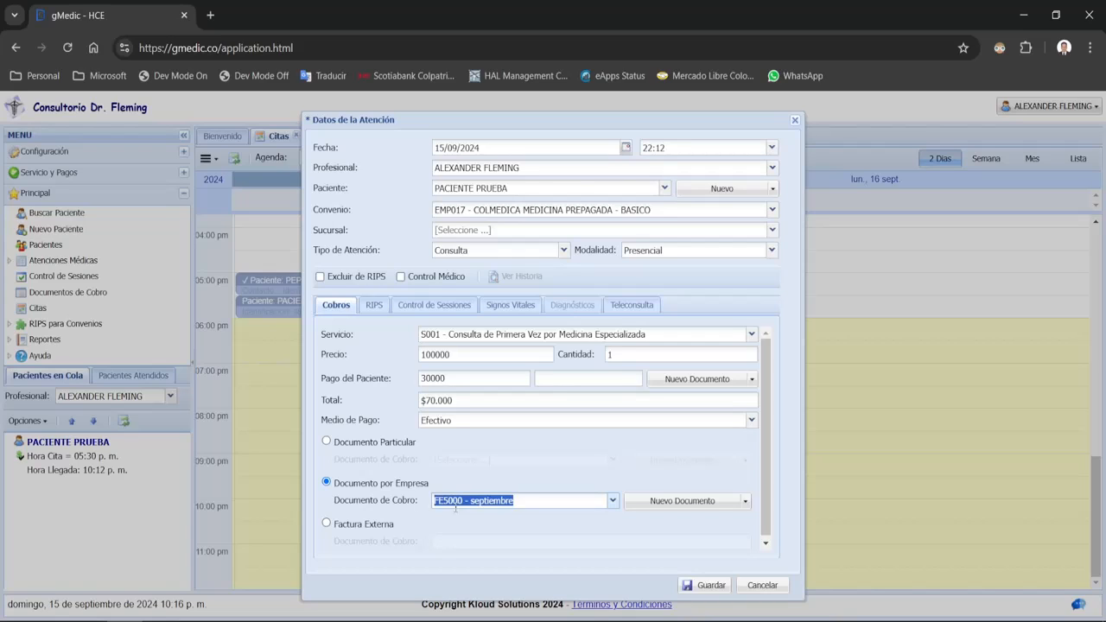
click(494, 500)
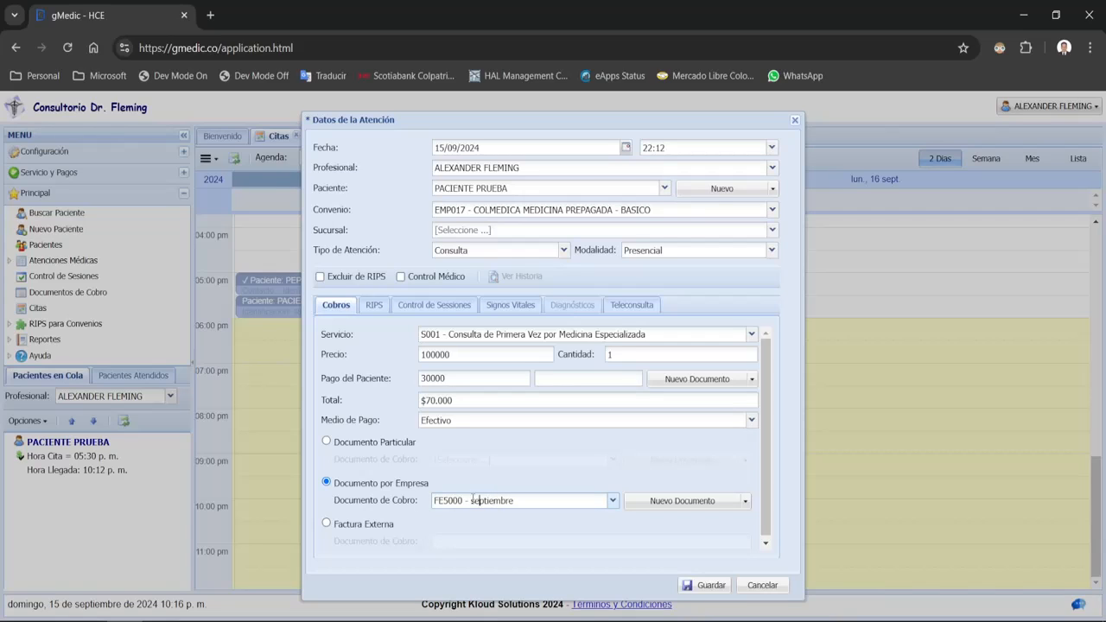
drag(471, 501, 518, 508)
click(530, 472)
triple_click(464, 501)
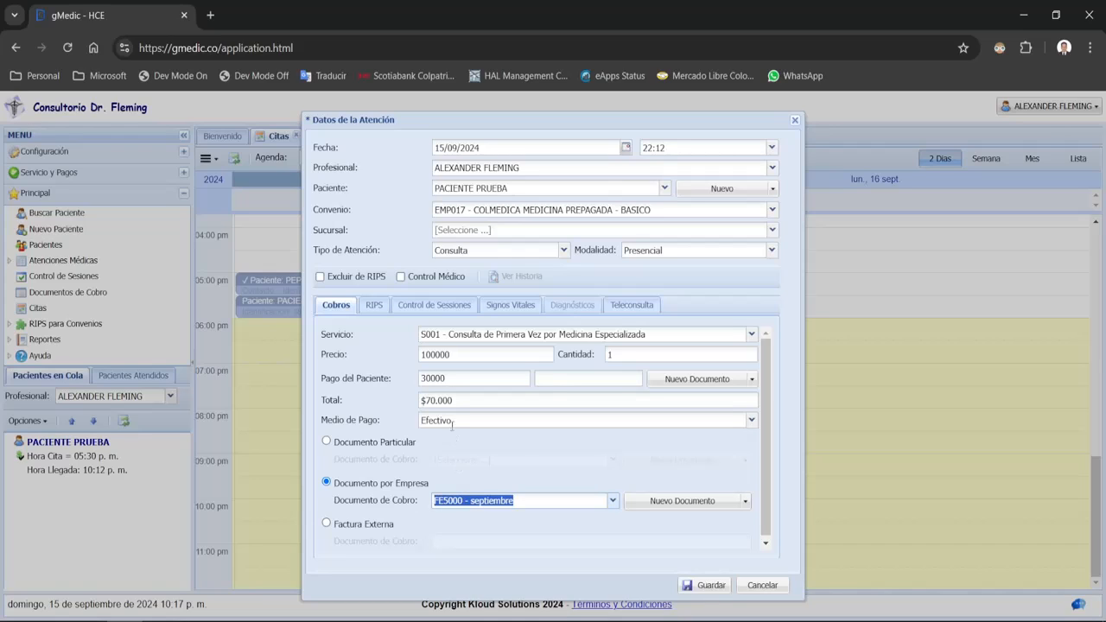
click(454, 400)
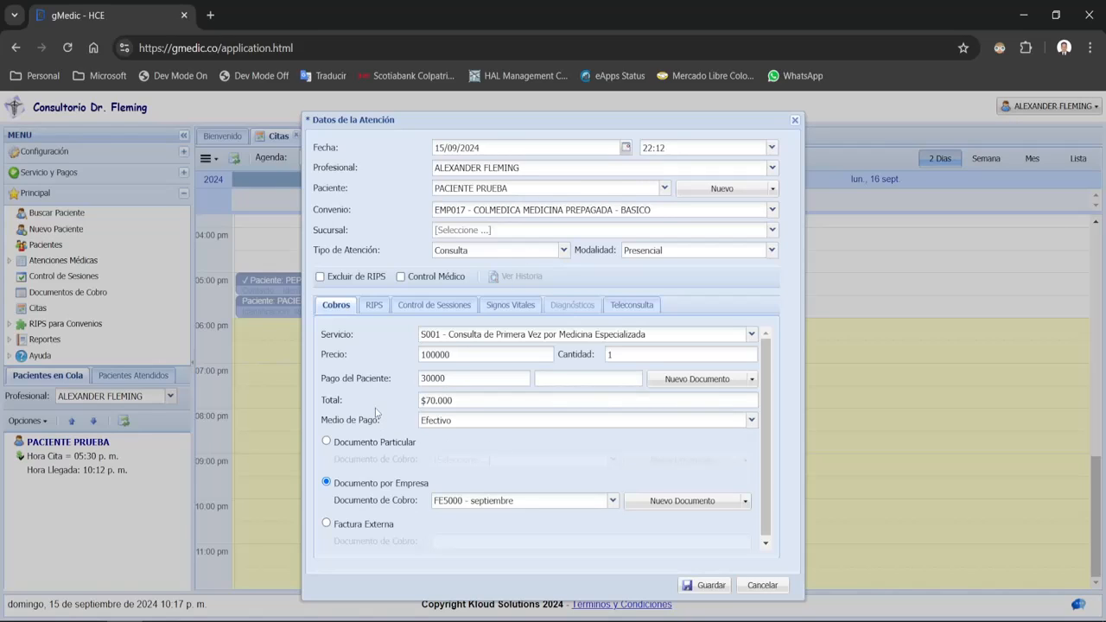
click(371, 309)
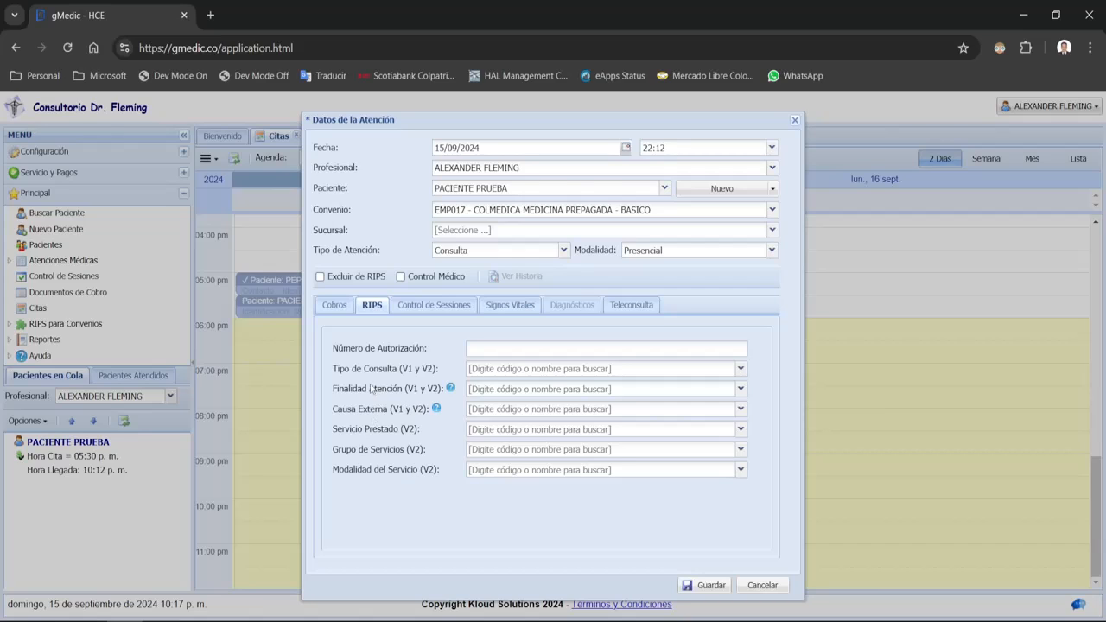
drag(334, 369, 415, 476)
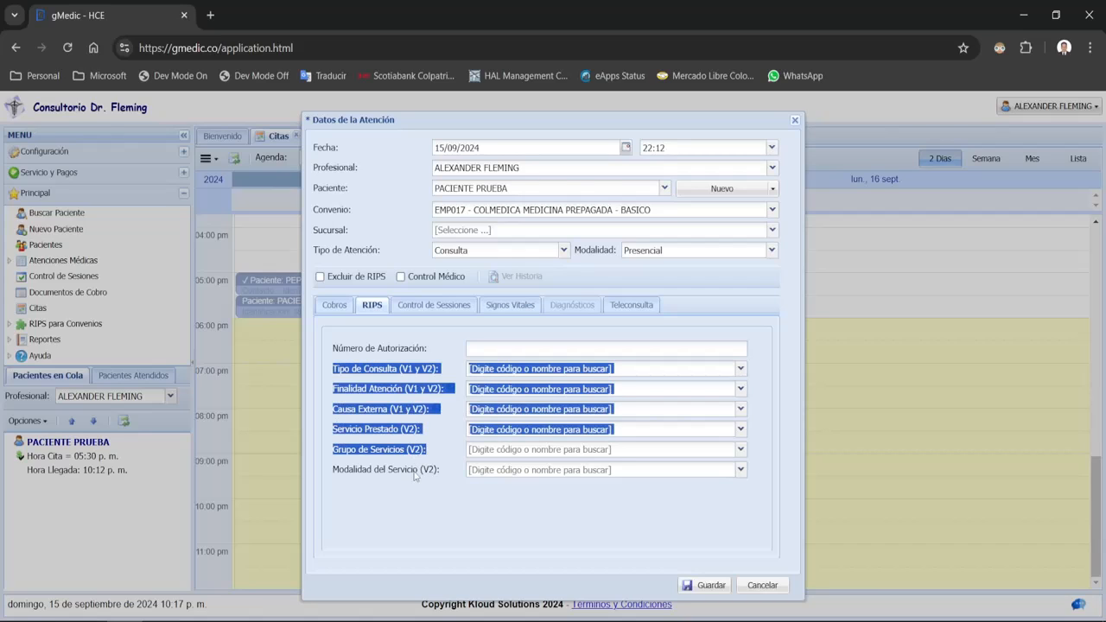
click(415, 476)
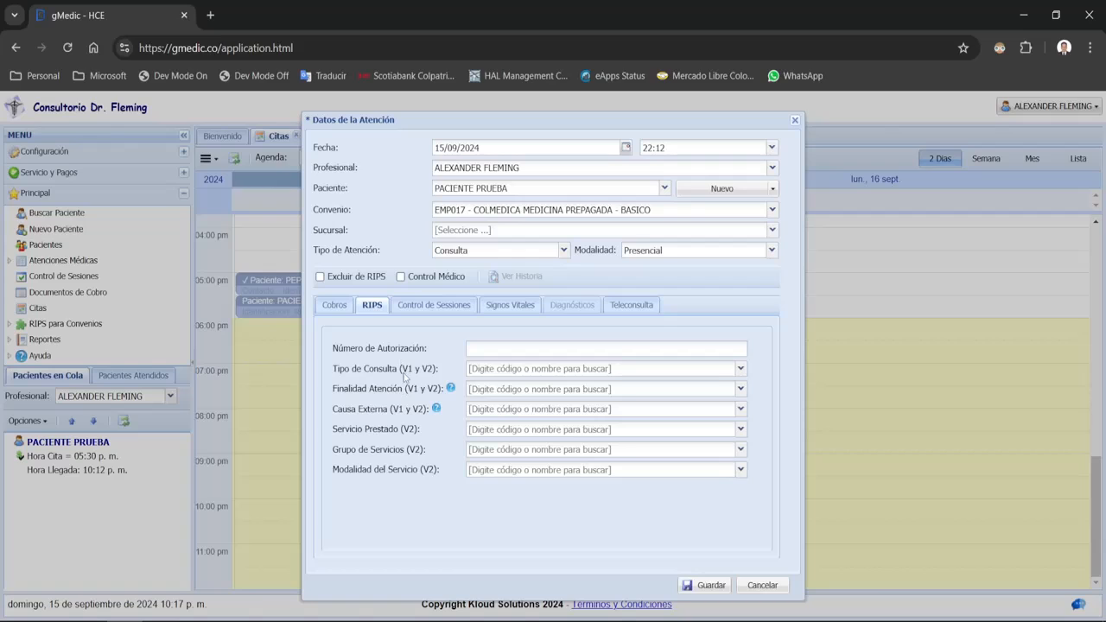
drag(402, 370, 438, 371)
click(404, 391)
drag(333, 350, 436, 356)
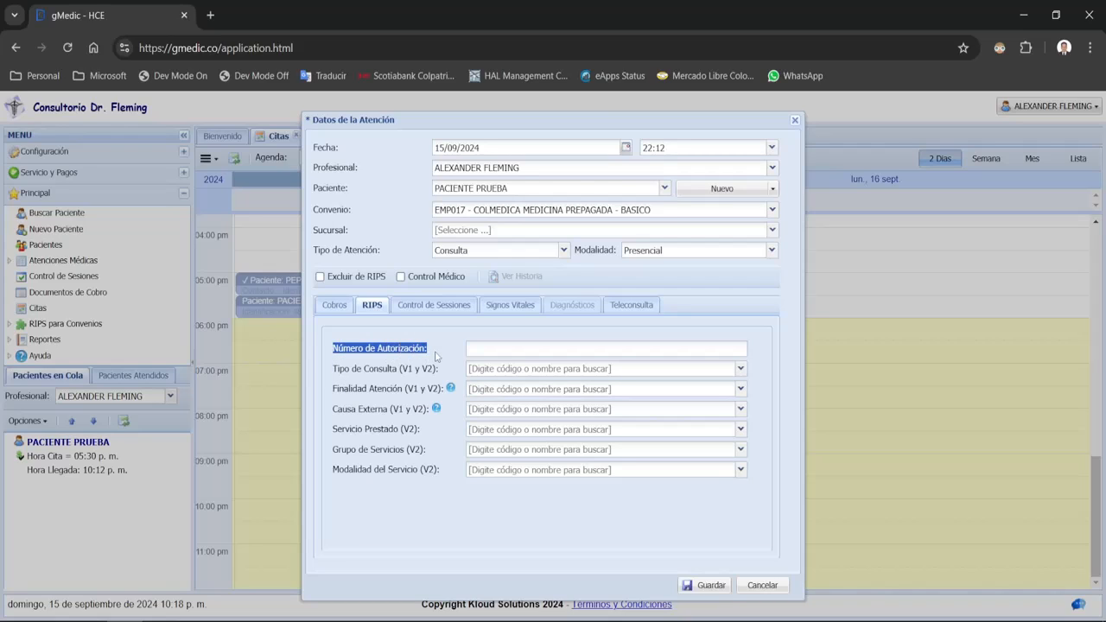
- Enter 56465132 in the RIPS Número de Autorización field
click(488, 347)
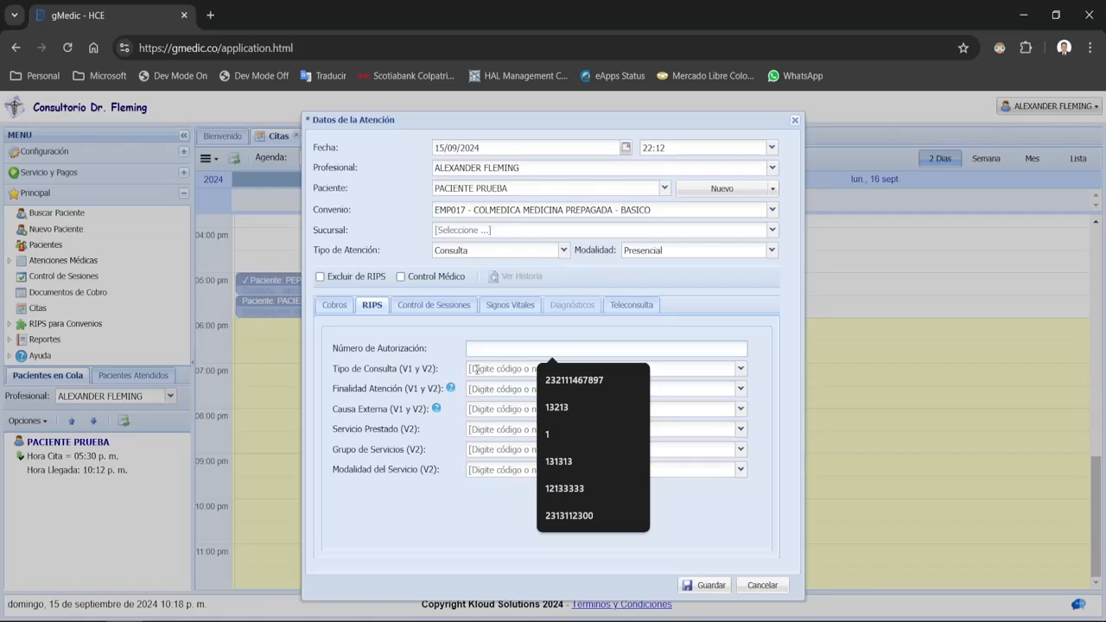
click(454, 250)
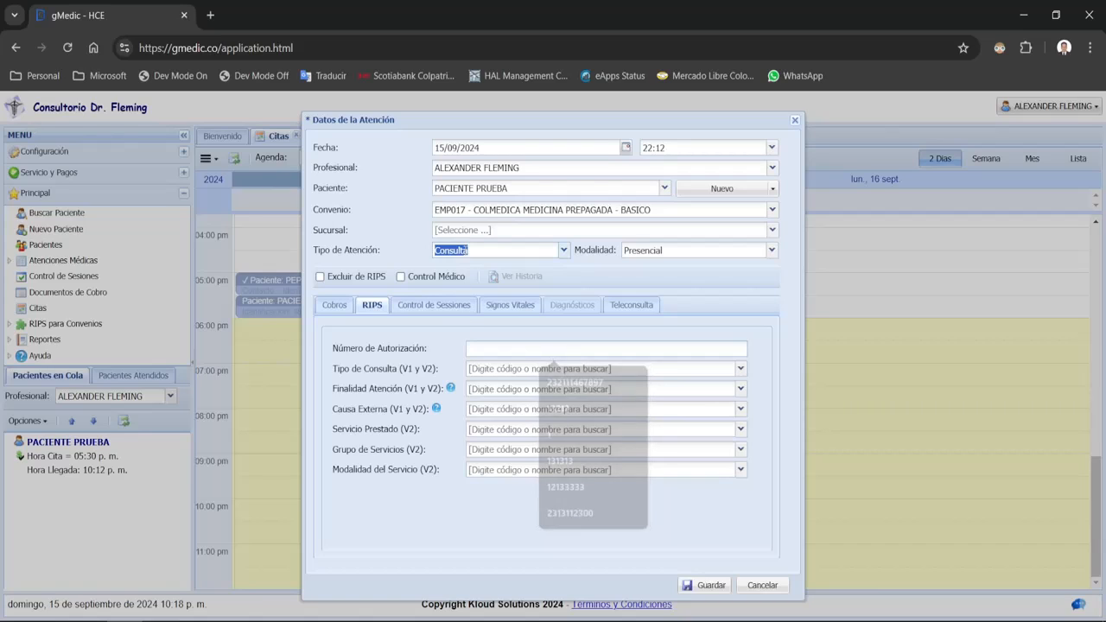
click(506, 348)
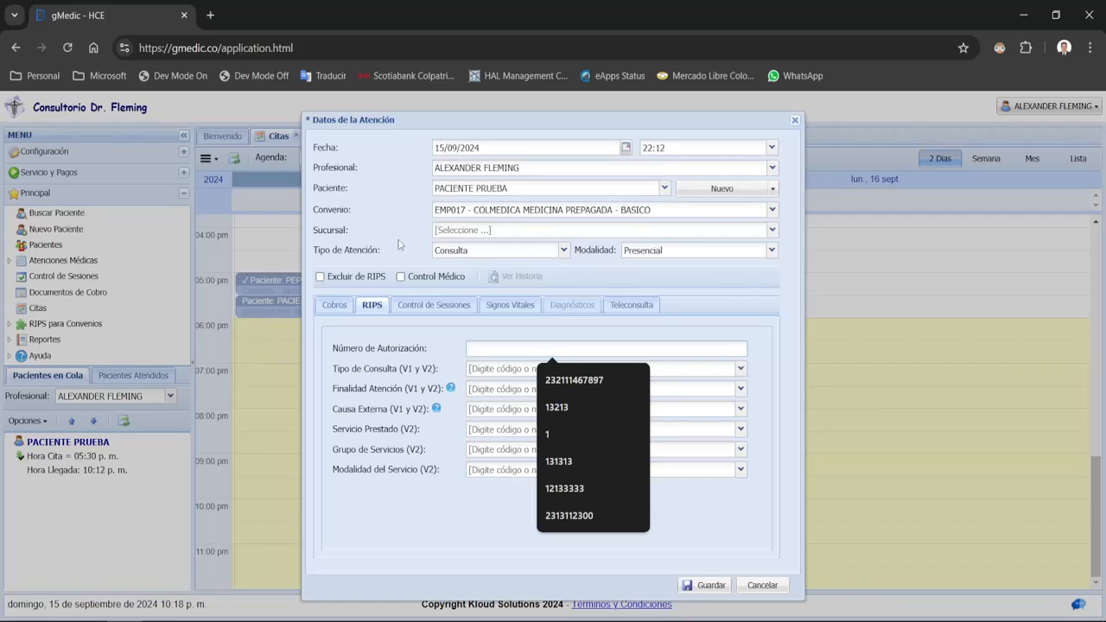
text(56465132)
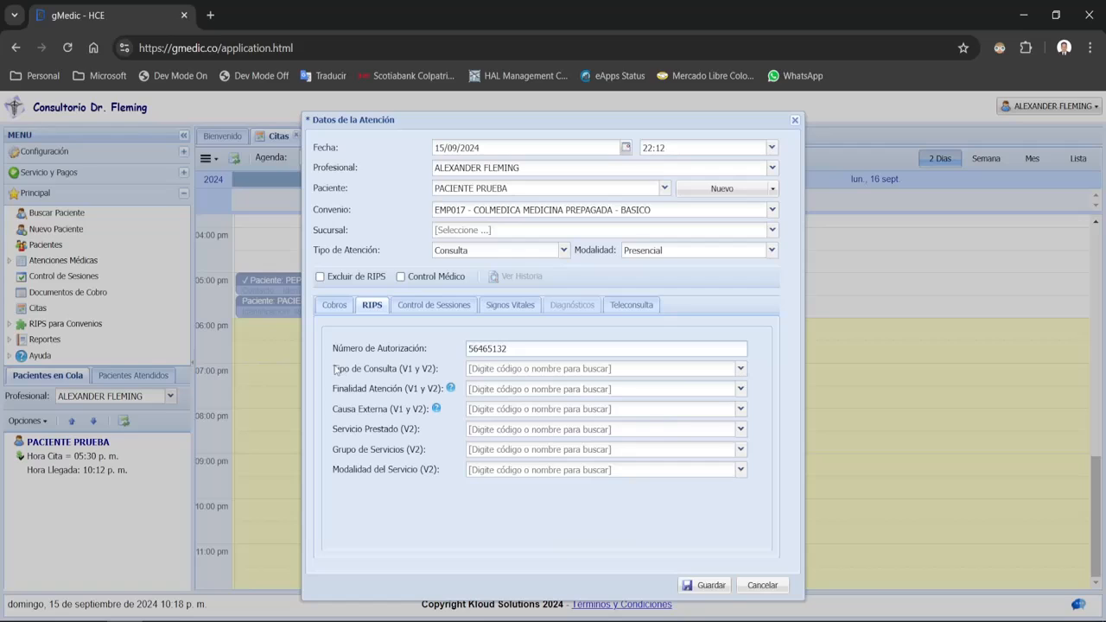
drag(334, 369, 432, 378)
- Search 'pediat' and choose consultation type 890238, first-time pediatric surgery specialist consultation
click(741, 369)
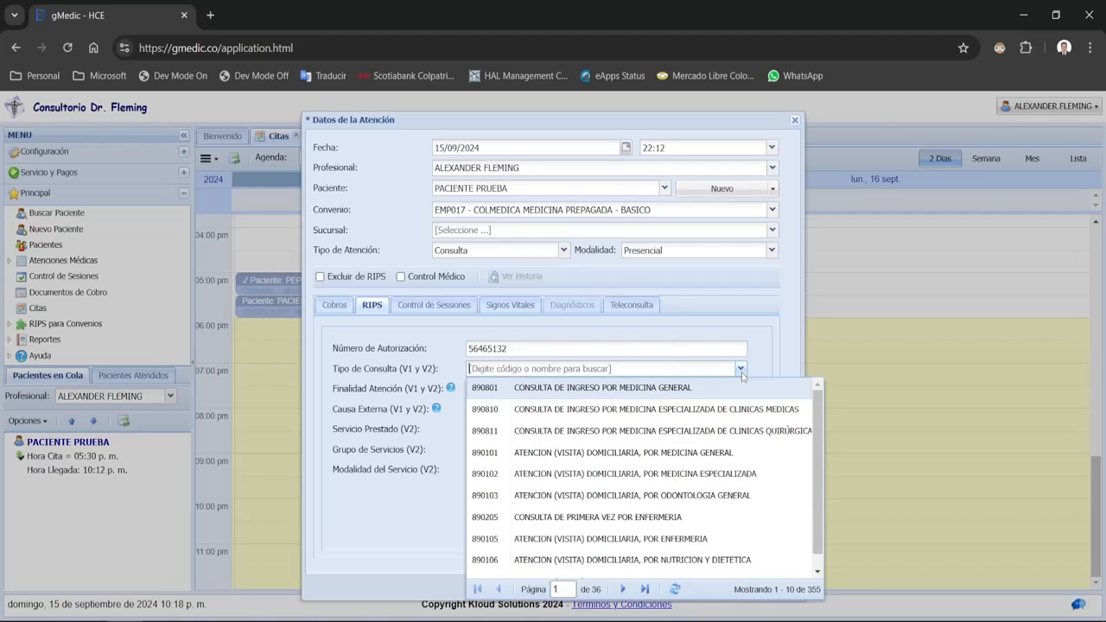
click(758, 369)
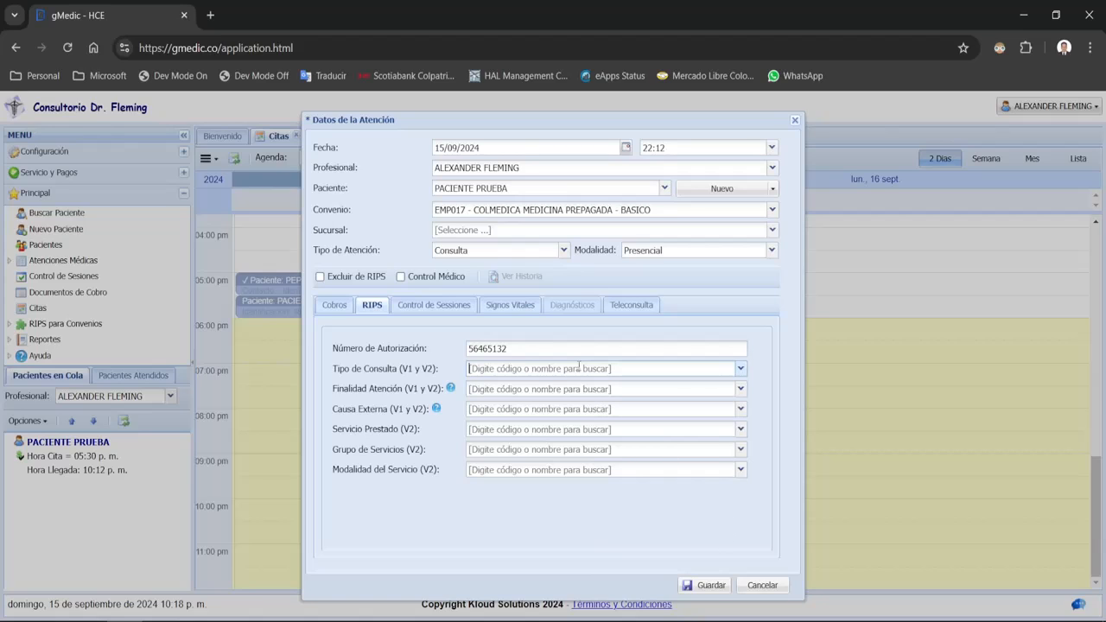
text(pediat)
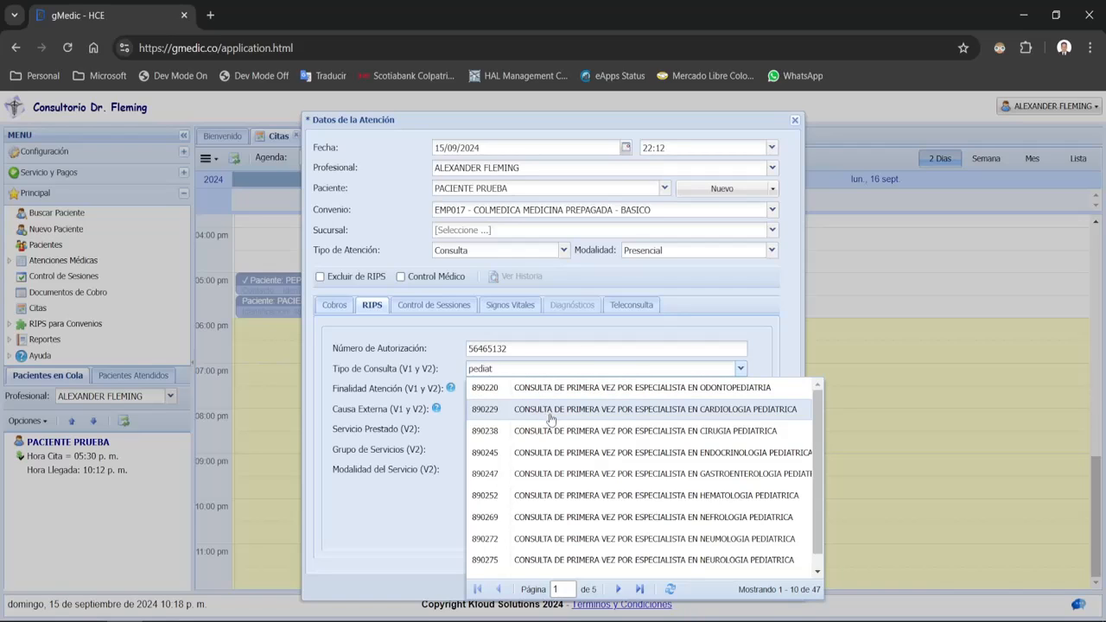
click(627, 432)
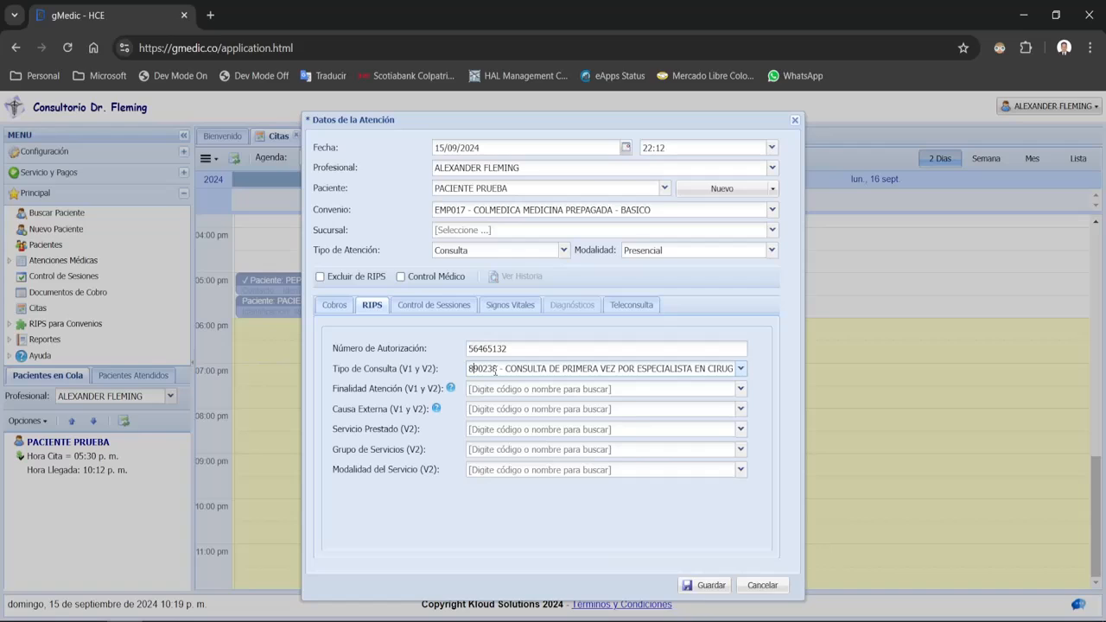
drag(498, 369, 467, 370)
drag(338, 389, 438, 394)
click(406, 399)
mouse_move(450, 393)
drag(338, 389, 375, 389)
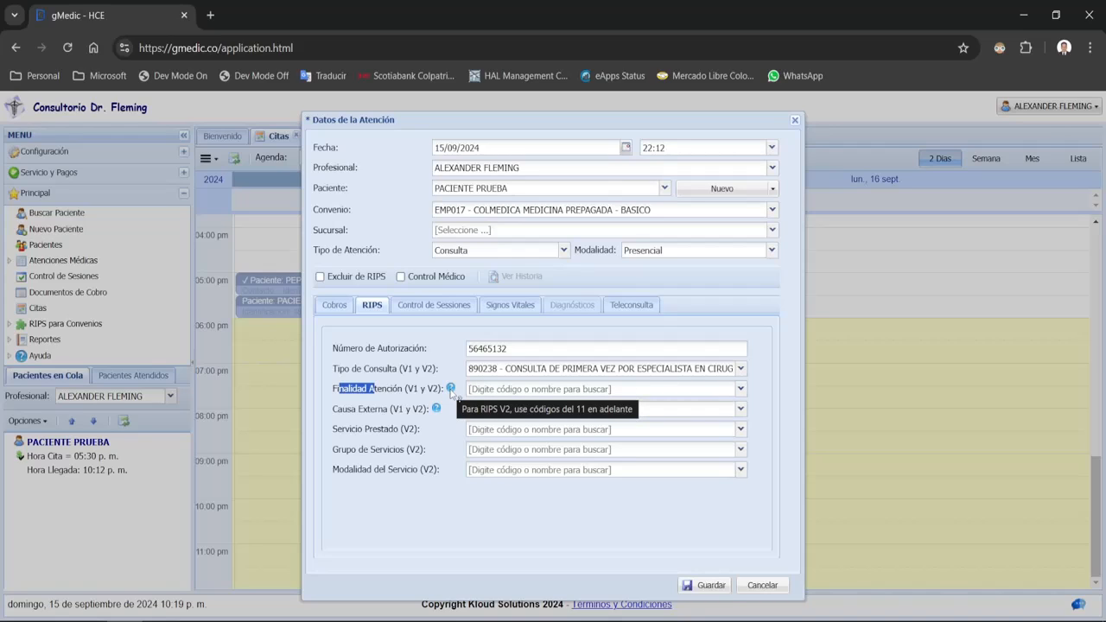
- Choose 44 OTRA from the bottom of the Finalidad Atención list
click(741, 390)
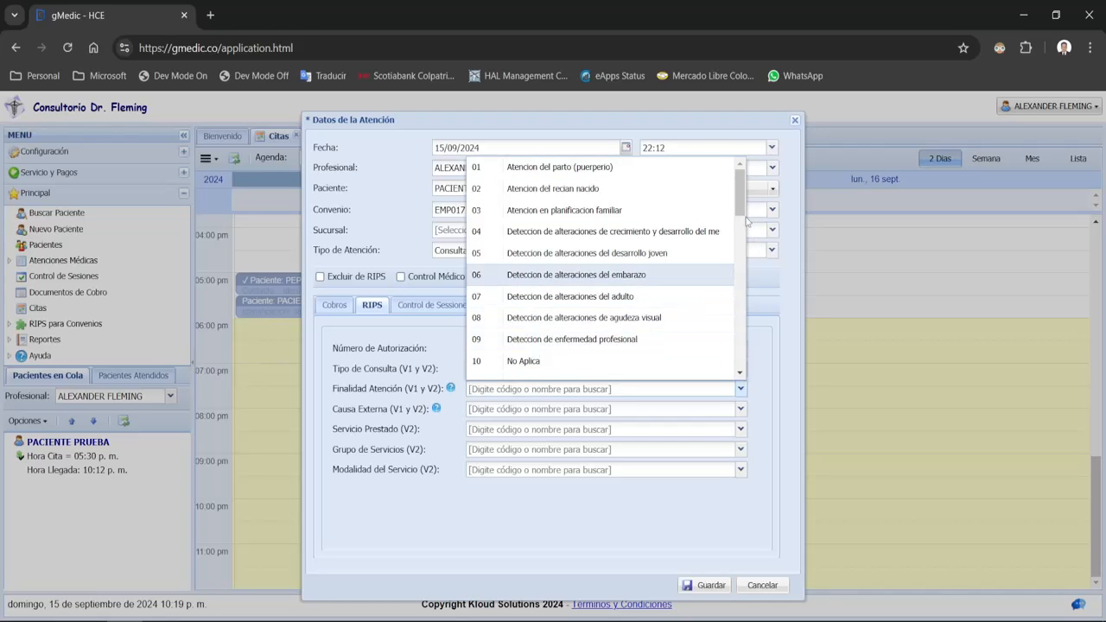
drag(741, 203, 741, 223)
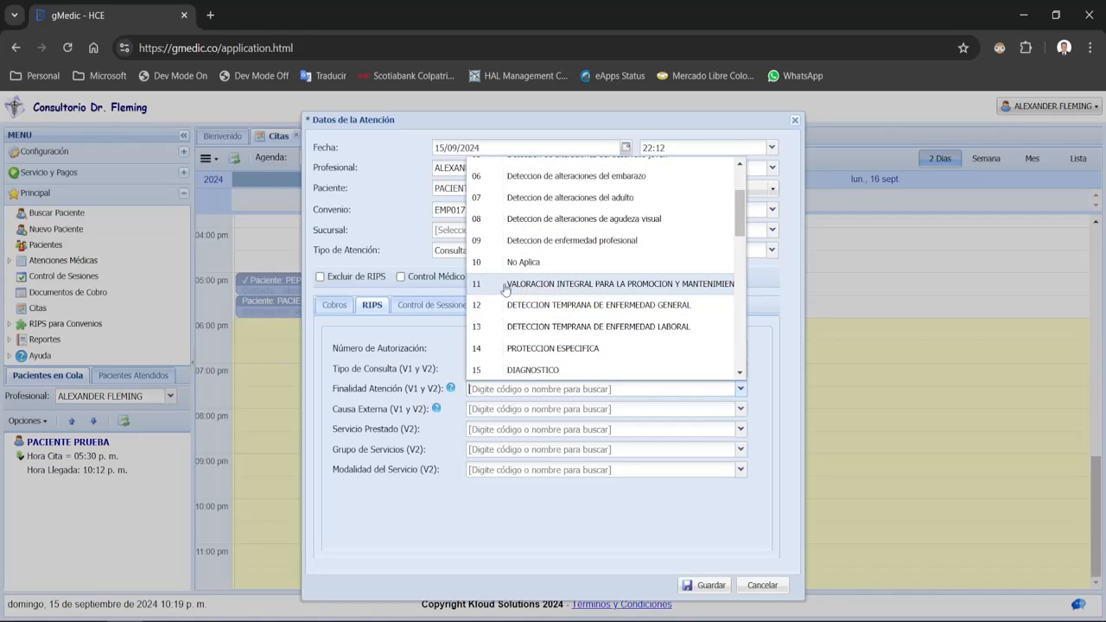
scroll(544, 315, down, 3)
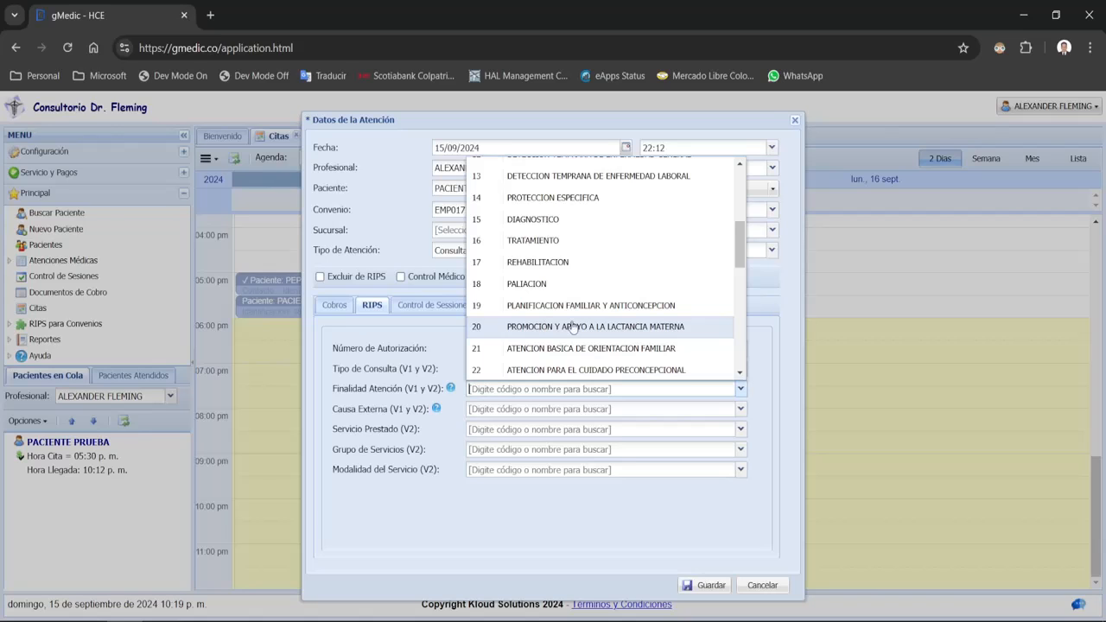
drag(740, 252, 741, 361)
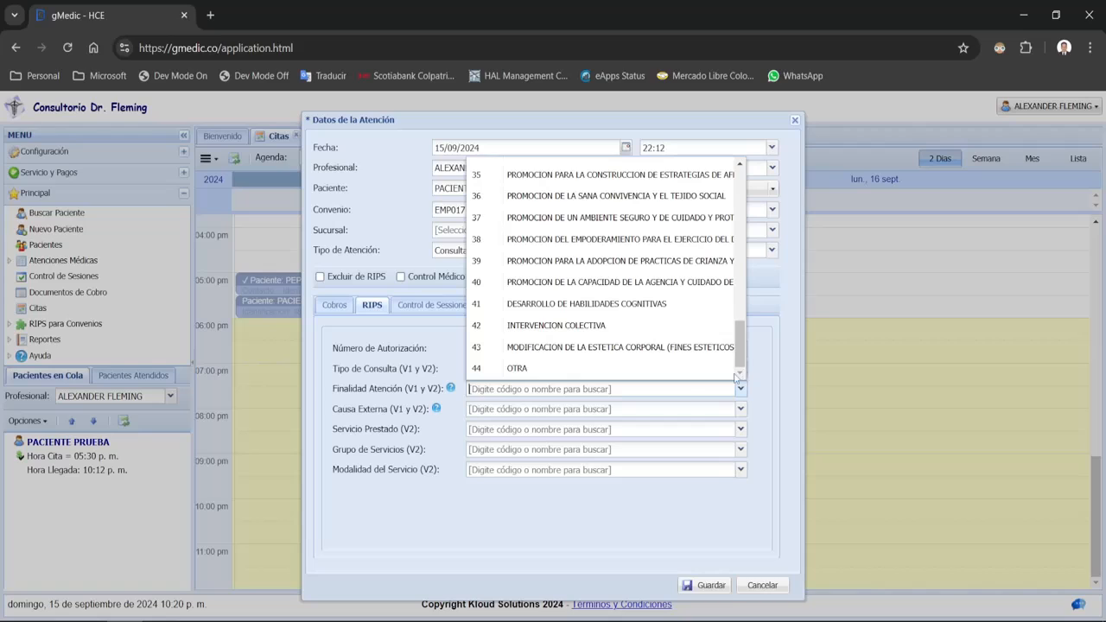
click(511, 369)
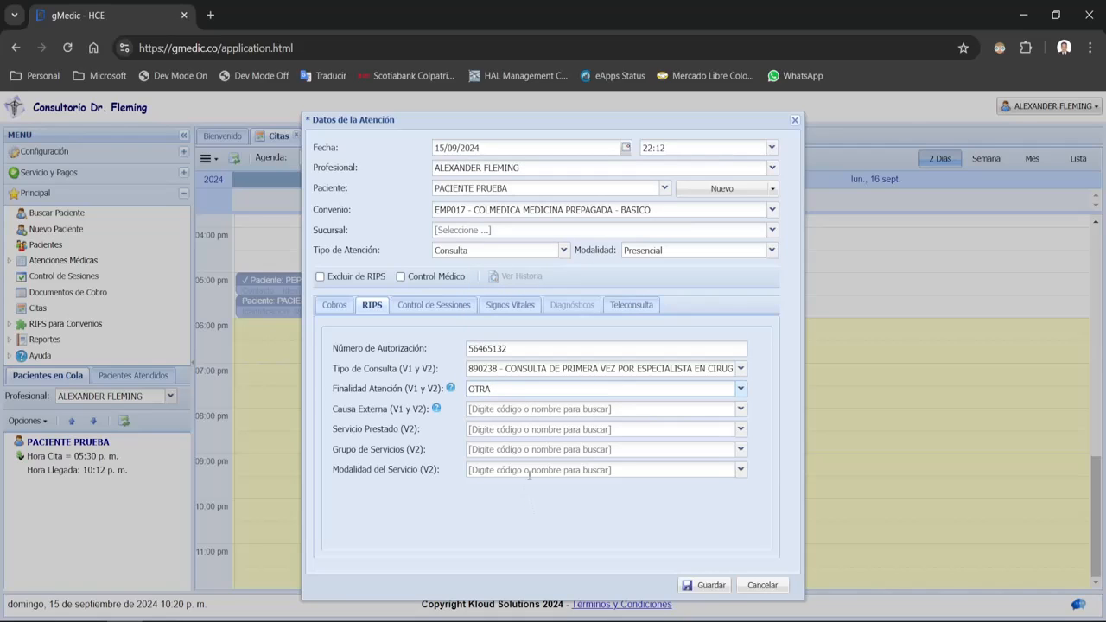
drag(351, 411, 368, 412)
mouse_move(438, 412)
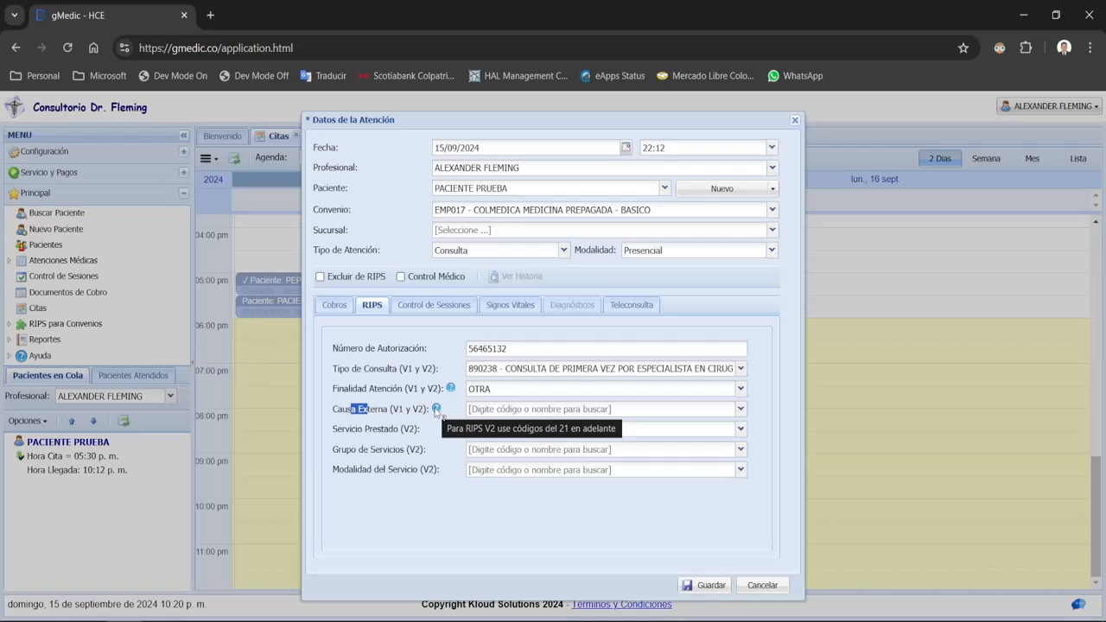
- Choose 38 Enfermedad general as the Causa Externa
click(740, 409)
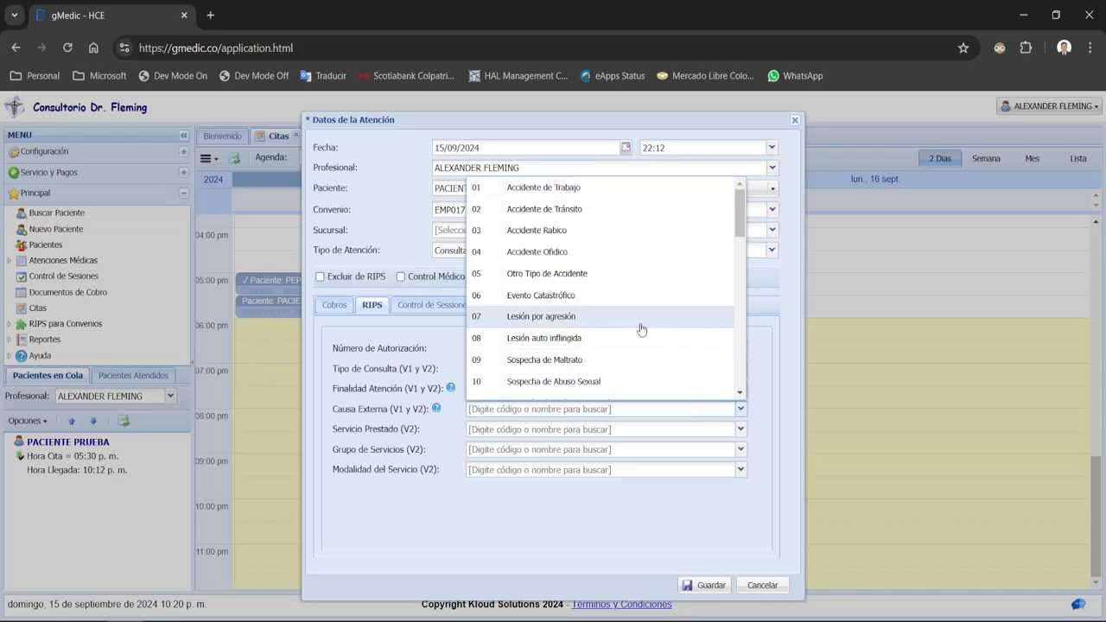
scroll(641, 329, down, 7)
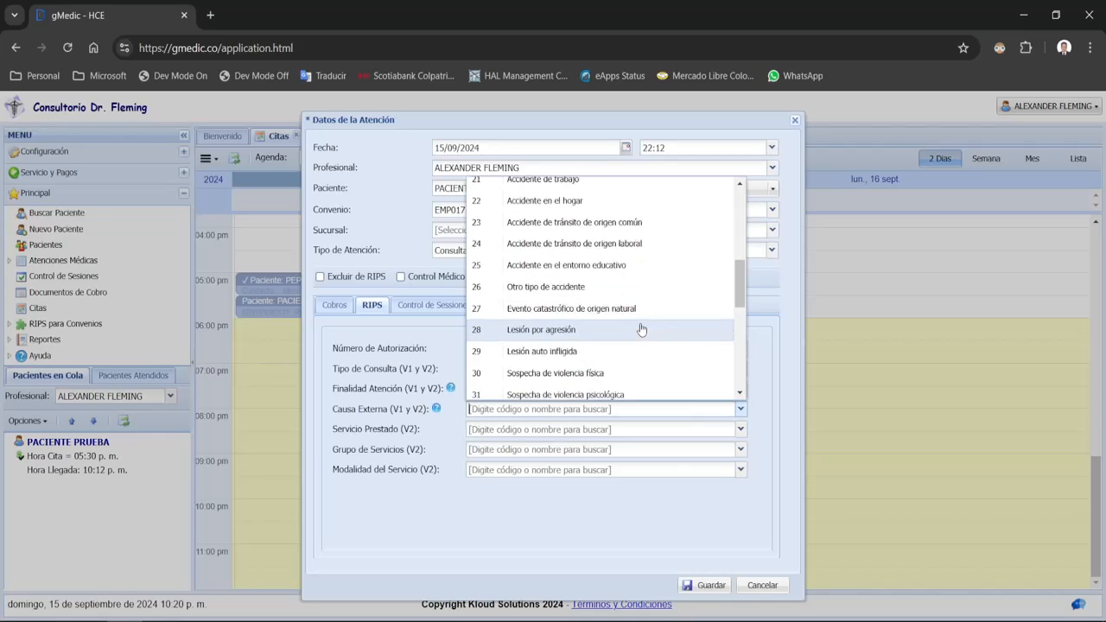
scroll(641, 329, down, 3)
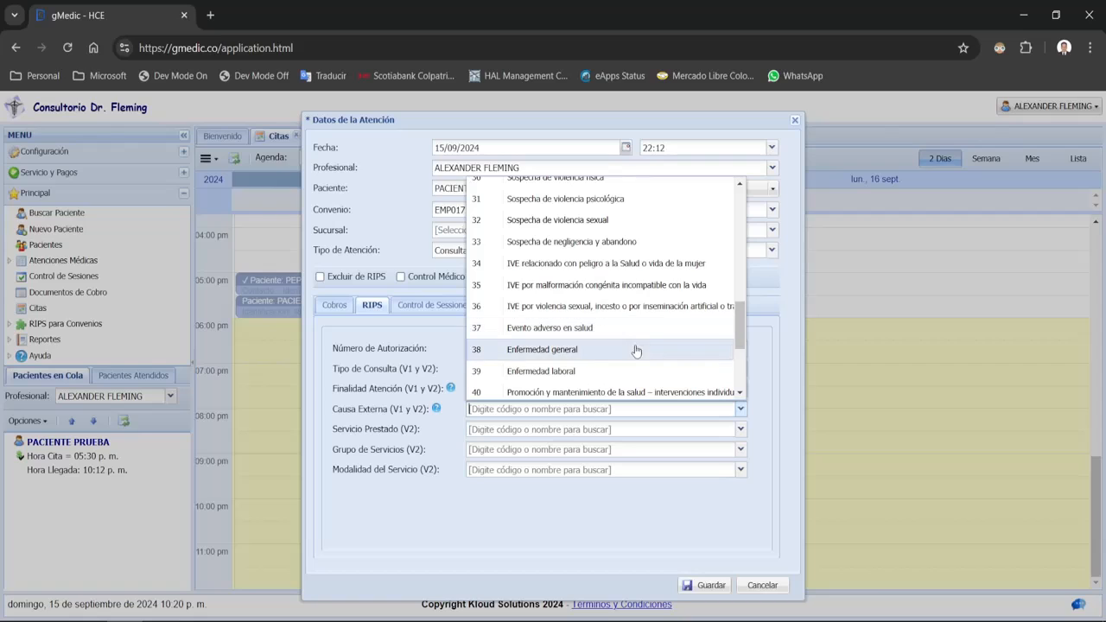
click(554, 352)
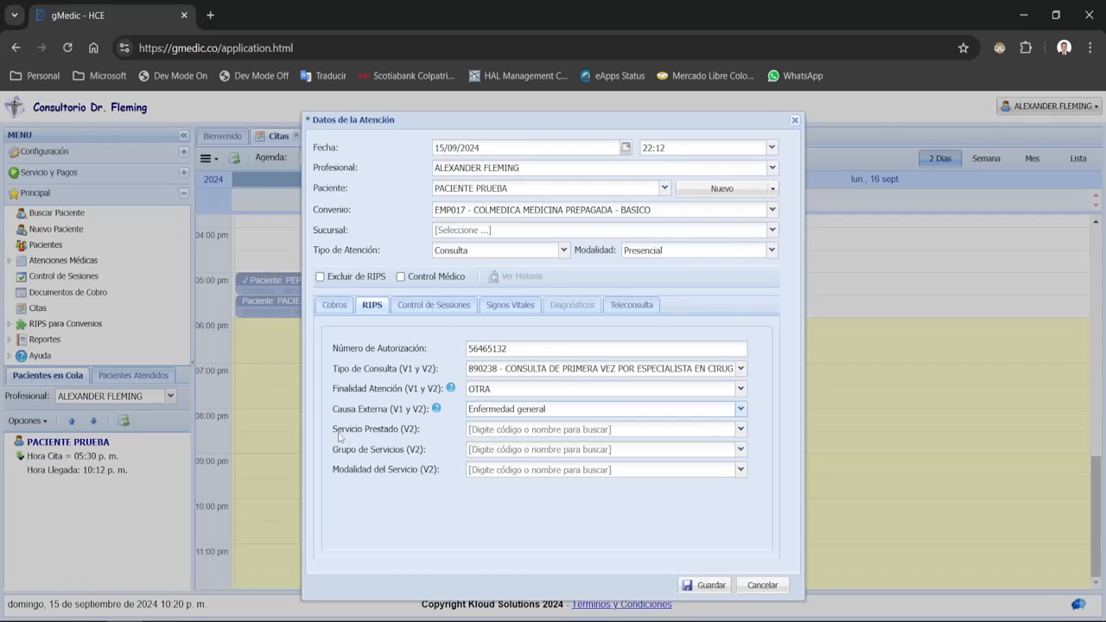
drag(338, 431, 405, 461)
drag(335, 435, 436, 477)
click(436, 508)
- Search 'pedia' and set Servicio Prestado to 342 PEDIATRIA
click(571, 430)
text(pedi)
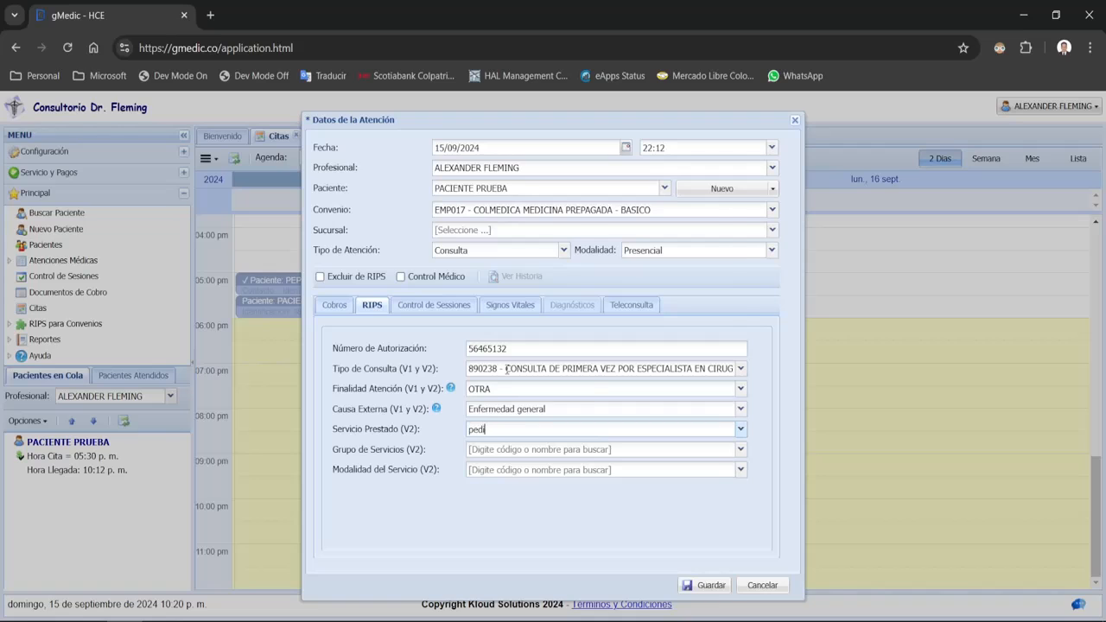
text(a)
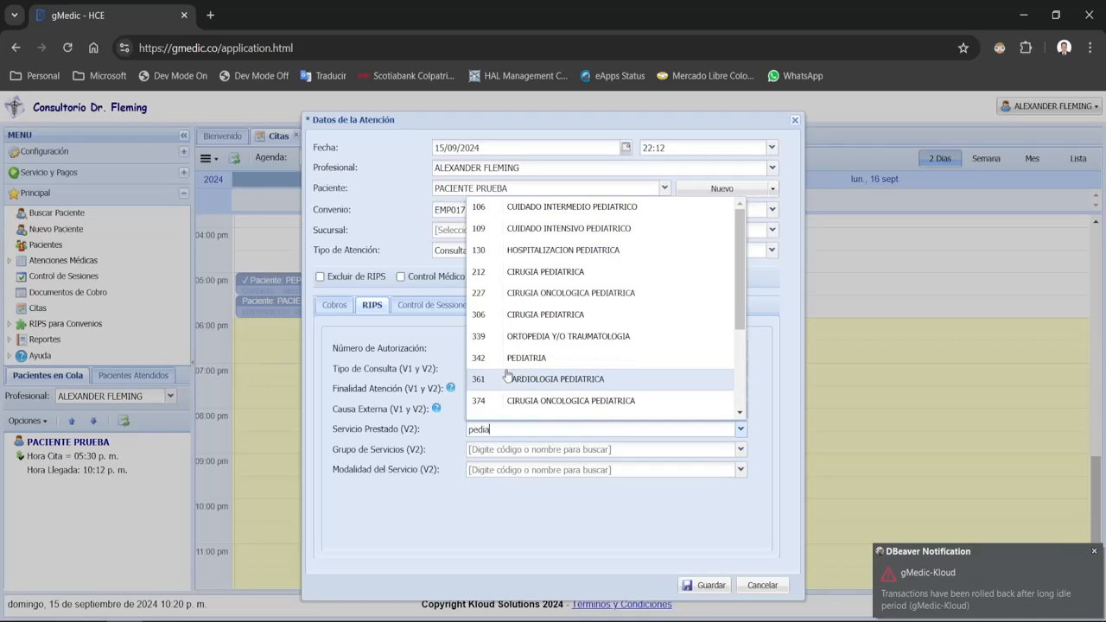
click(509, 358)
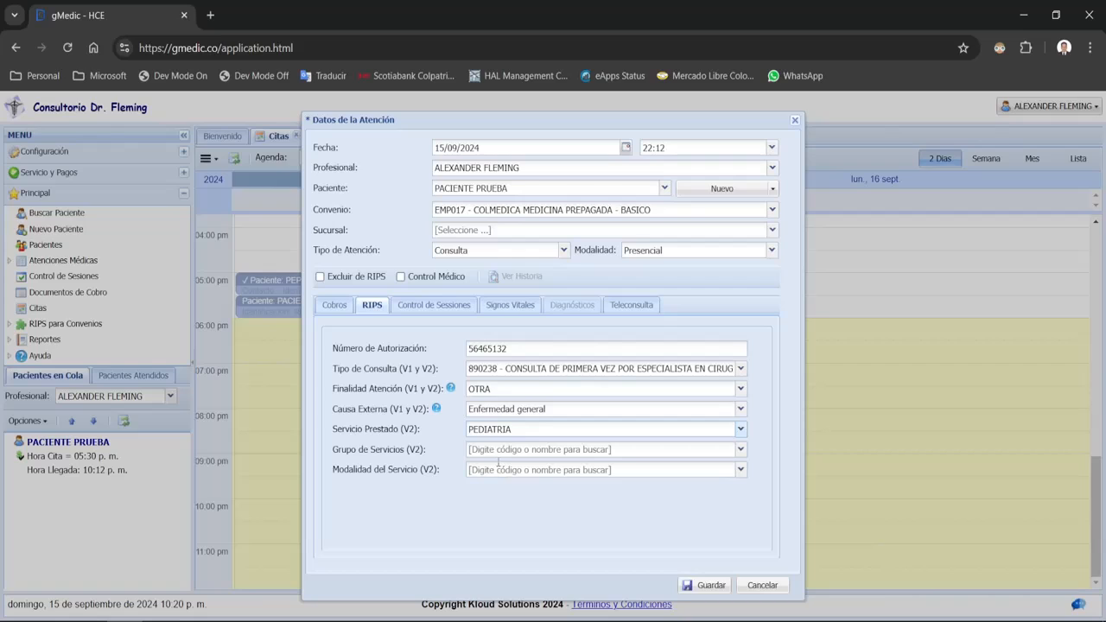
- Set Grupo de Servicios to 01 Consulta externa and Modalidad del Servicio to 01 Intramural
click(740, 450)
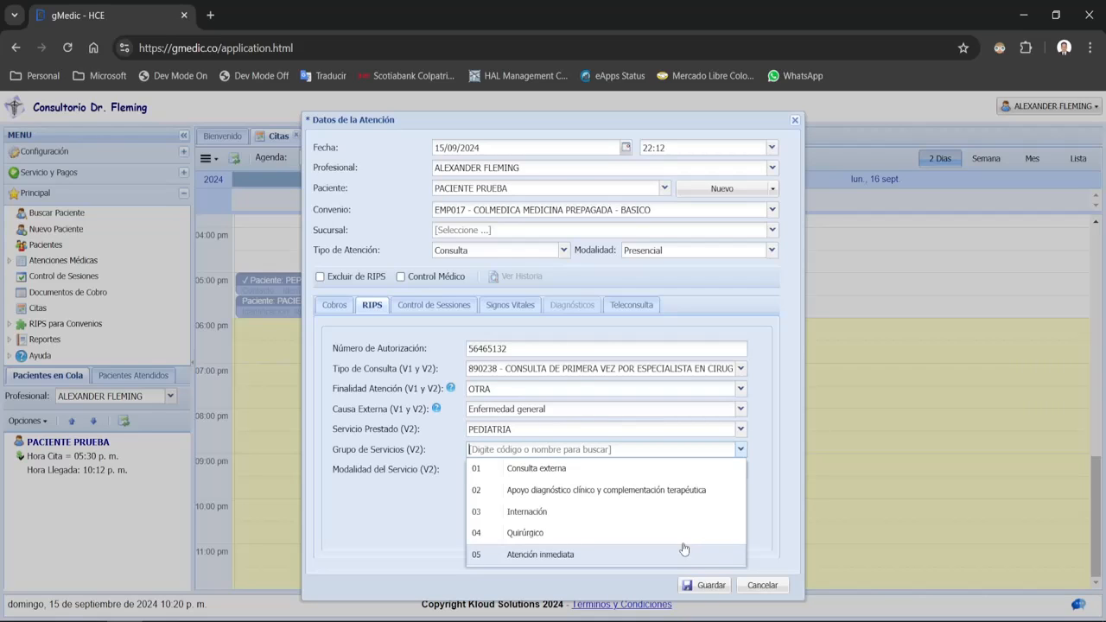
click(627, 469)
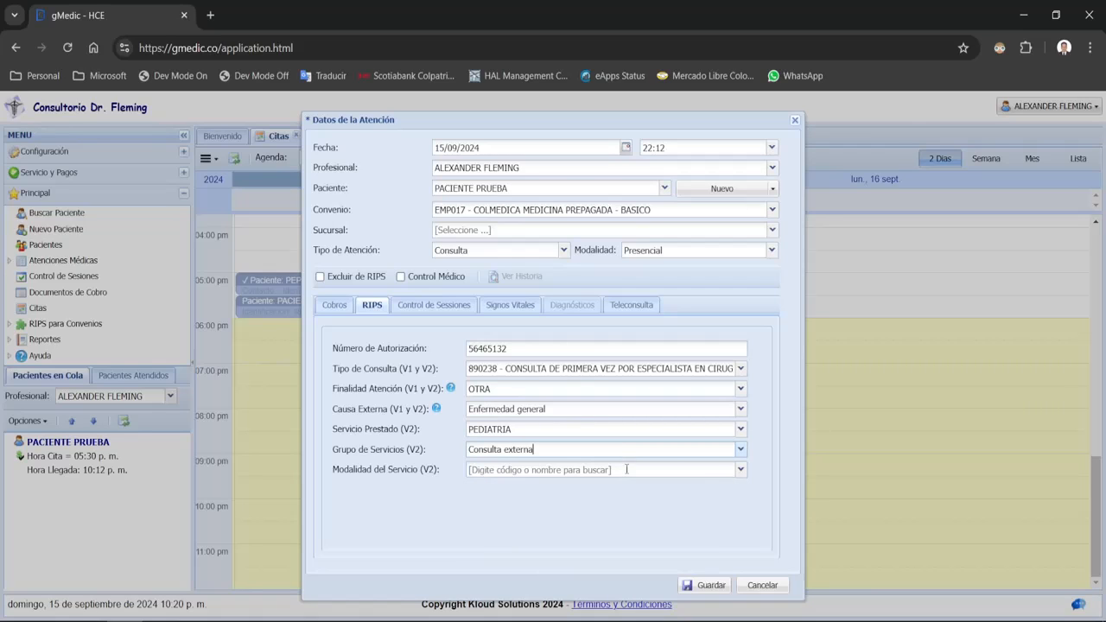
click(740, 470)
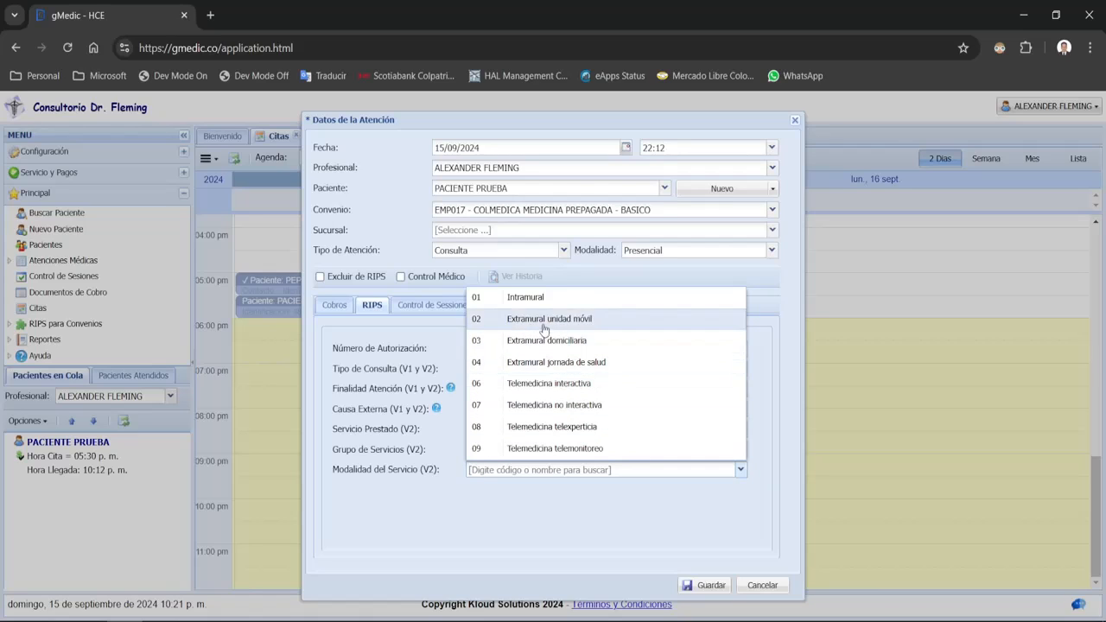
click(531, 301)
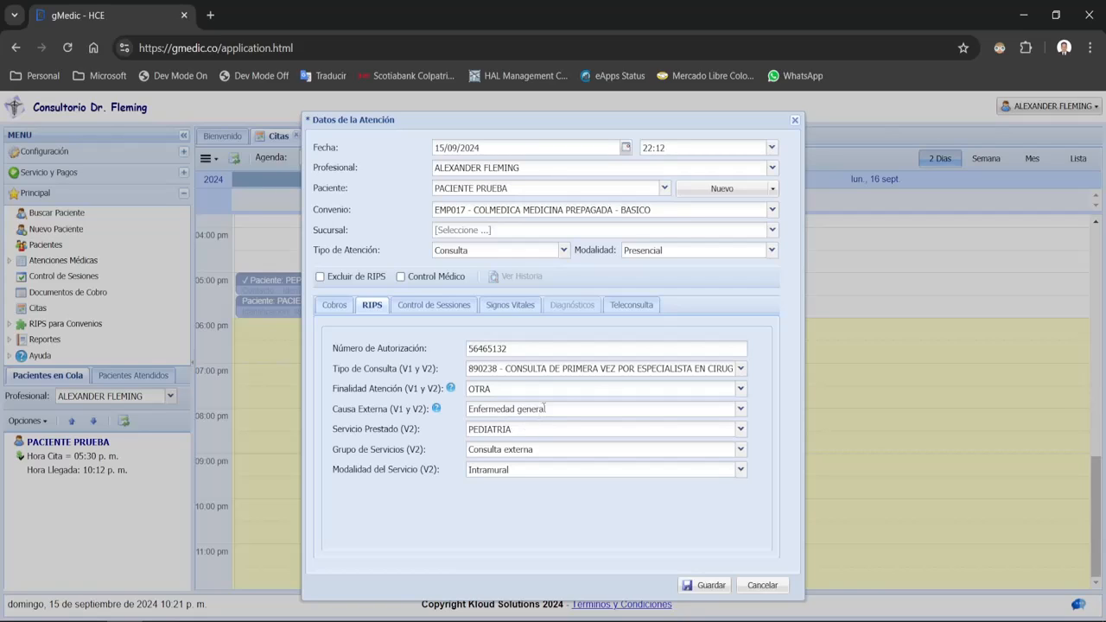
click(542, 410)
- Copy the PEDIATRIA value from the Servicio Prestado field
click(551, 427)
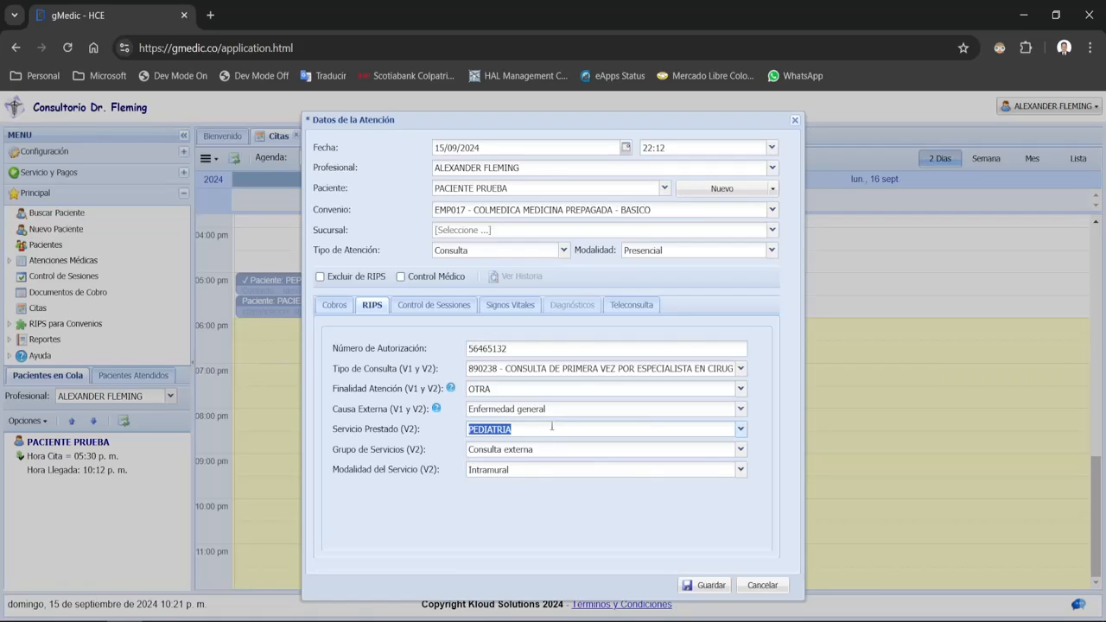
click(533, 433)
drag(517, 435, 416, 436)
click(537, 508)
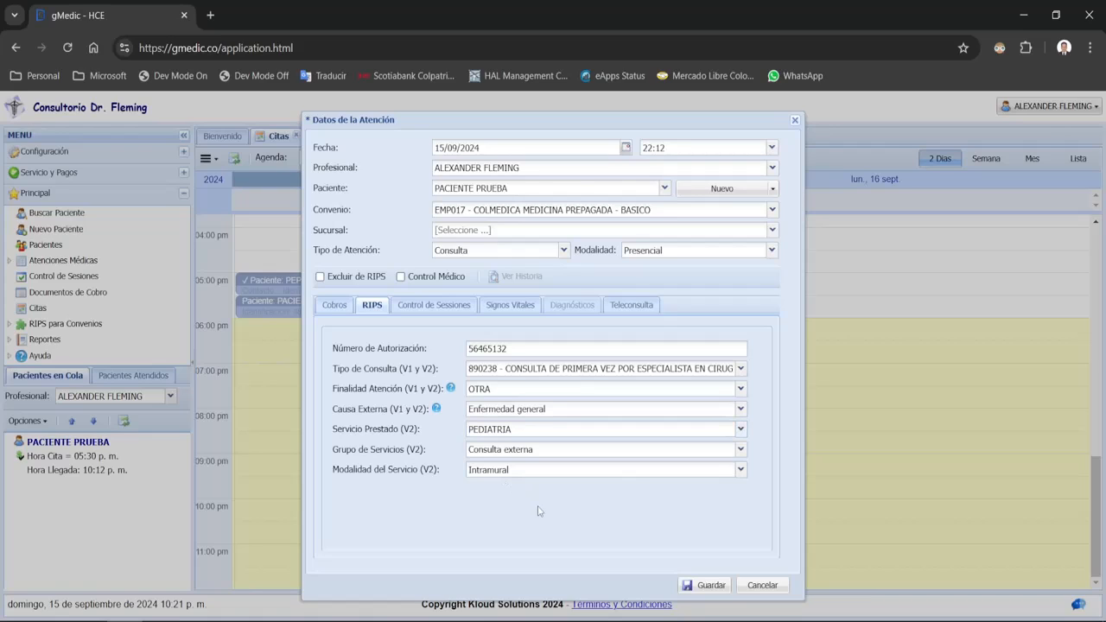
click(517, 430)
key(Down)
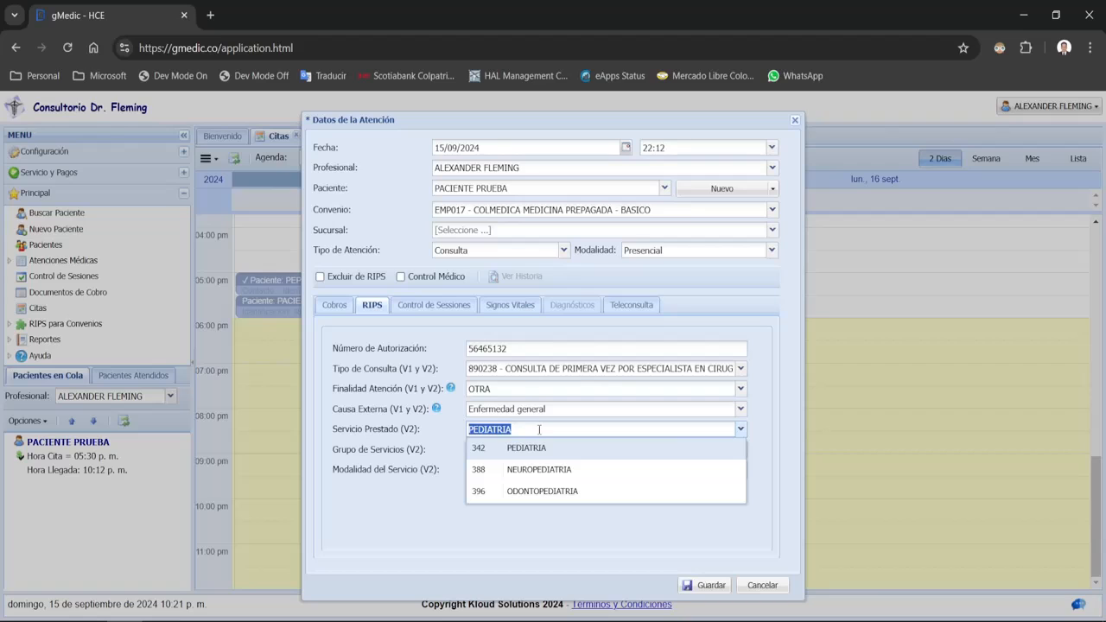
- Paste PEDIATRIA as Servicio Prestado's Valor por Defecto in Configuración del Campo and accept
double_click(538, 429)
key(ctrl+c)
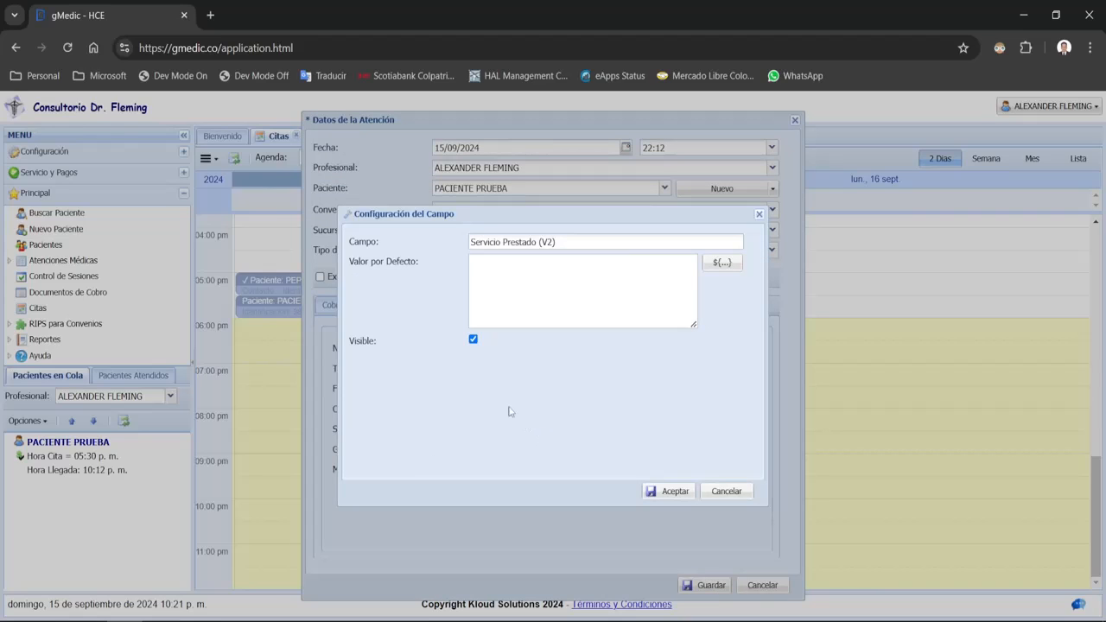
drag(362, 263, 393, 266)
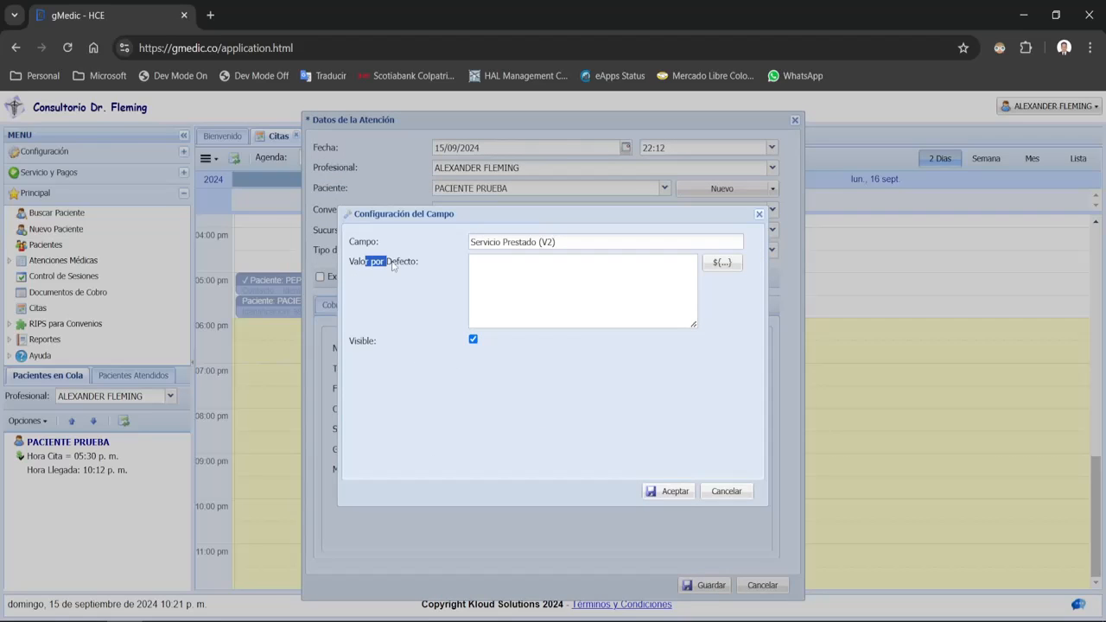
click(491, 260)
key(ctrl+v)
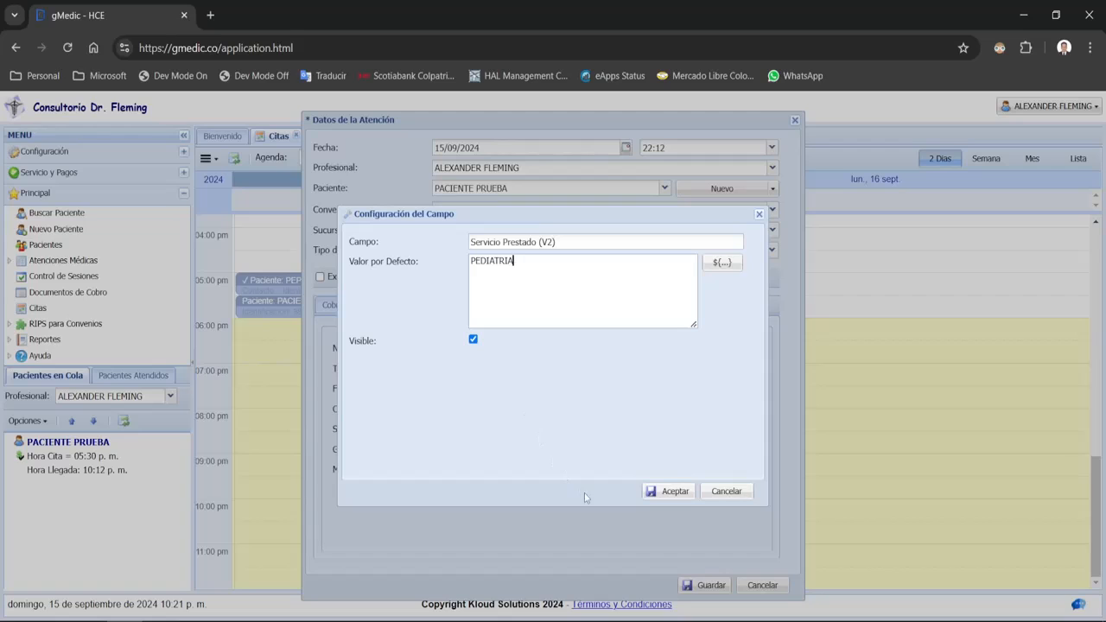
click(654, 492)
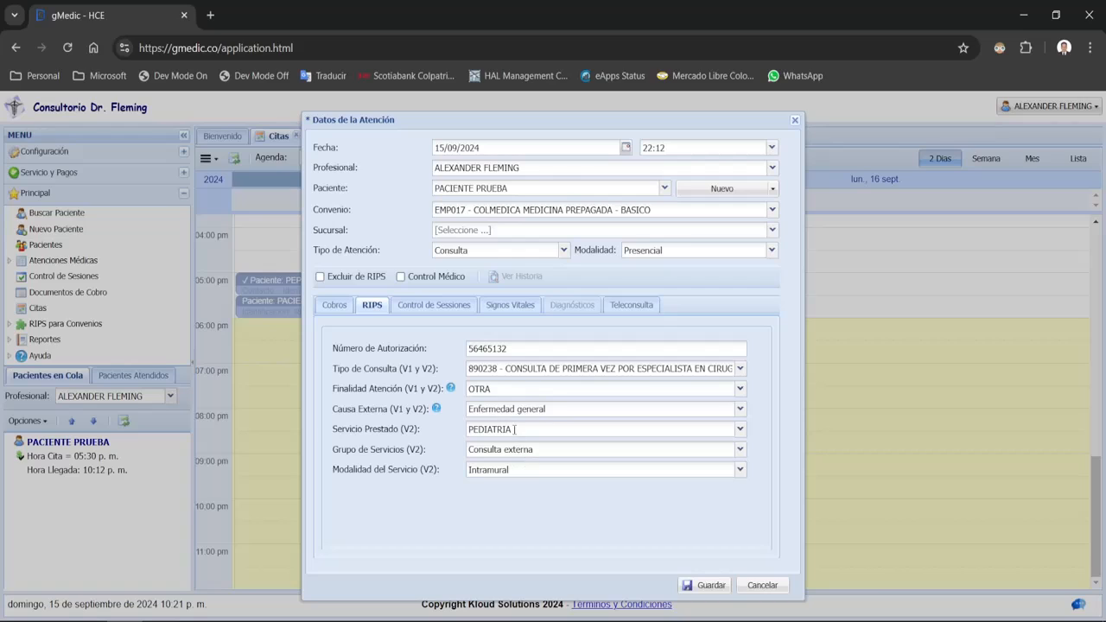
key(ctrl+a)
click(336, 305)
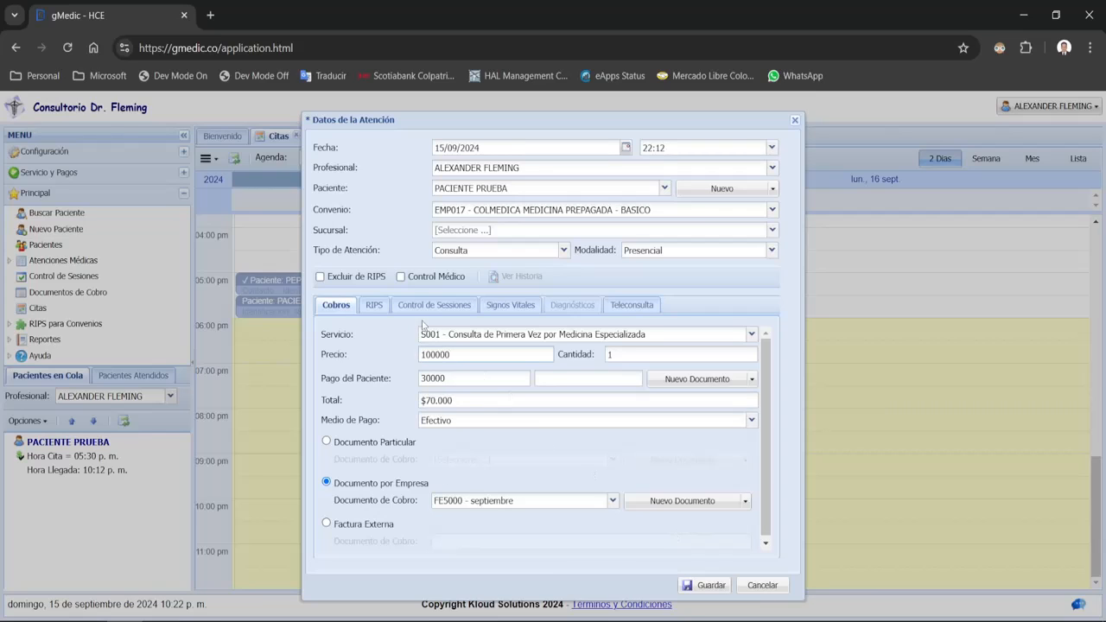
click(705, 585)
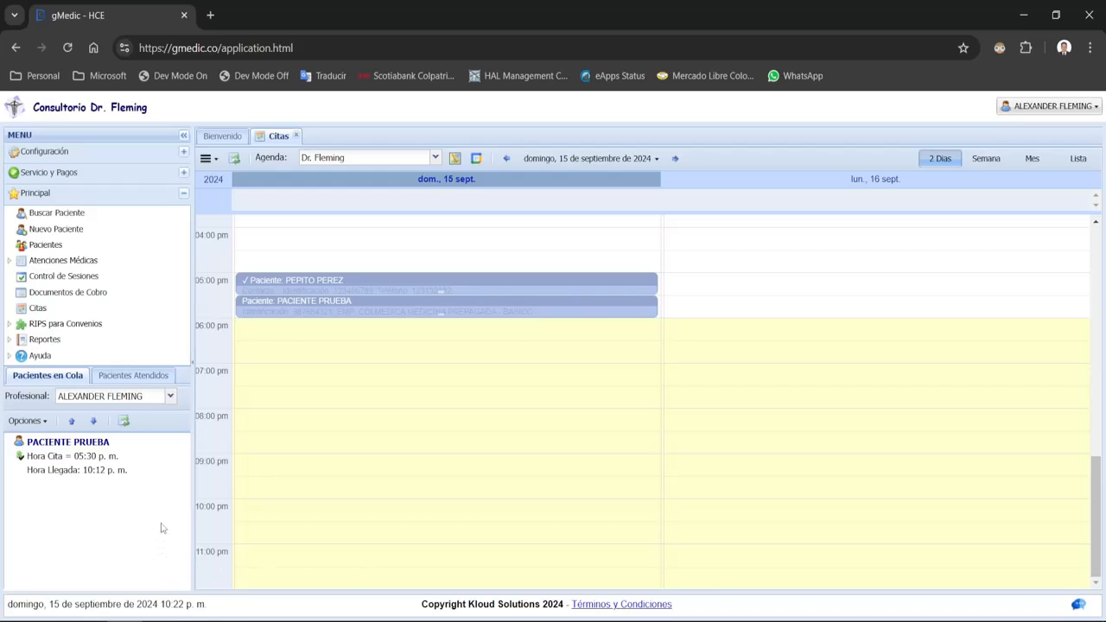
click(108, 466)
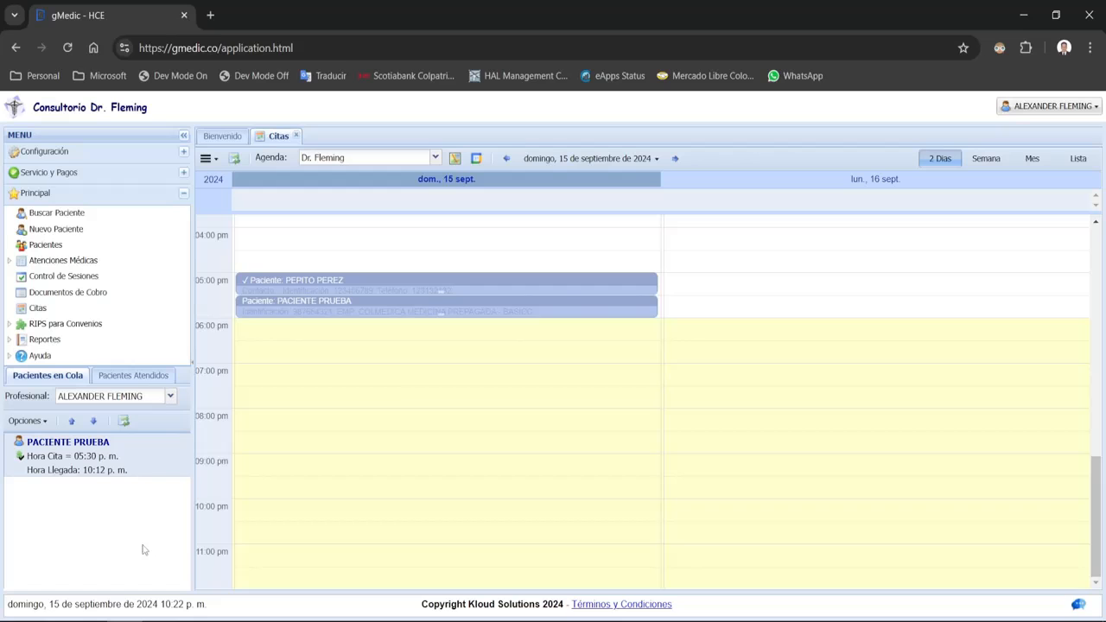
- Open the queued test patient's record and confirm FE5000 is still an empty $0 draft
double_click(69, 444)
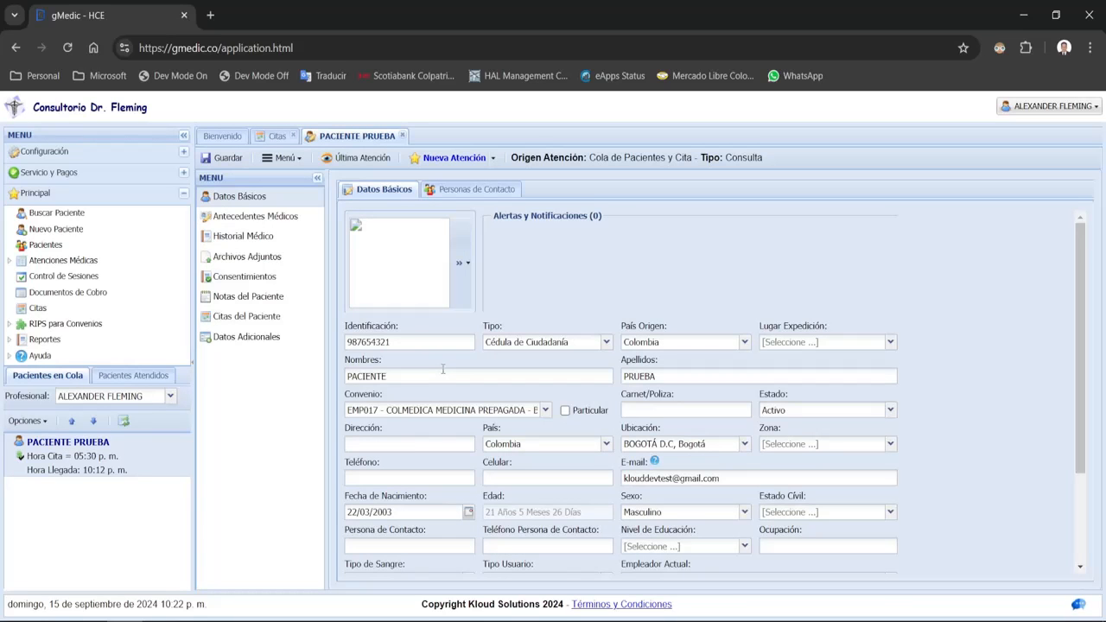
click(21, 457)
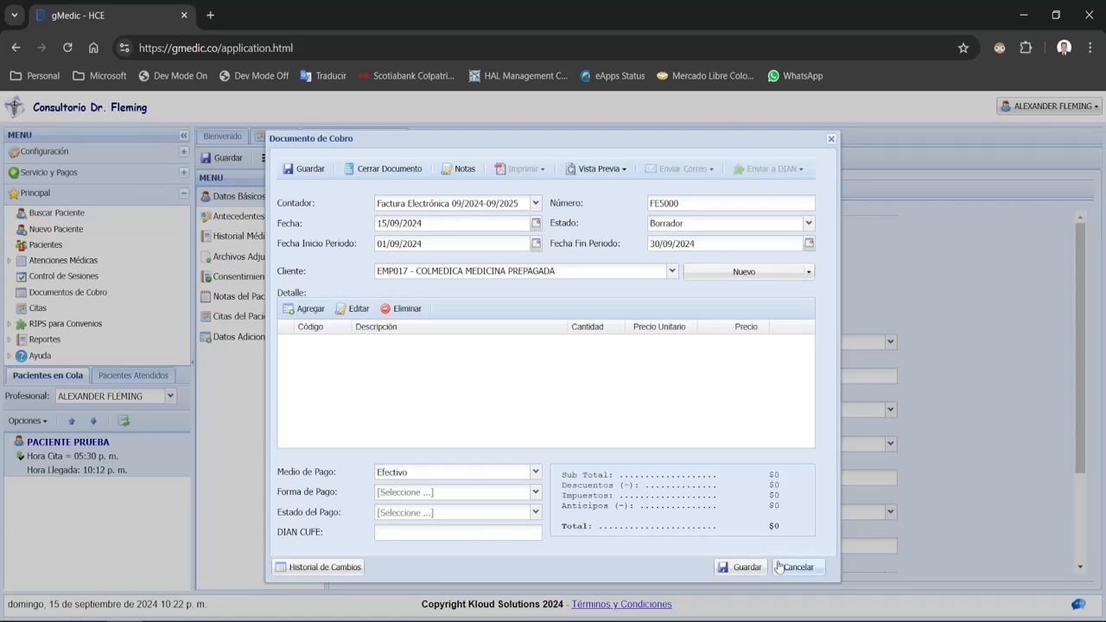
click(785, 567)
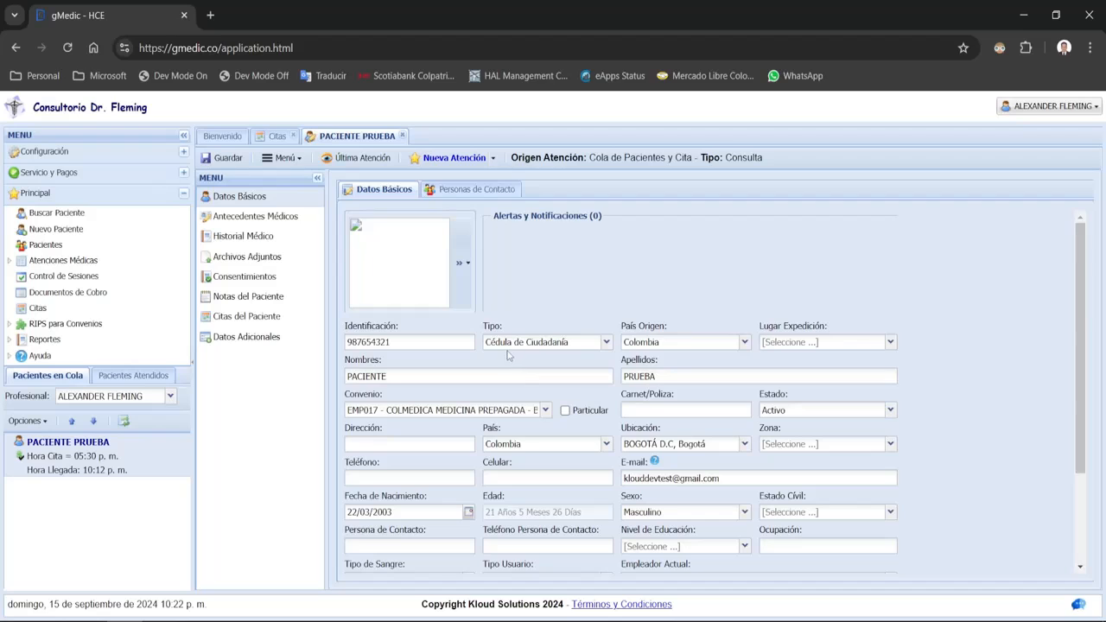
- Start a new Consulta with reason 'Consulta de prueba de RIPS'
click(447, 162)
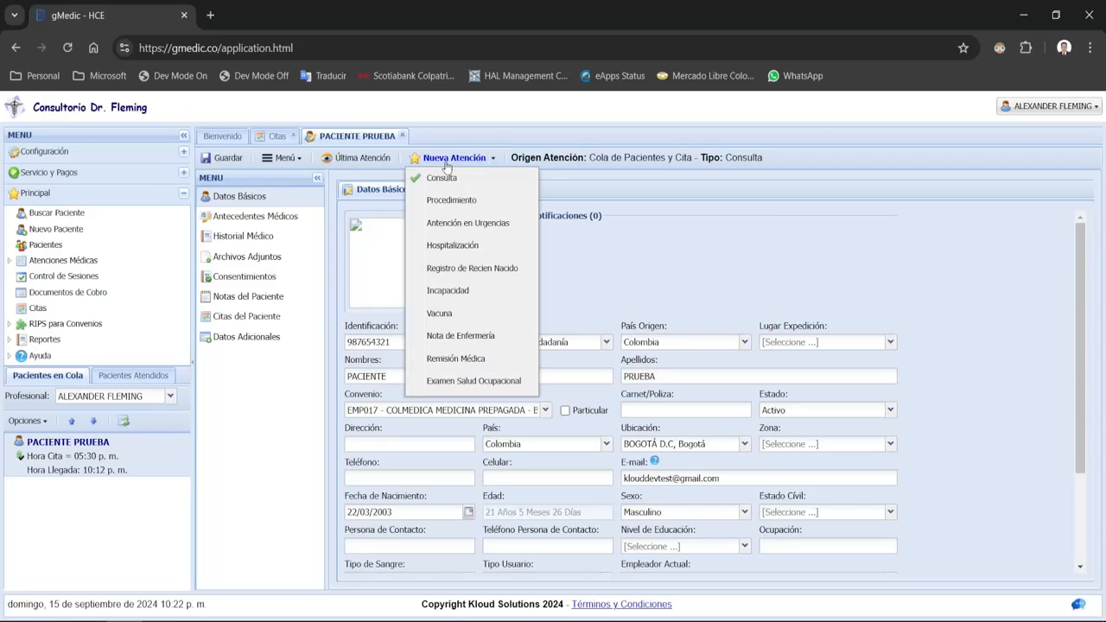
click(443, 179)
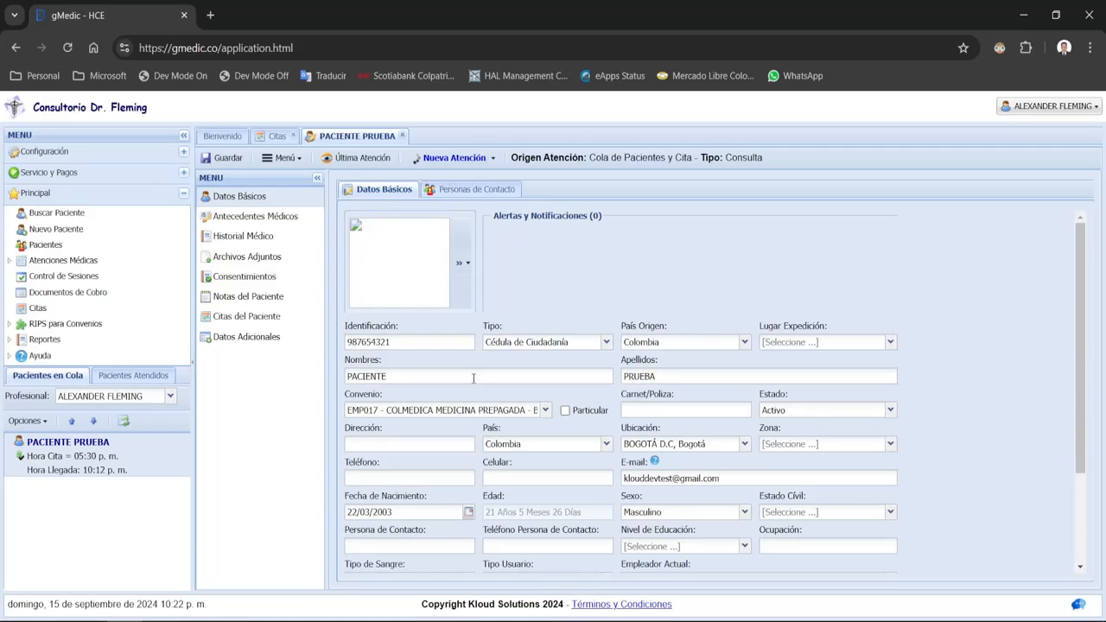
click(498, 285)
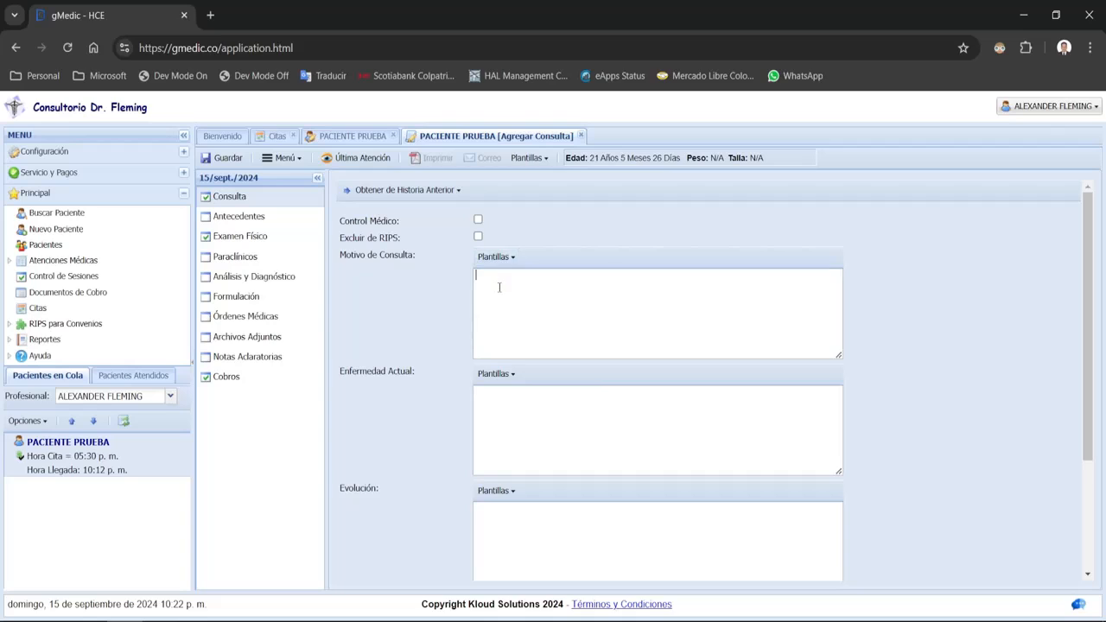
text(Consulta de prueba de RIPS)
- Review the RIPS fields from consultation type to modality, including the PEDIATRIA service value
scroll(716, 449, down, 1)
scroll(716, 448, down, 1)
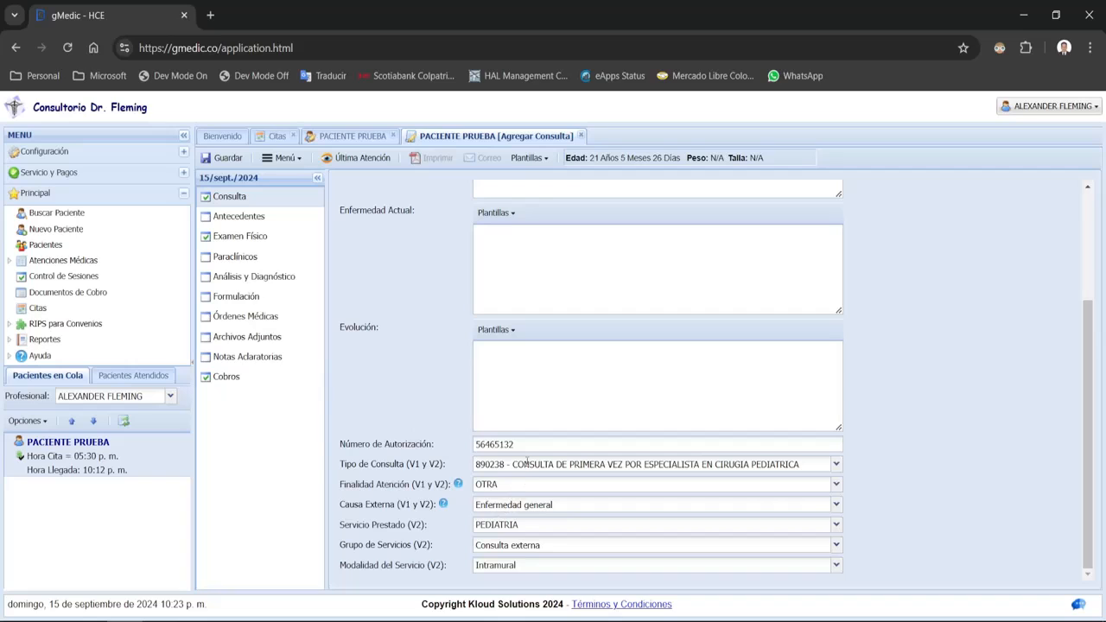
drag(344, 464, 446, 577)
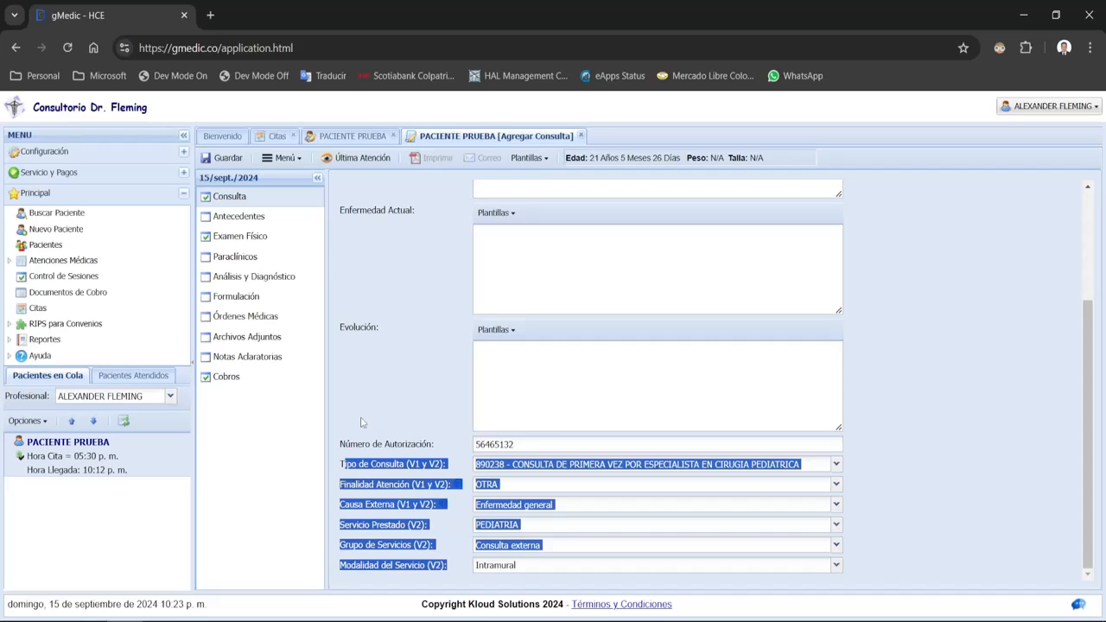
click(386, 523)
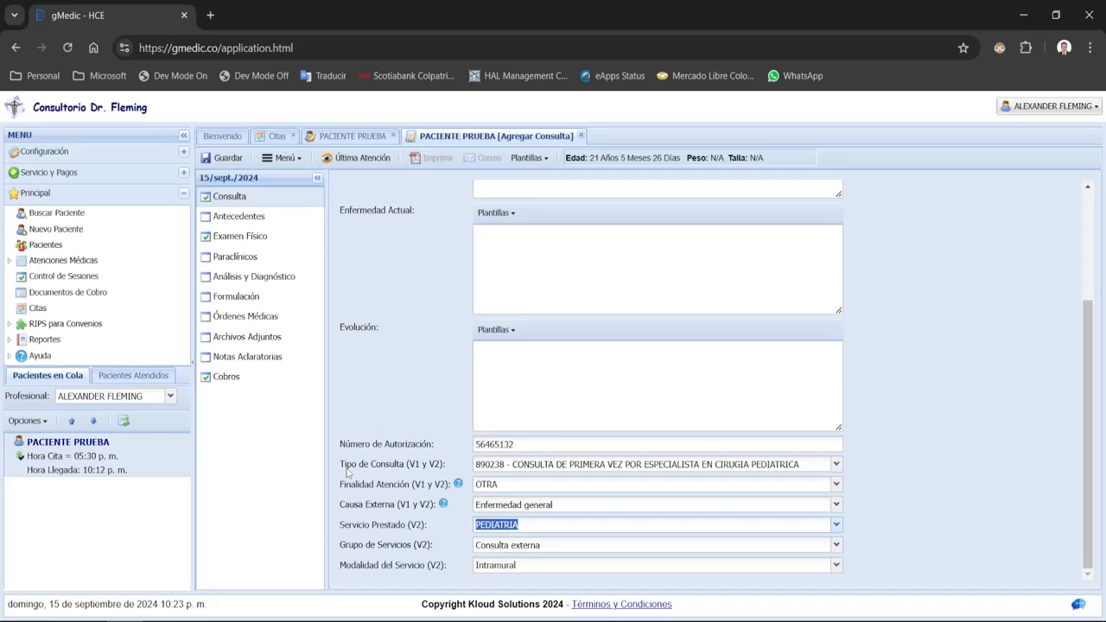
drag(342, 464, 457, 573)
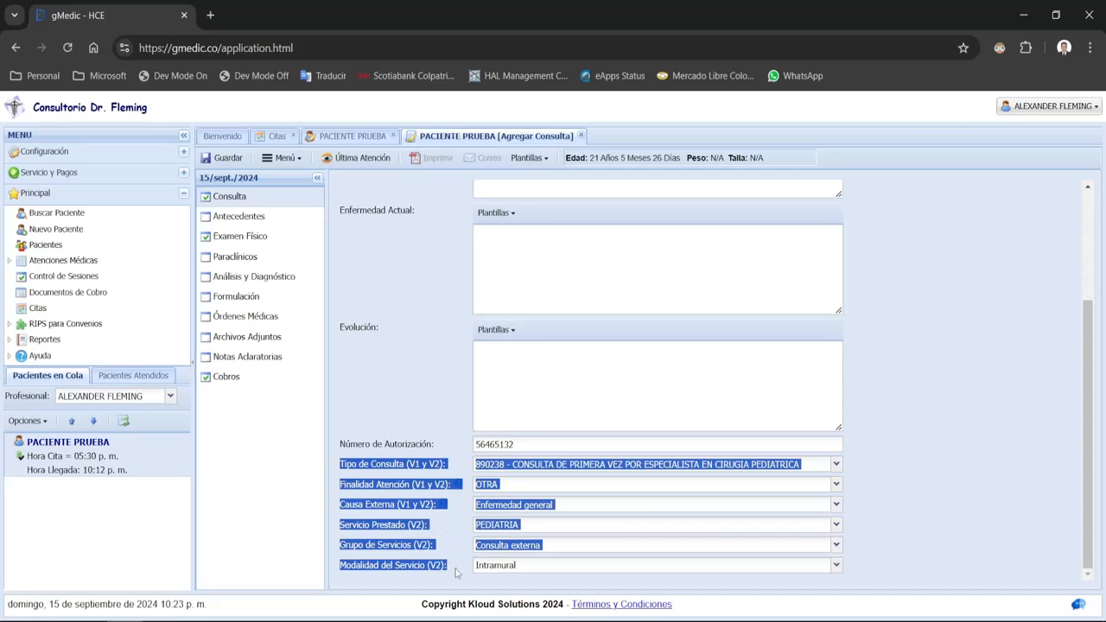
click(398, 531)
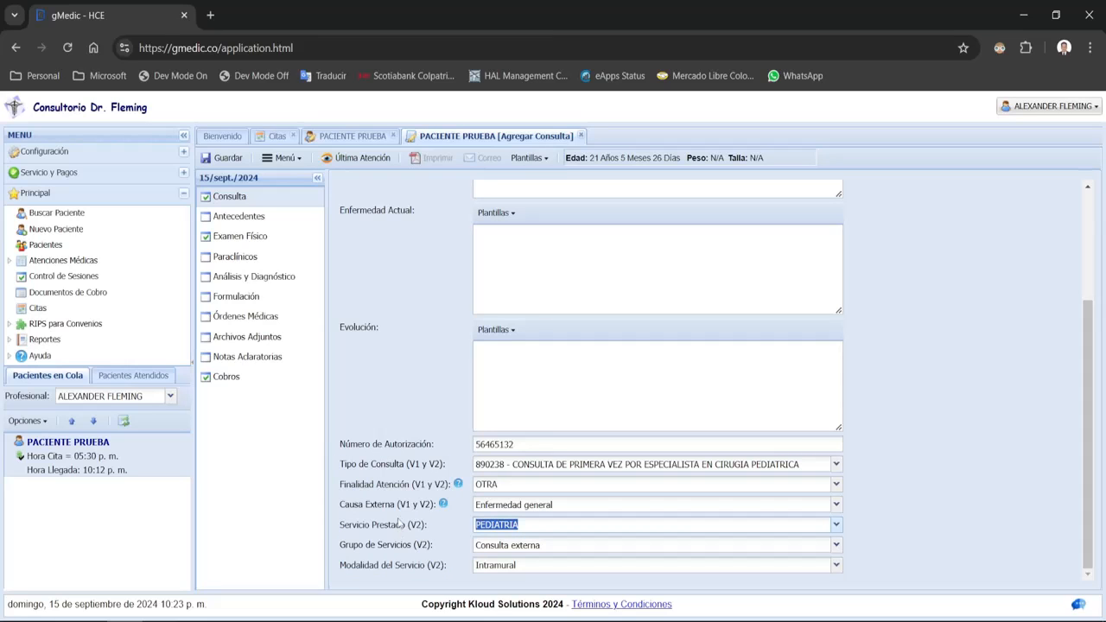
scroll(442, 486, up, 2)
scroll(441, 485, down, 2)
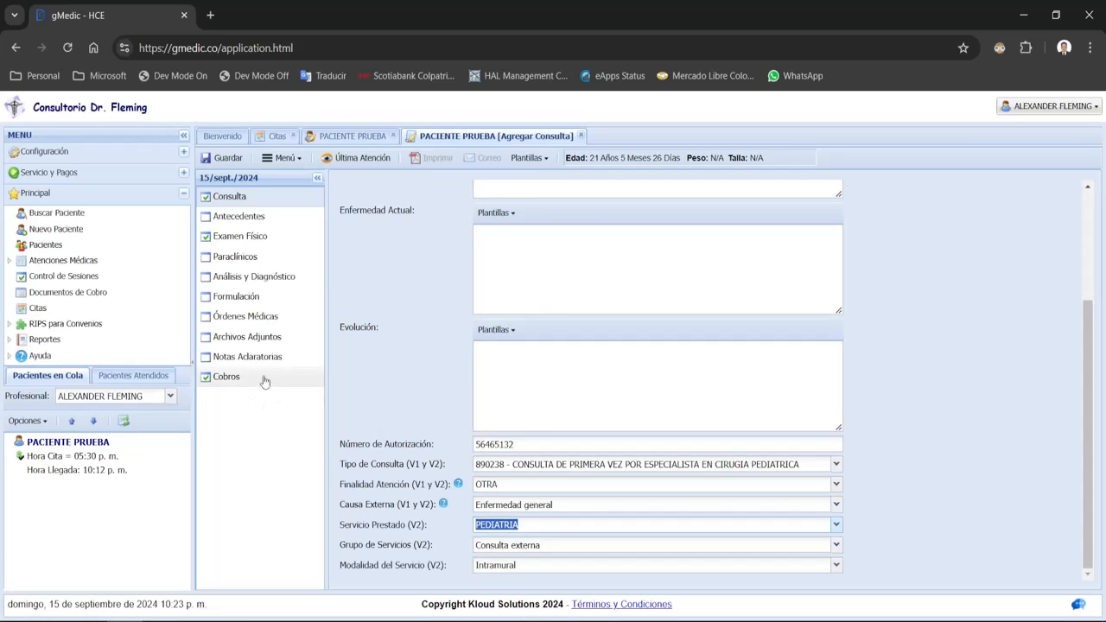
- Compare the Cobros billing against FE5000 - septiembre, then move to Análisis y Diagnóstico
click(236, 377)
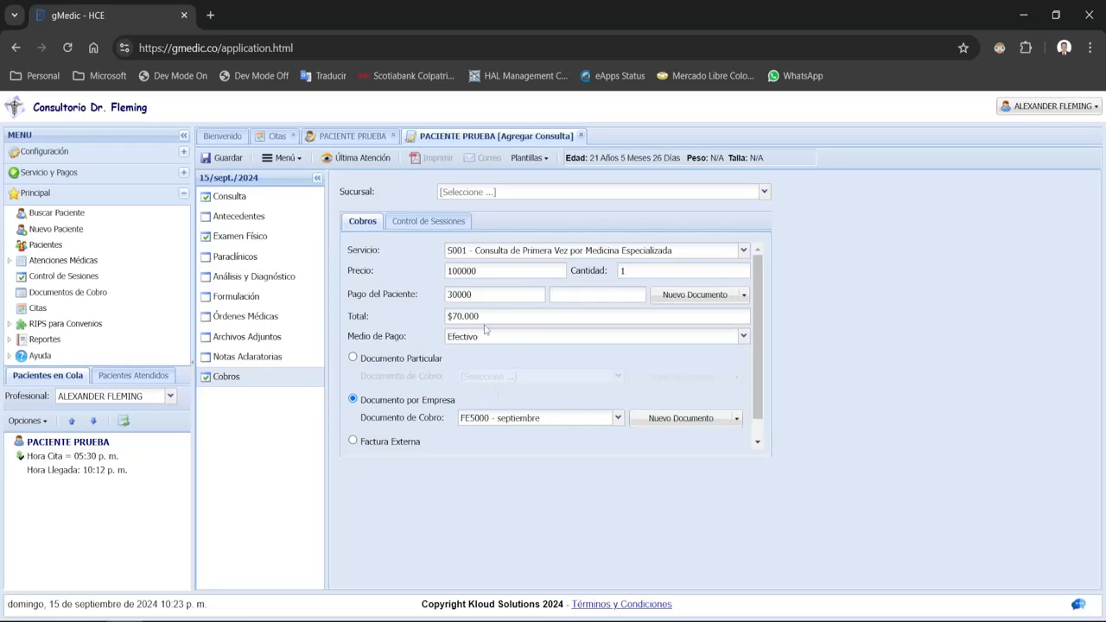
click(248, 198)
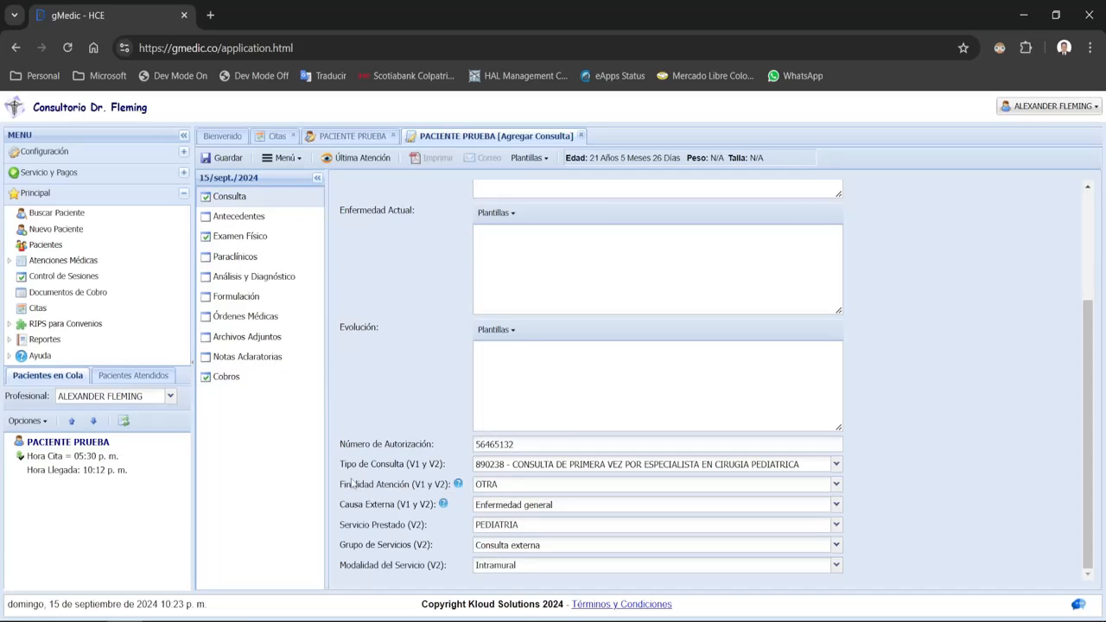
drag(346, 464, 427, 573)
click(238, 378)
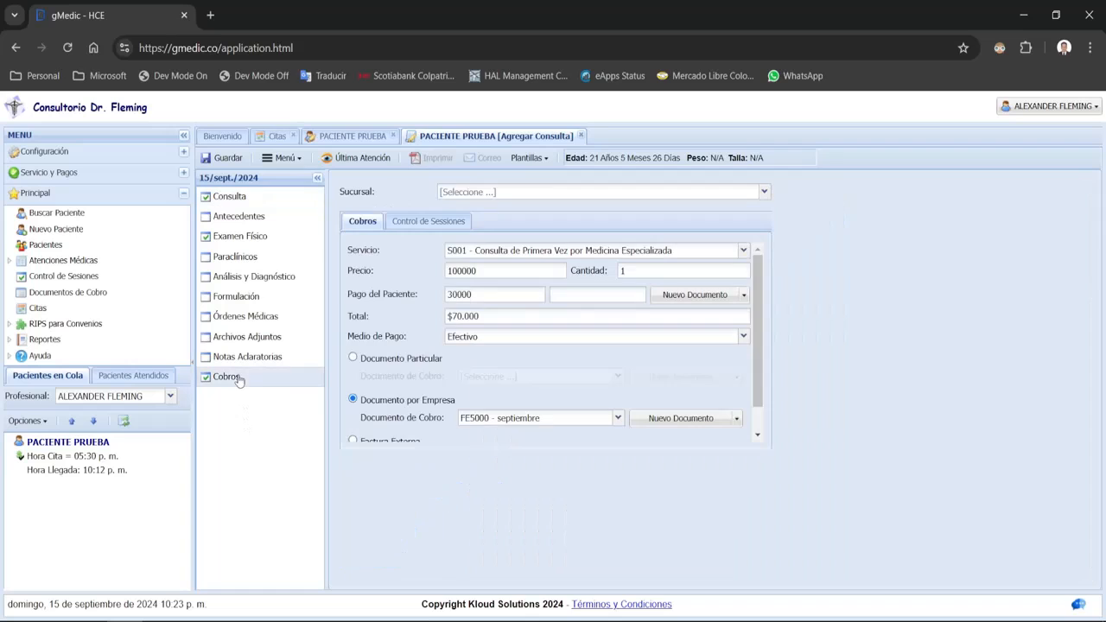
scroll(402, 373, down, 1)
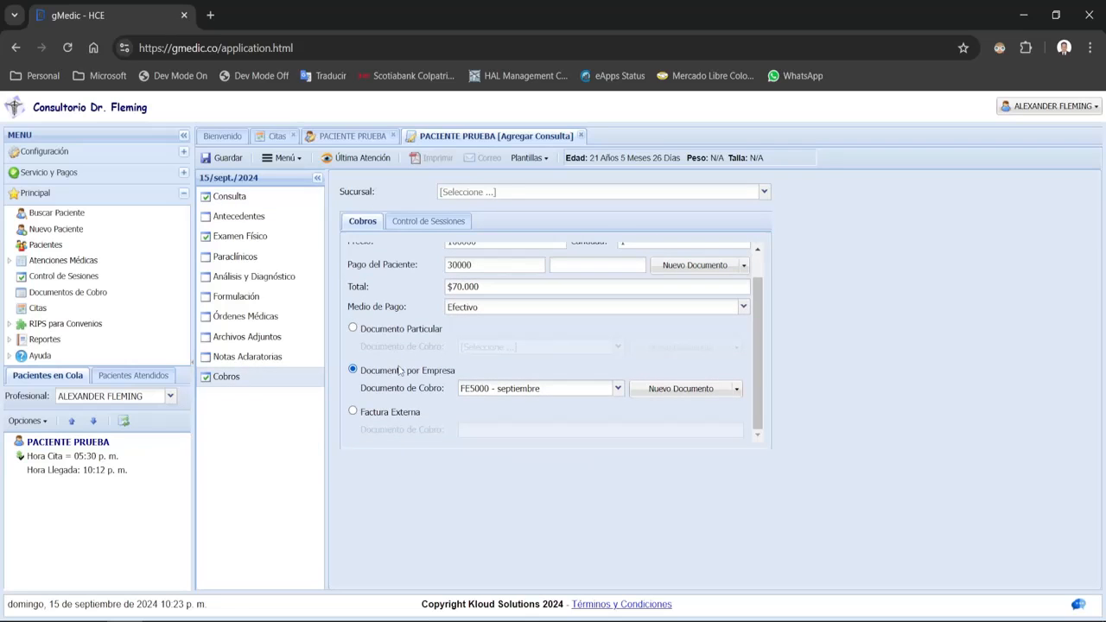
scroll(400, 371, up, 1)
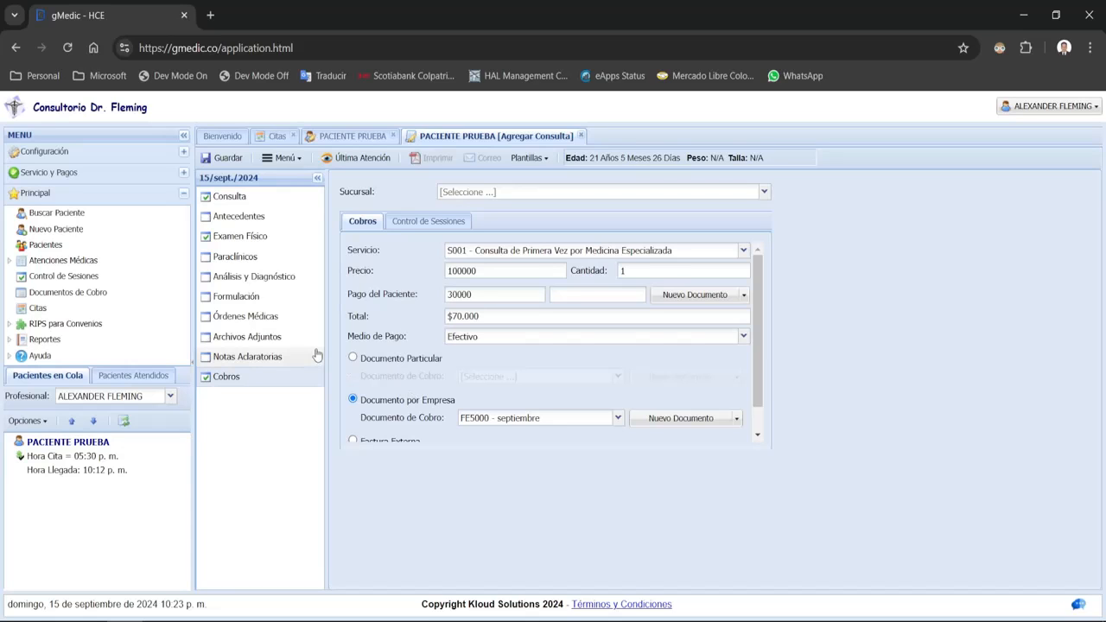
click(281, 276)
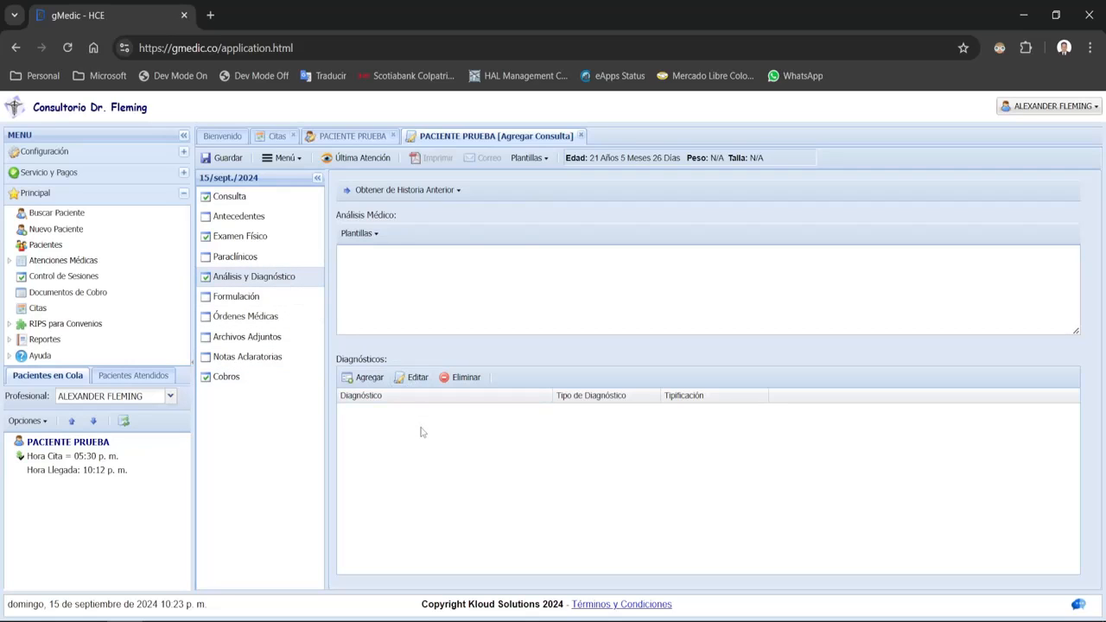
- Cancel the diagnosis entry and confirm the test patient now appears under Pacientes Atendidos
click(364, 378)
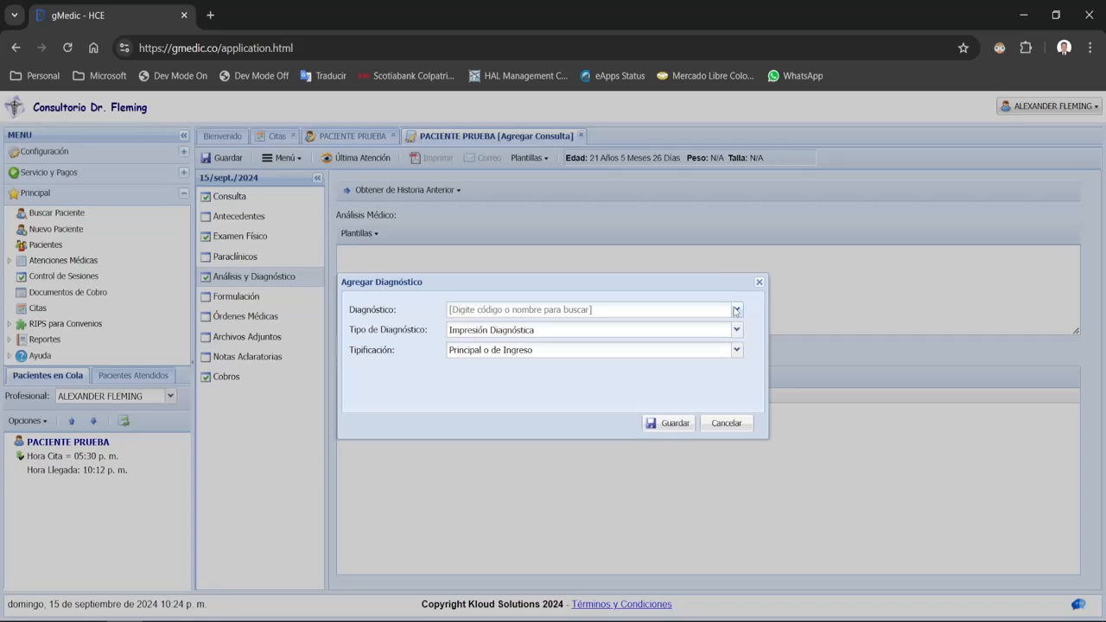
click(727, 427)
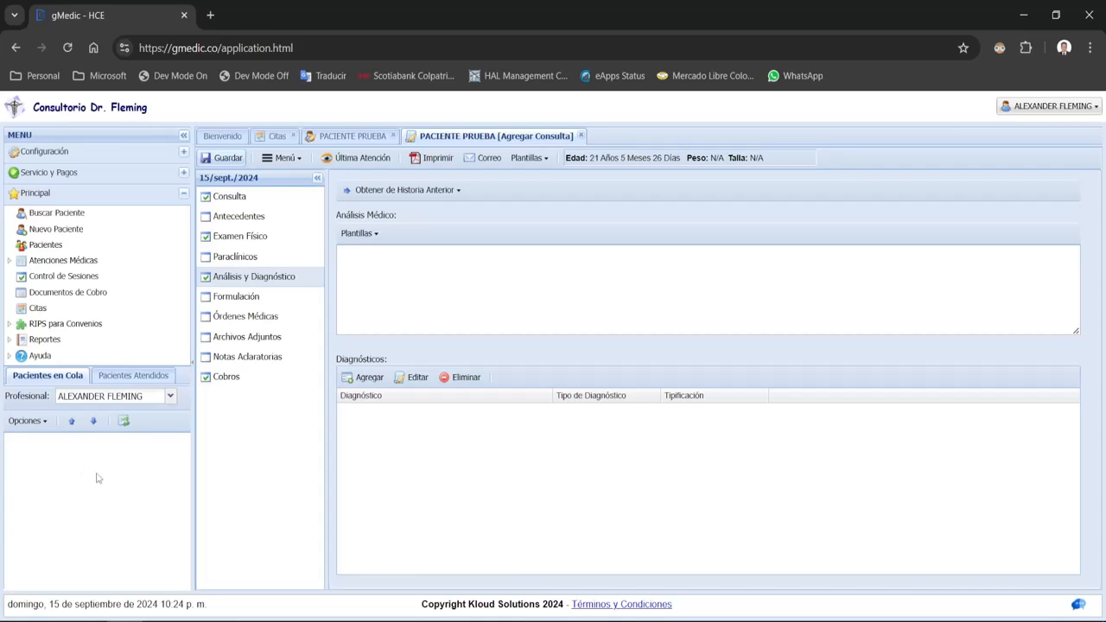
click(127, 381)
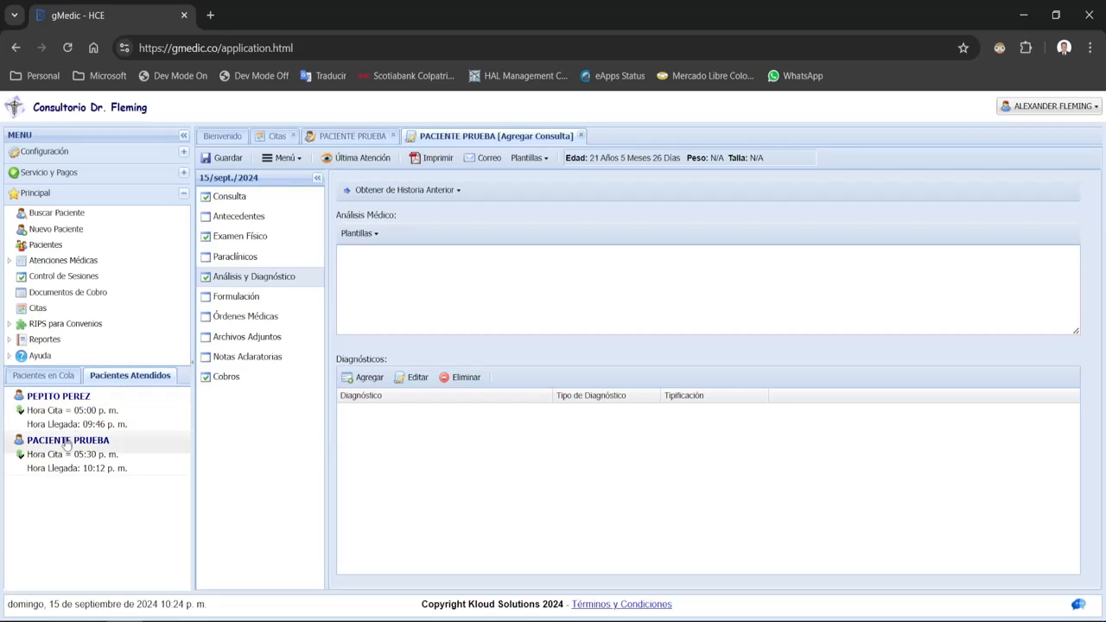
click(19, 456)
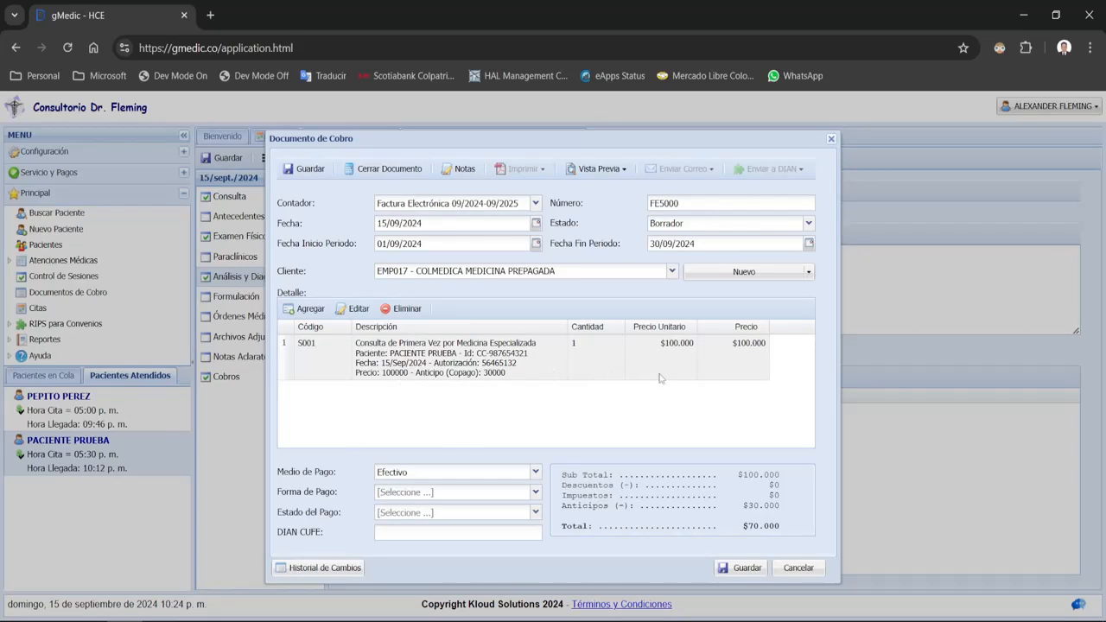
drag(667, 346, 692, 347)
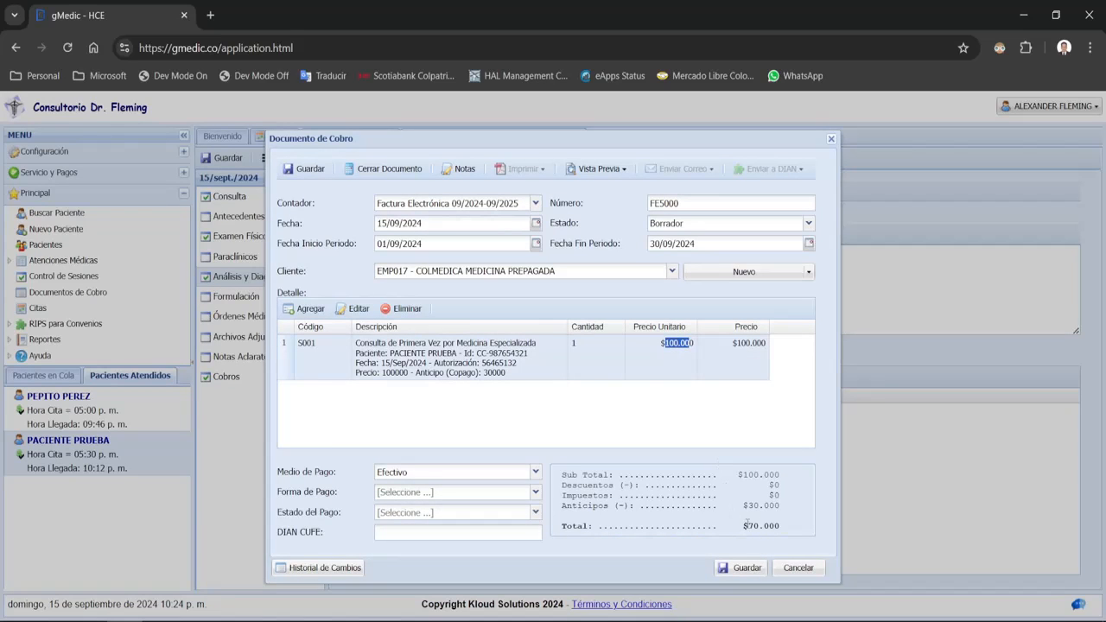
drag(748, 526, 781, 507)
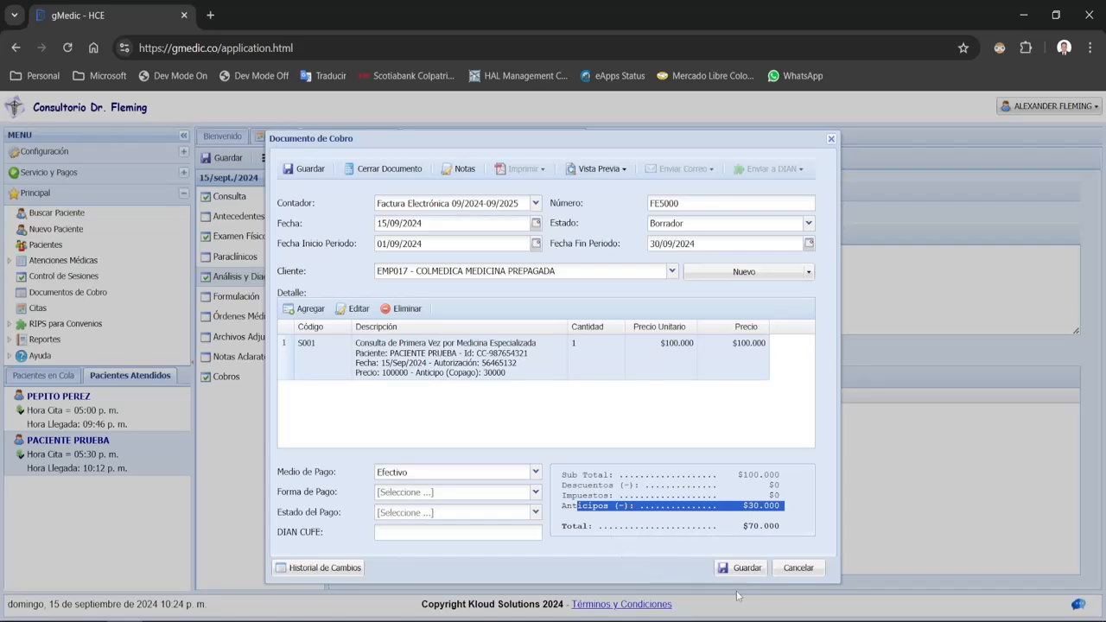
click(797, 568)
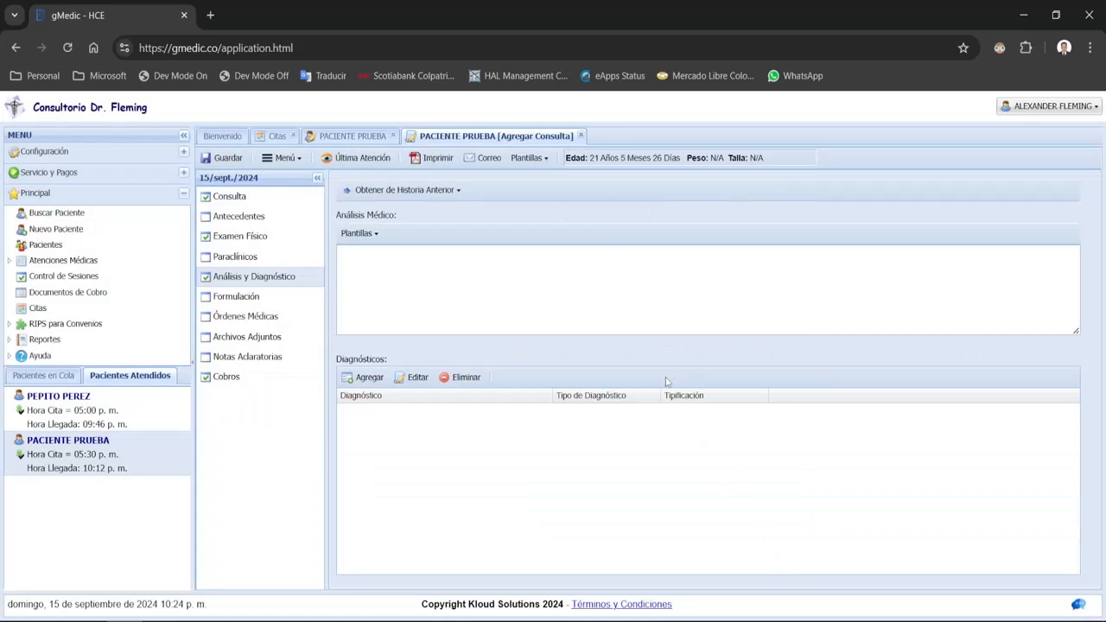
- Close the Agregar Consulta, patient record and Citas tabs
click(580, 136)
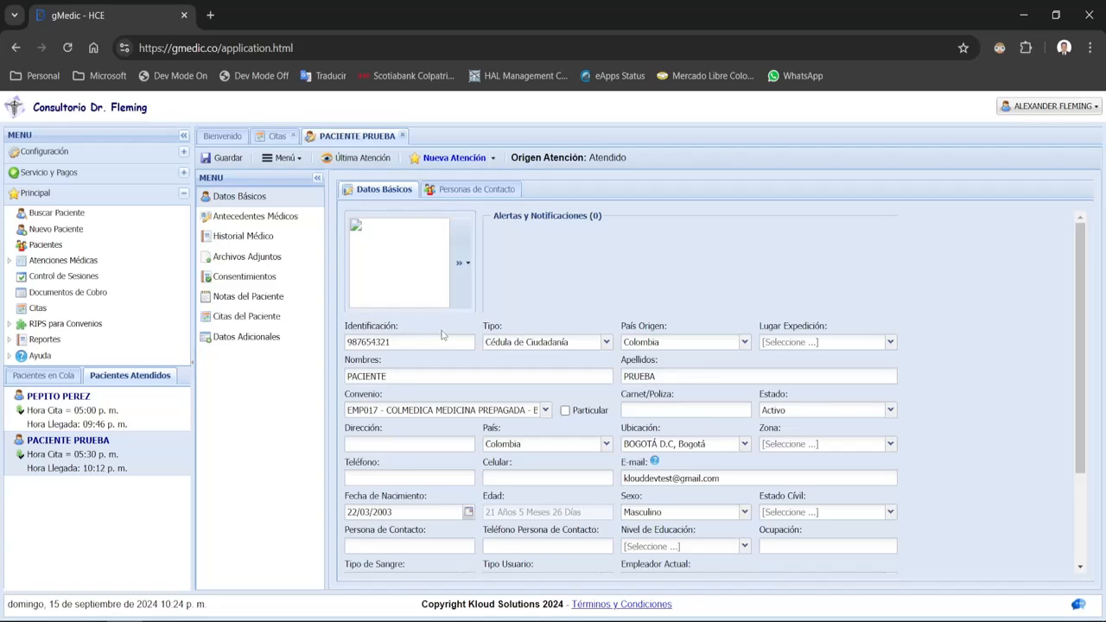
click(402, 136)
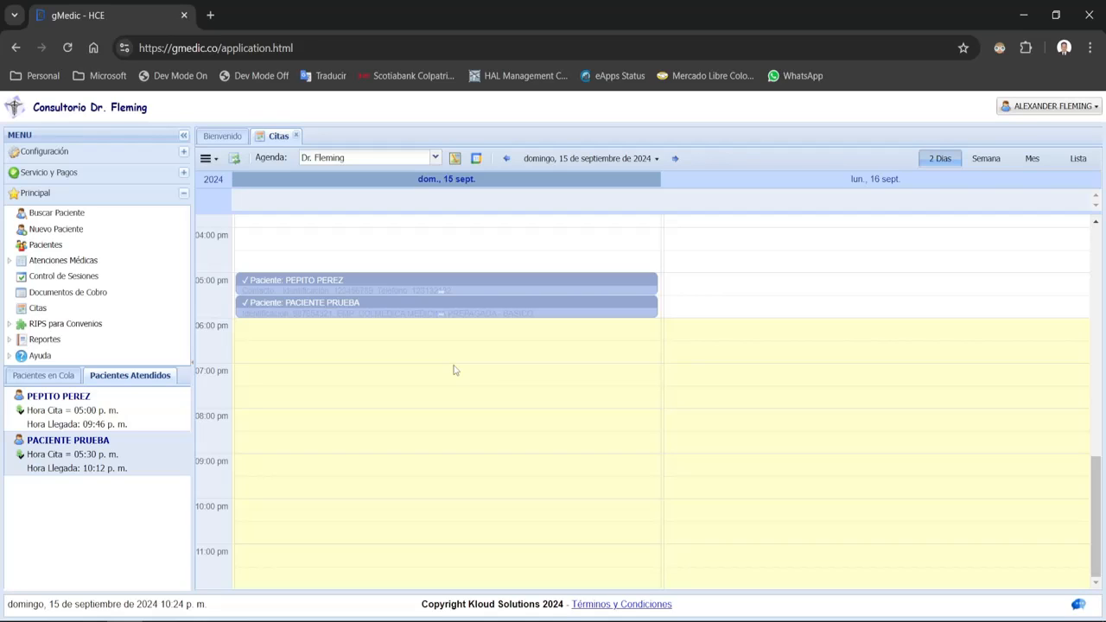
click(296, 137)
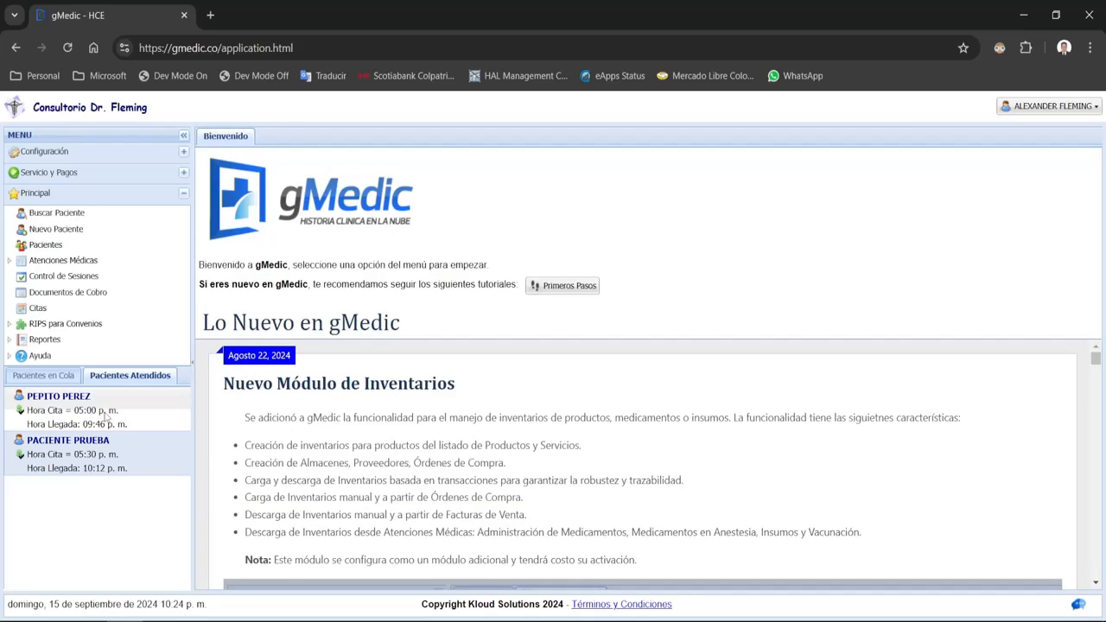
- Open Atenciones Médicas and remove the current-month limit from the Fecha filter
click(60, 260)
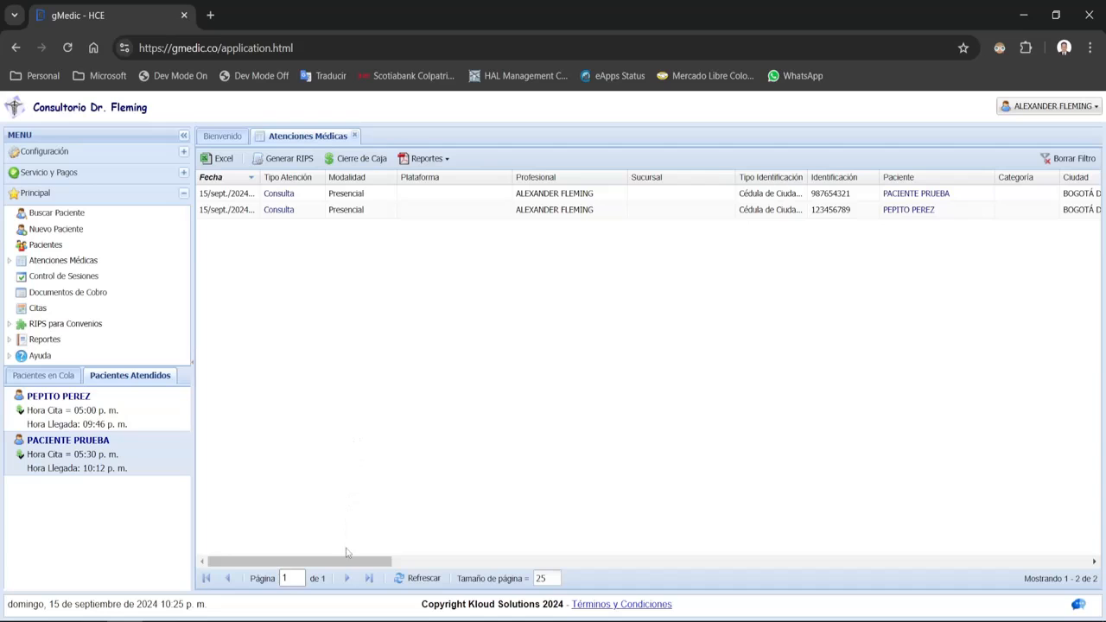
drag(359, 568, 245, 524)
click(255, 177)
click(261, 350)
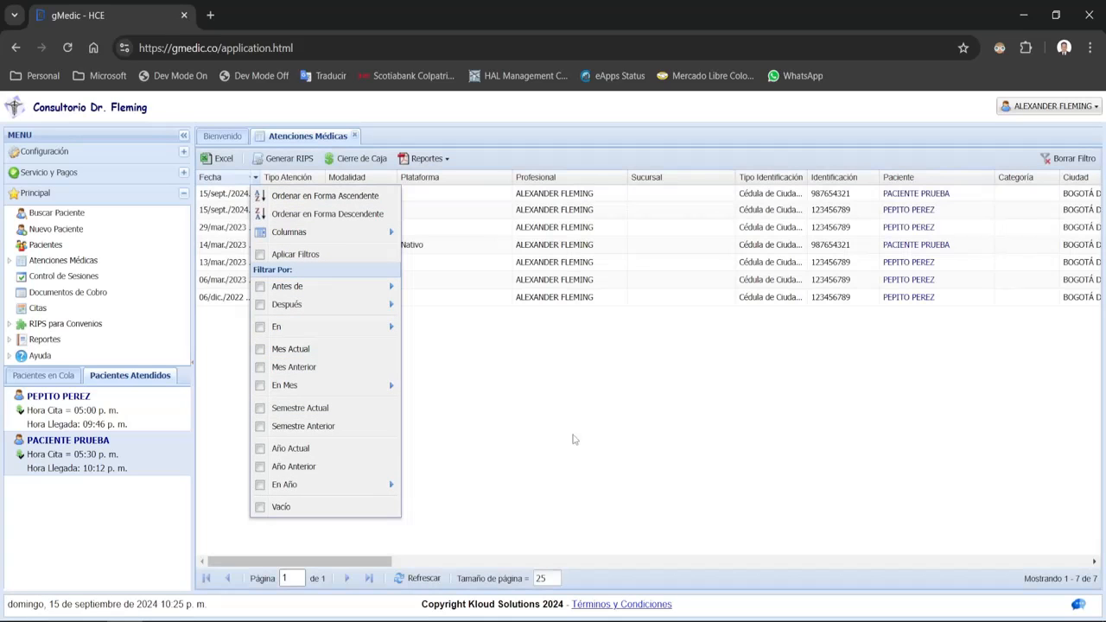
click(553, 463)
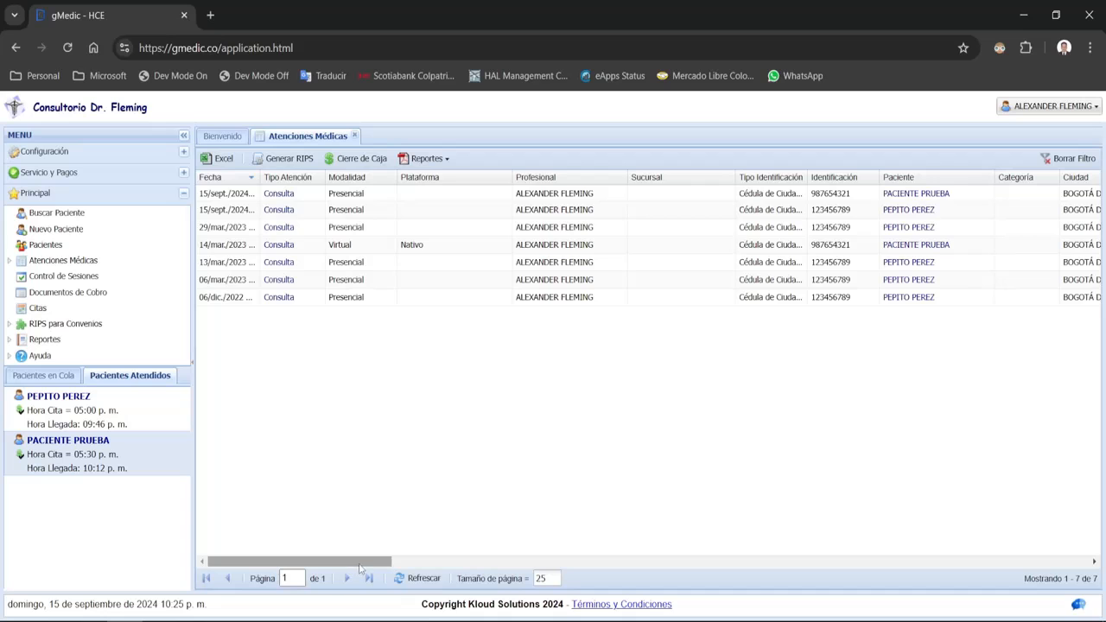
- Review the attentions grid columns, then close the Atenciones Médicas tab
drag(354, 566, 395, 566)
drag(590, 245, 644, 246)
drag(398, 562, 951, 547)
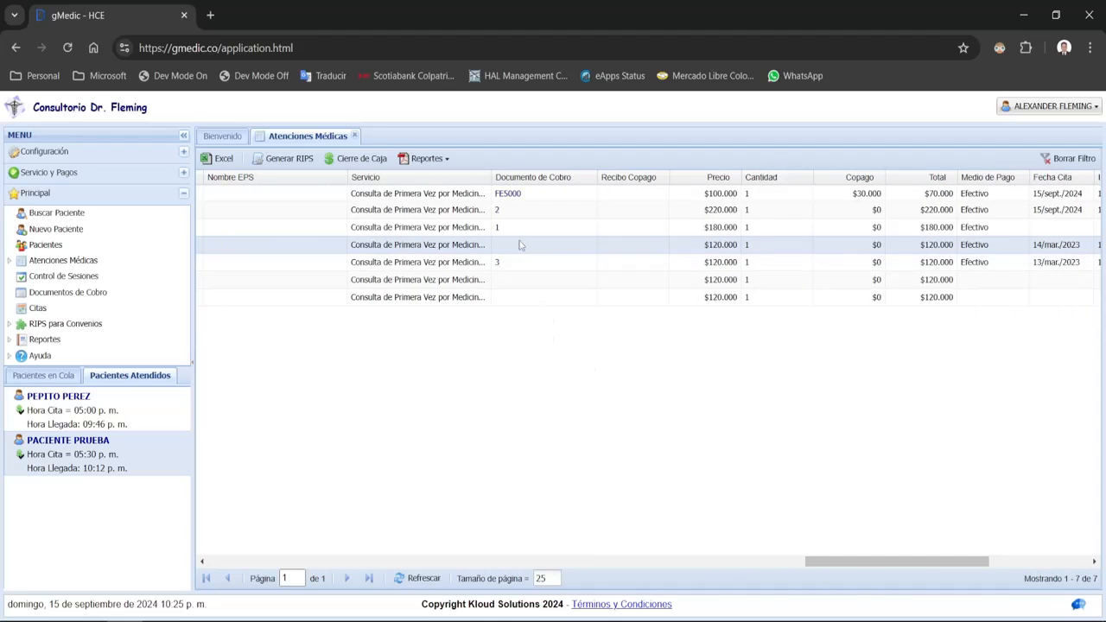
drag(887, 560, 295, 335)
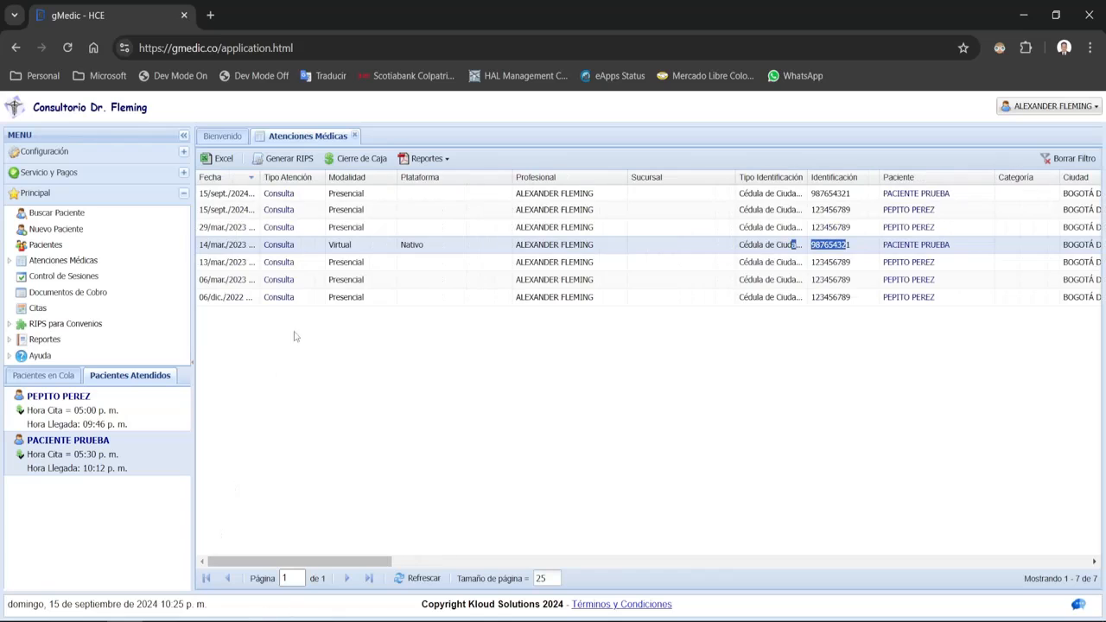
click(354, 136)
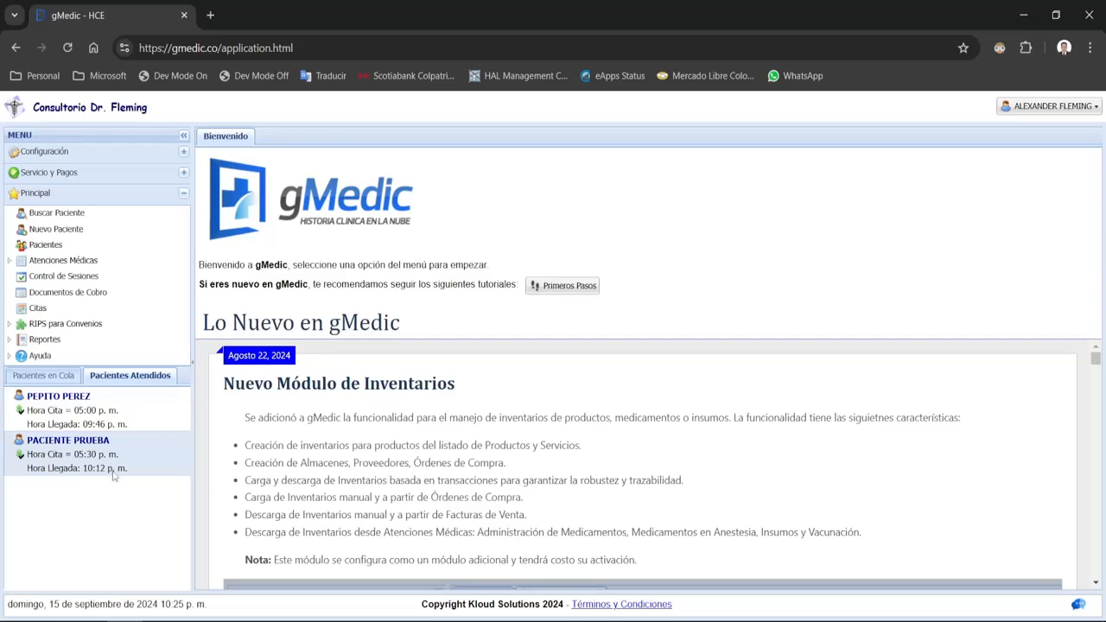
- Book the test patient into the 6:00 pm slot on 15 September in Citas
click(39, 376)
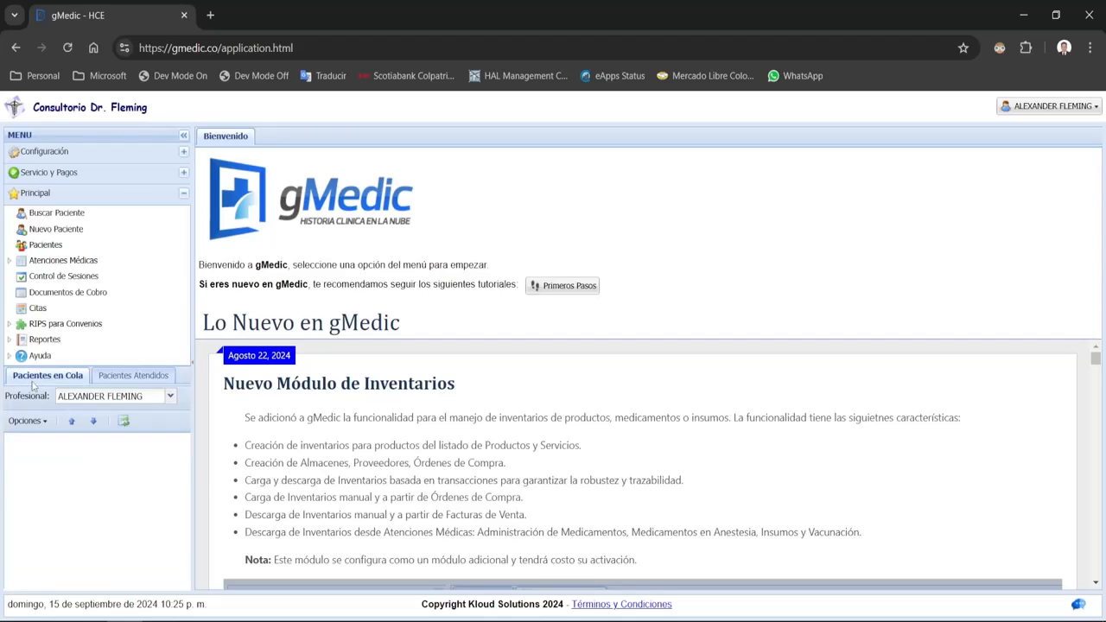
click(38, 310)
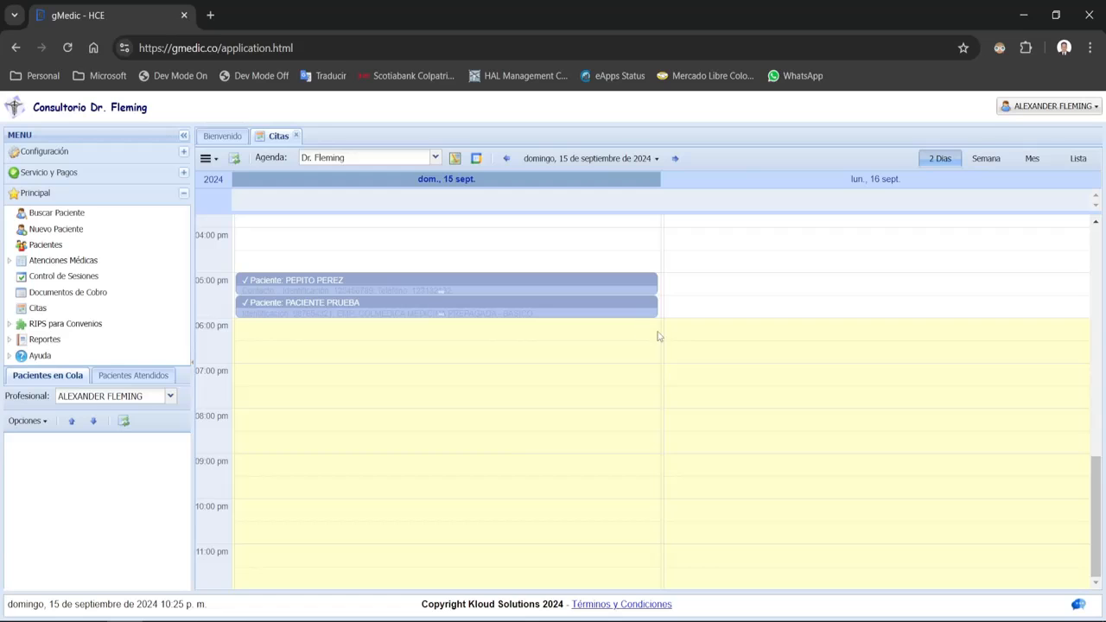
click(388, 337)
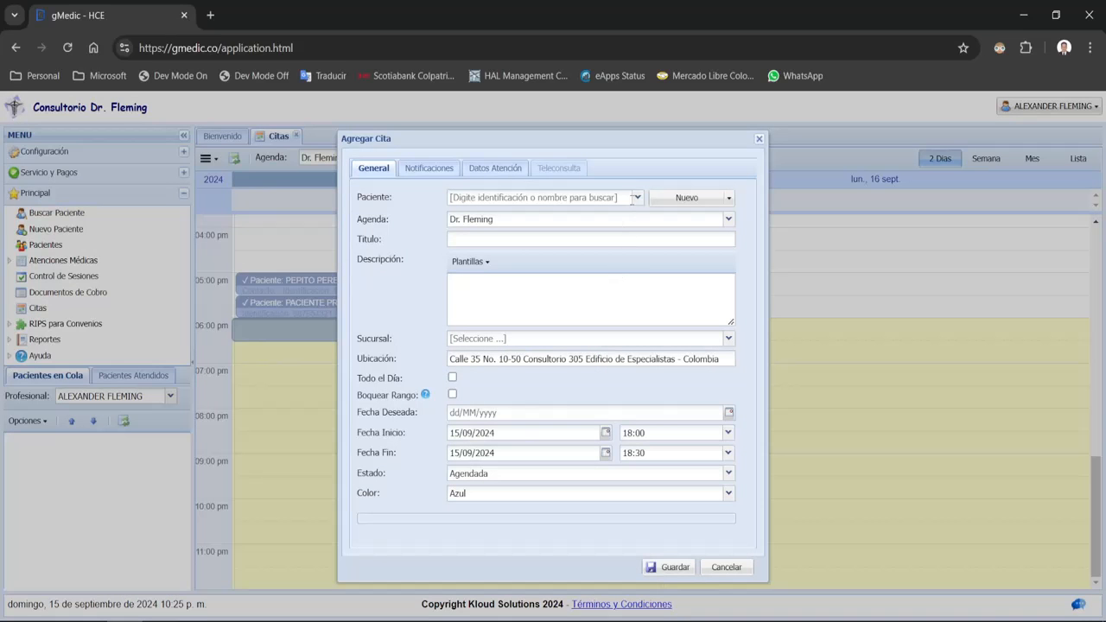
click(635, 198)
click(621, 235)
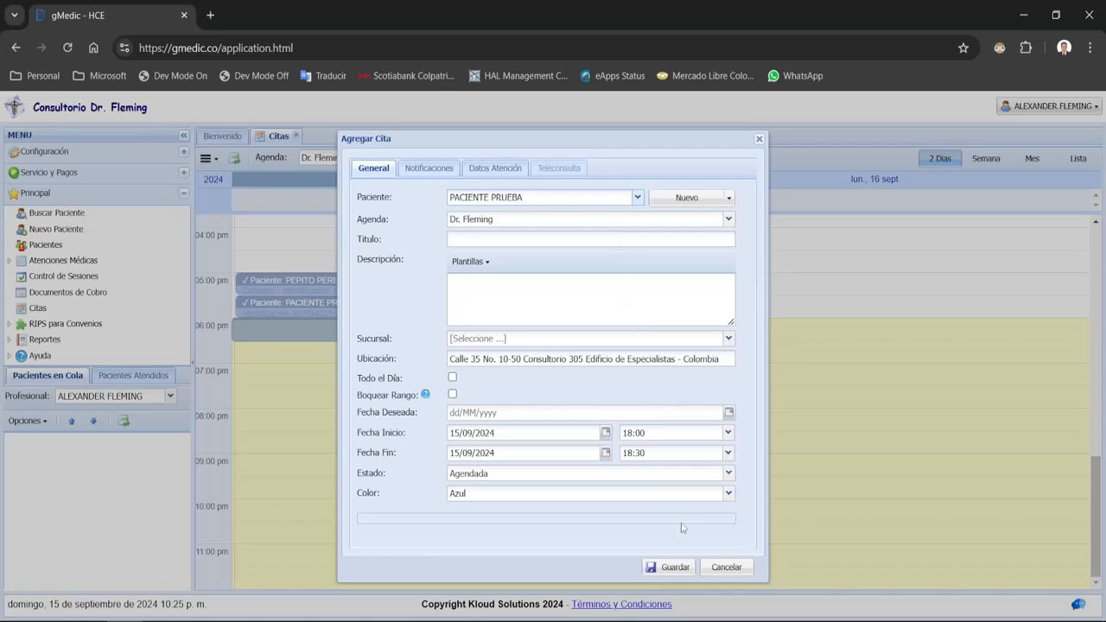
click(673, 568)
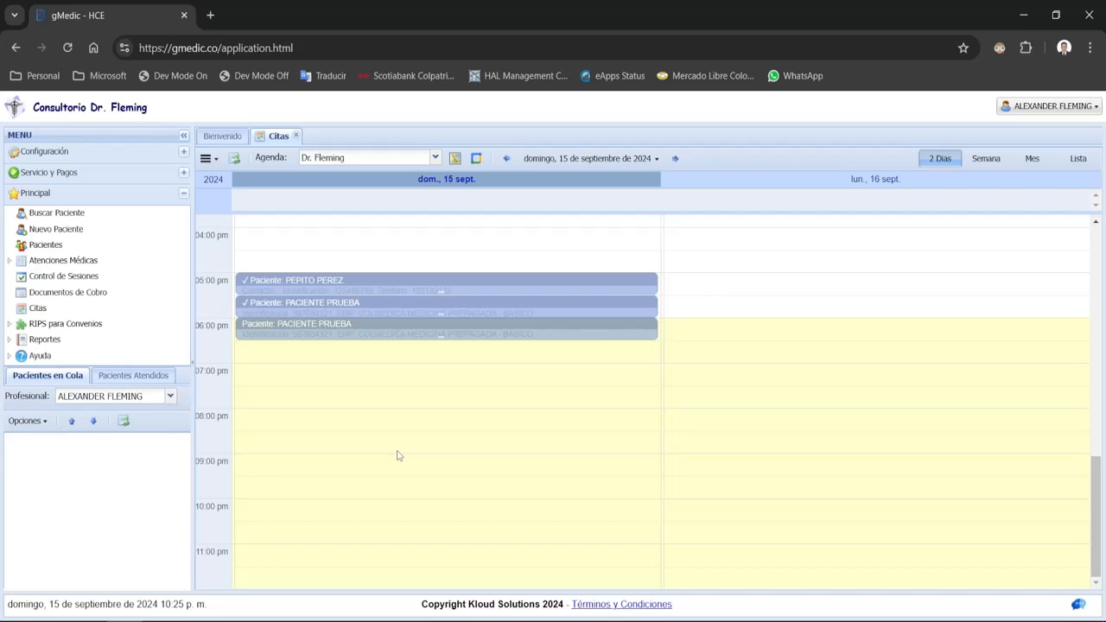
- Open the test patient's record via Ver/Atender Paciente and start a new Consulta
right_click(345, 335)
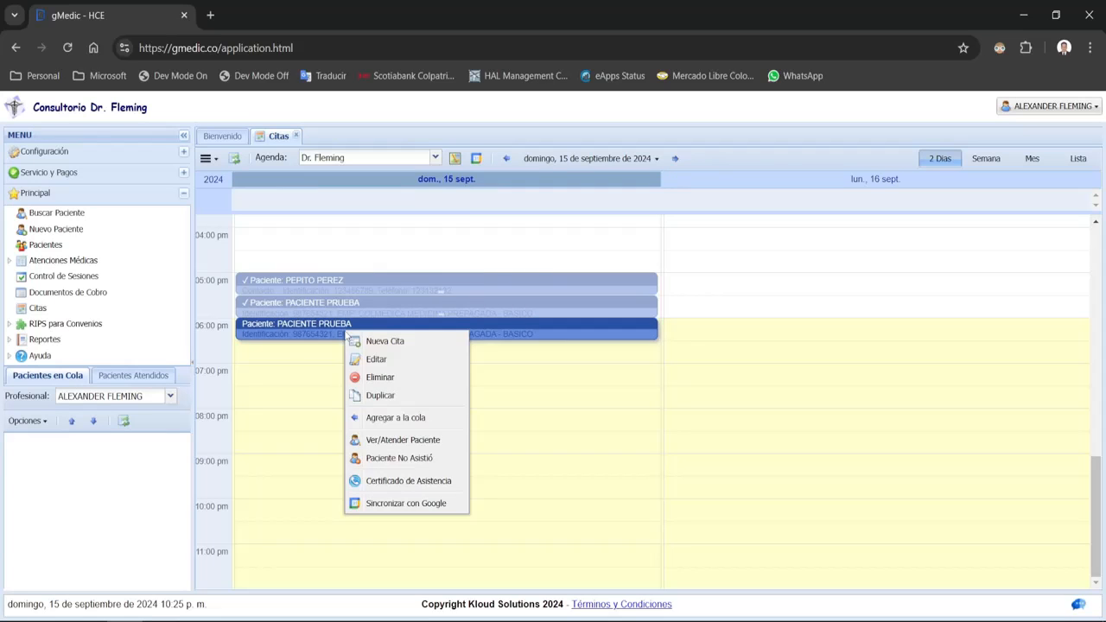
click(397, 442)
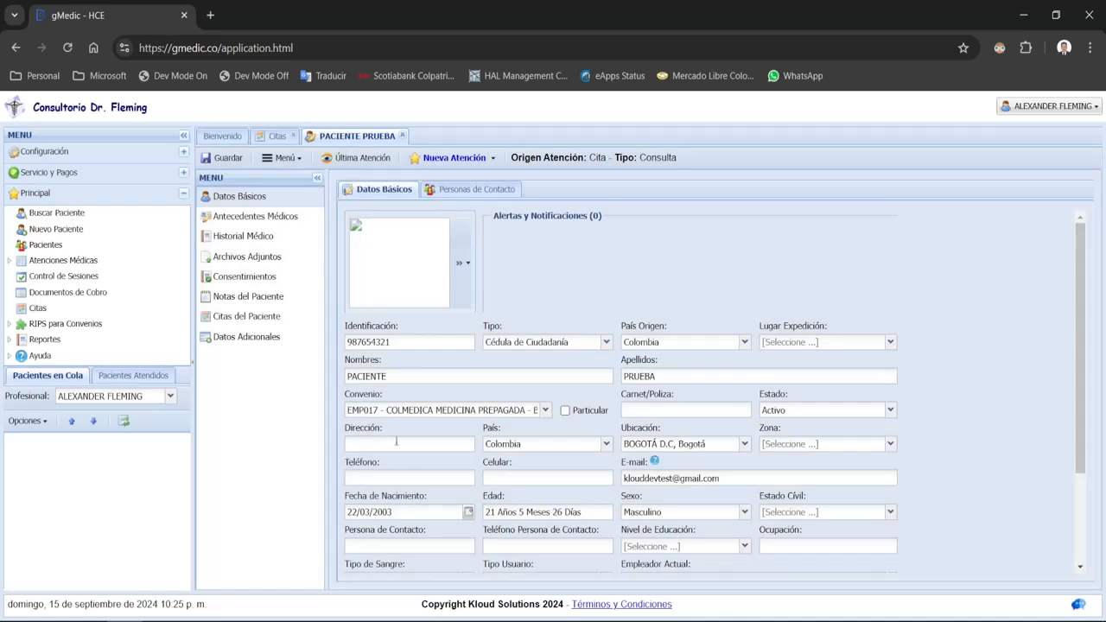
click(443, 165)
click(438, 186)
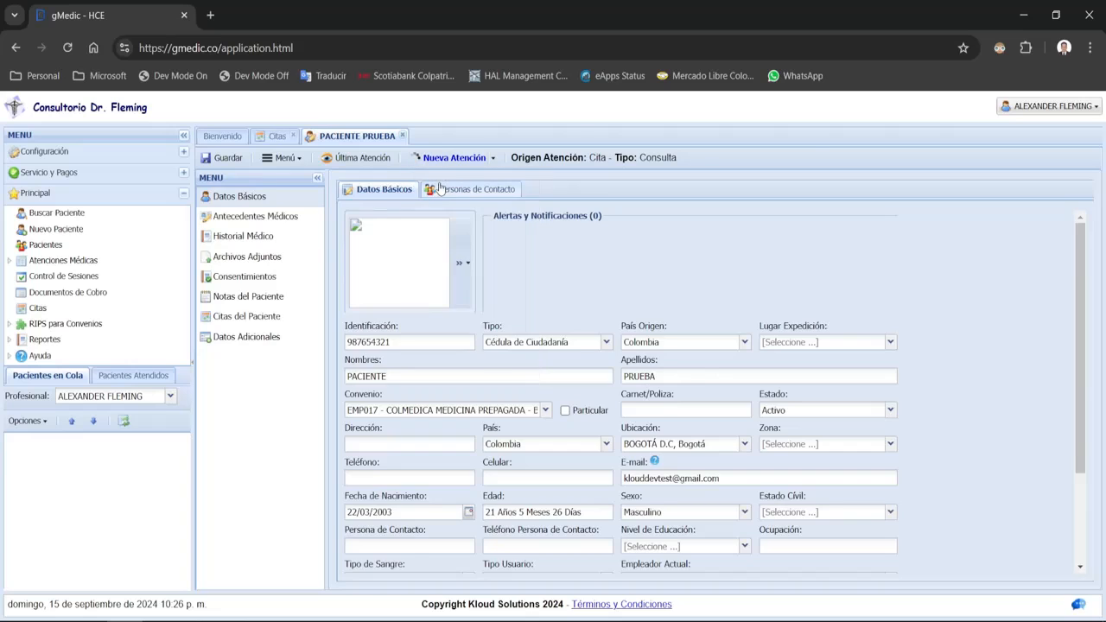
scroll(457, 259, down, 2)
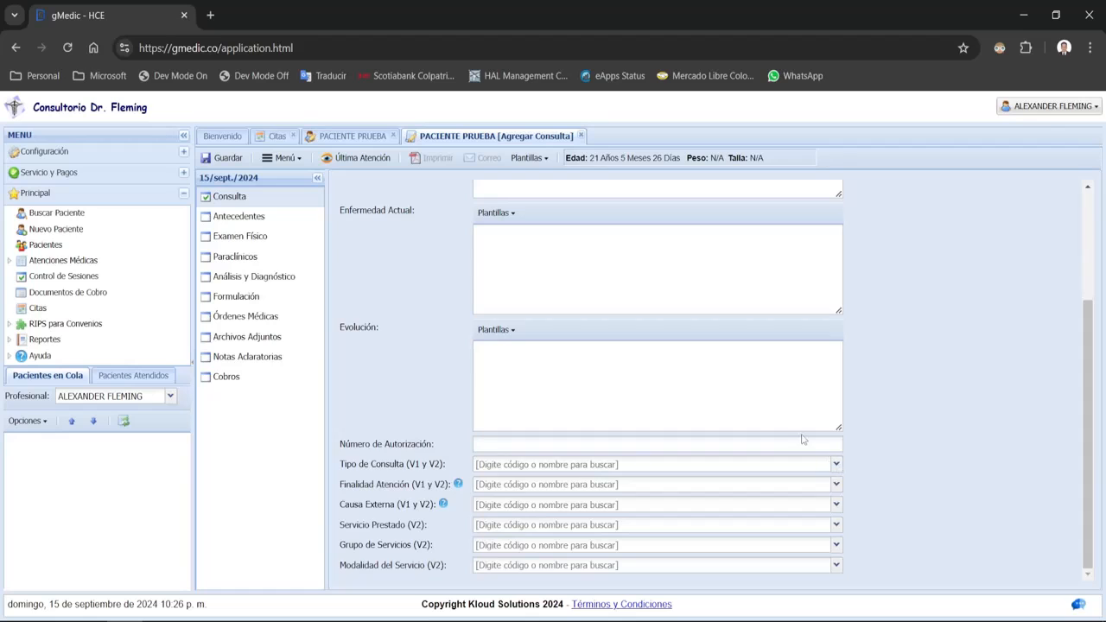
- Enter 'Prueba Consulta profesional solo' as the Motivo de Consulta
scroll(602, 316, up, 2)
text(xdxcvxcv)
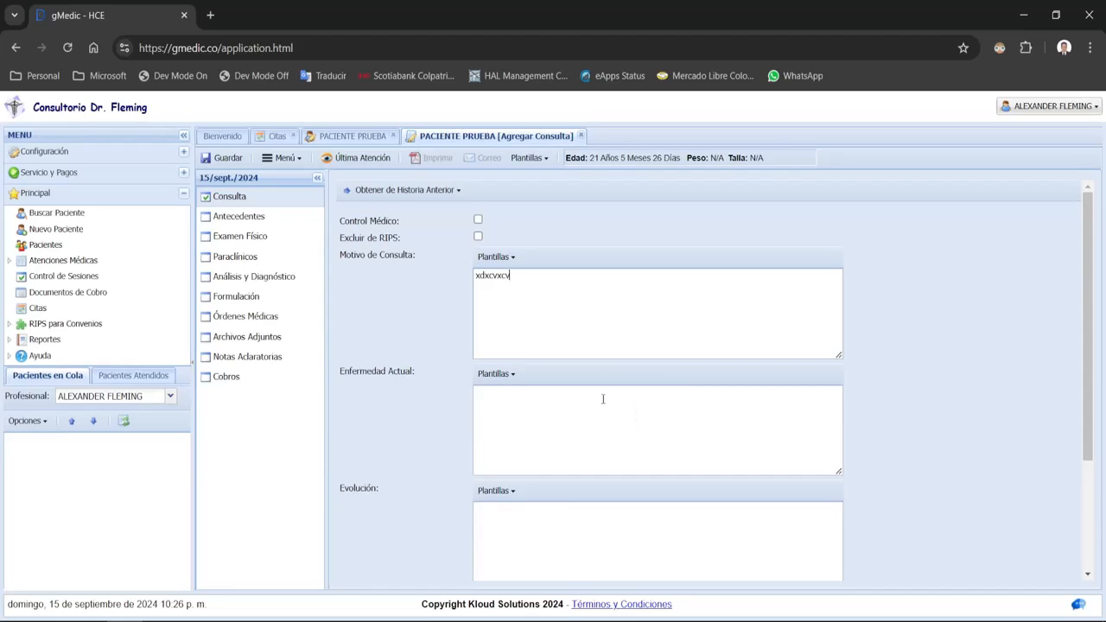
key(ctrl+a)
text(Prue)
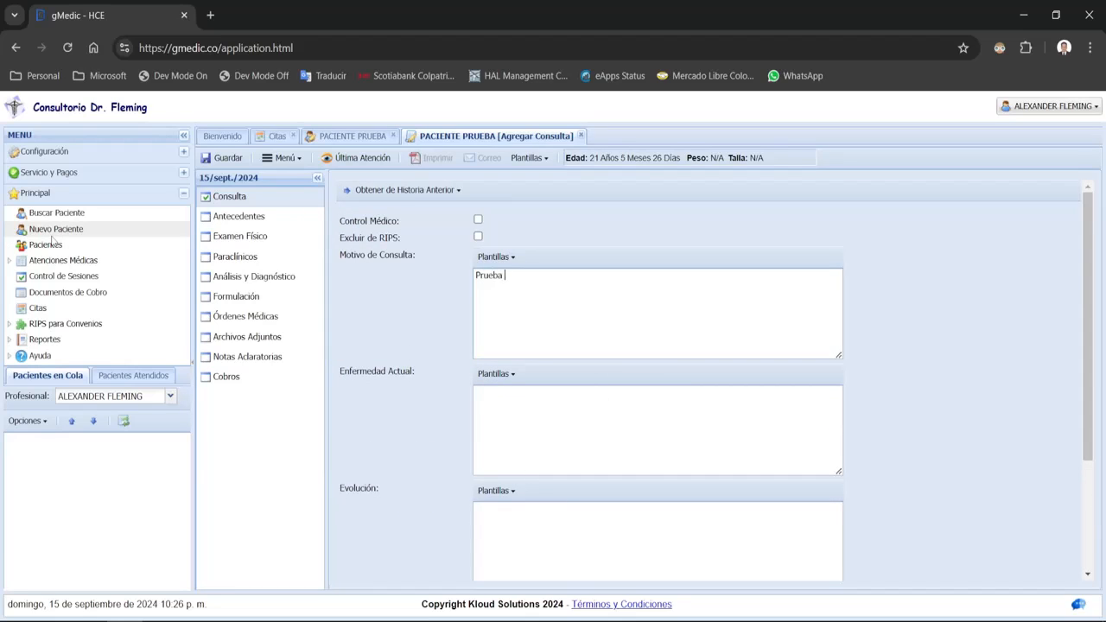
text(ba Consulta profesional solo)
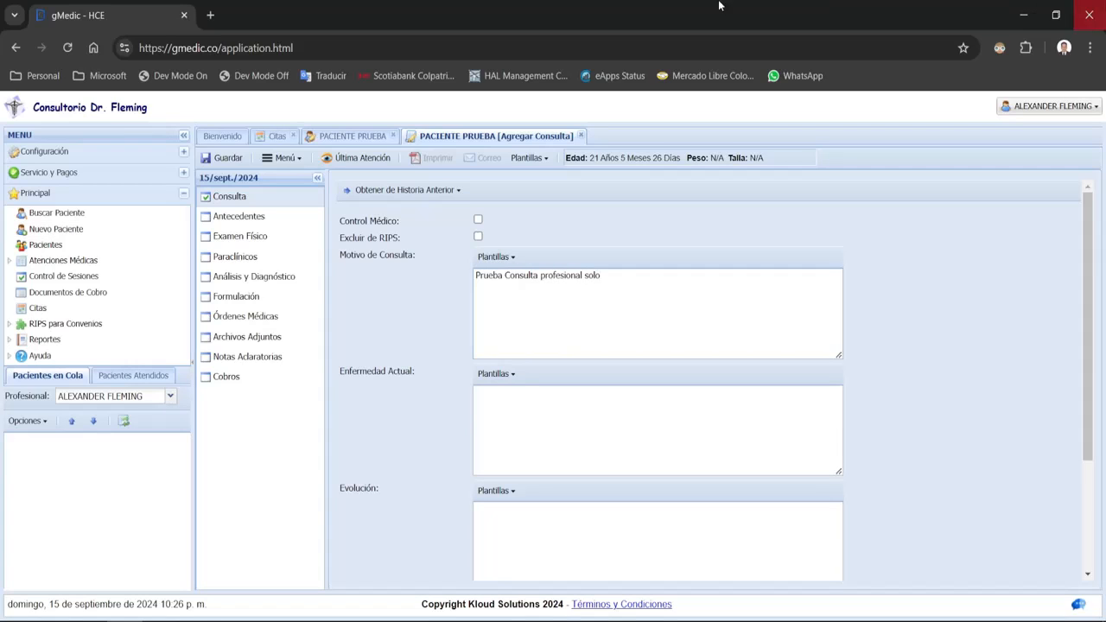
- Set Tipo de Consulta to 890283 pediatric first visit by searching 'pediatria'
scroll(599, 376, down, 3)
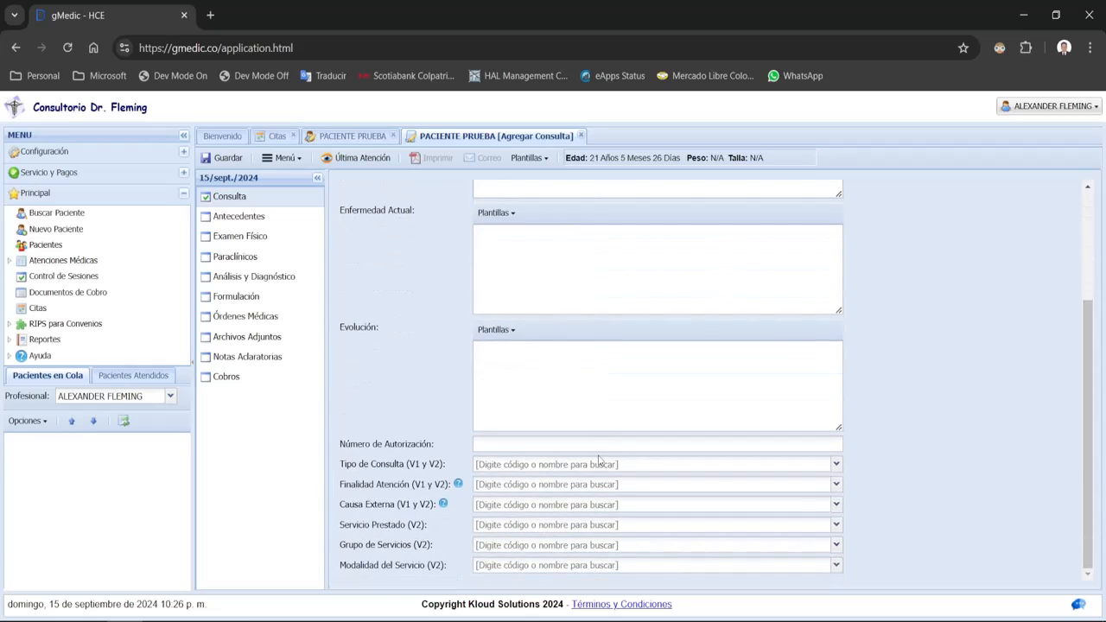
click(835, 465)
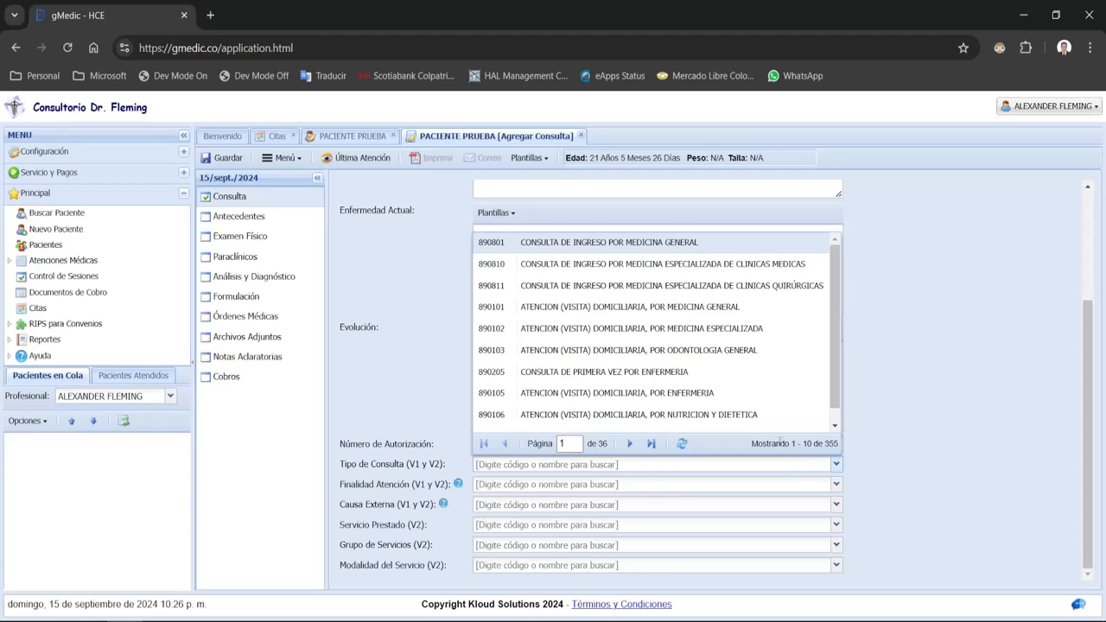
text(pediat)
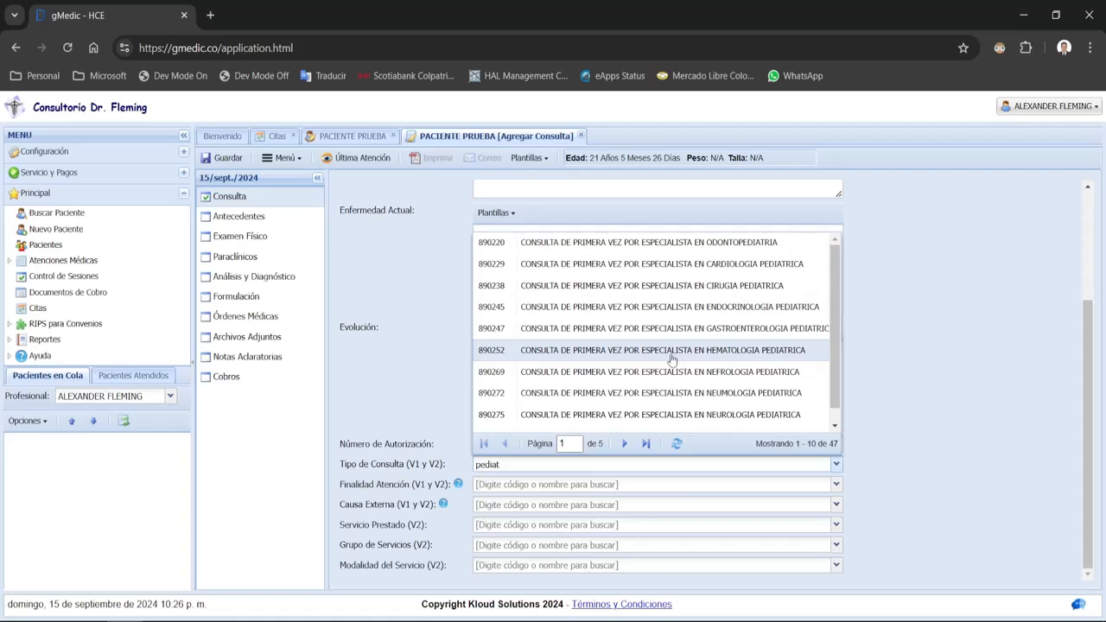
text(tria)
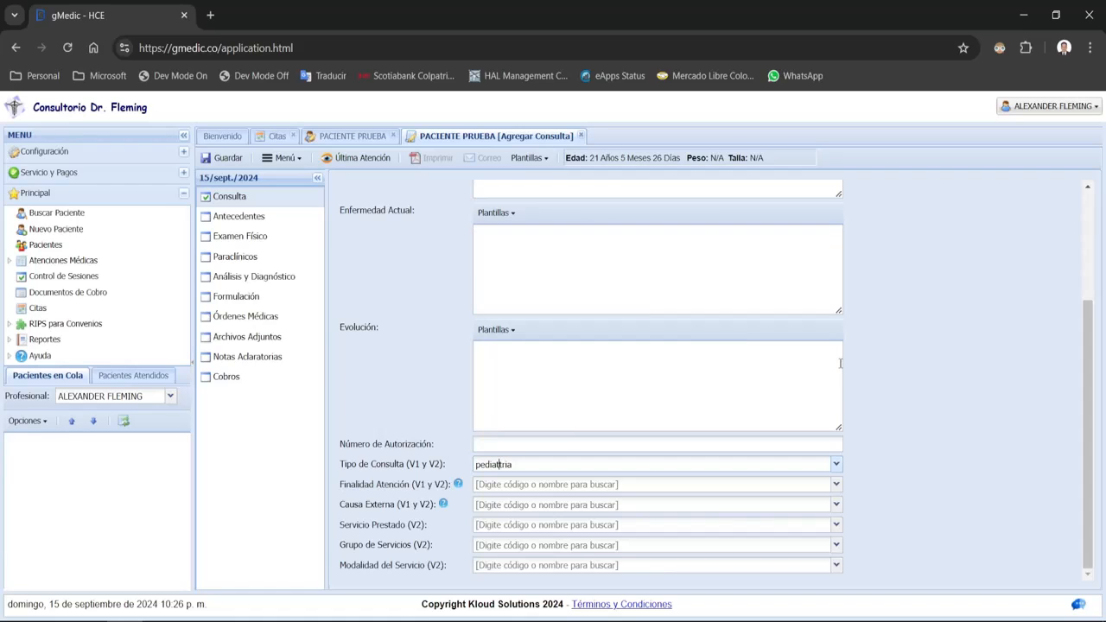
key(Delete)
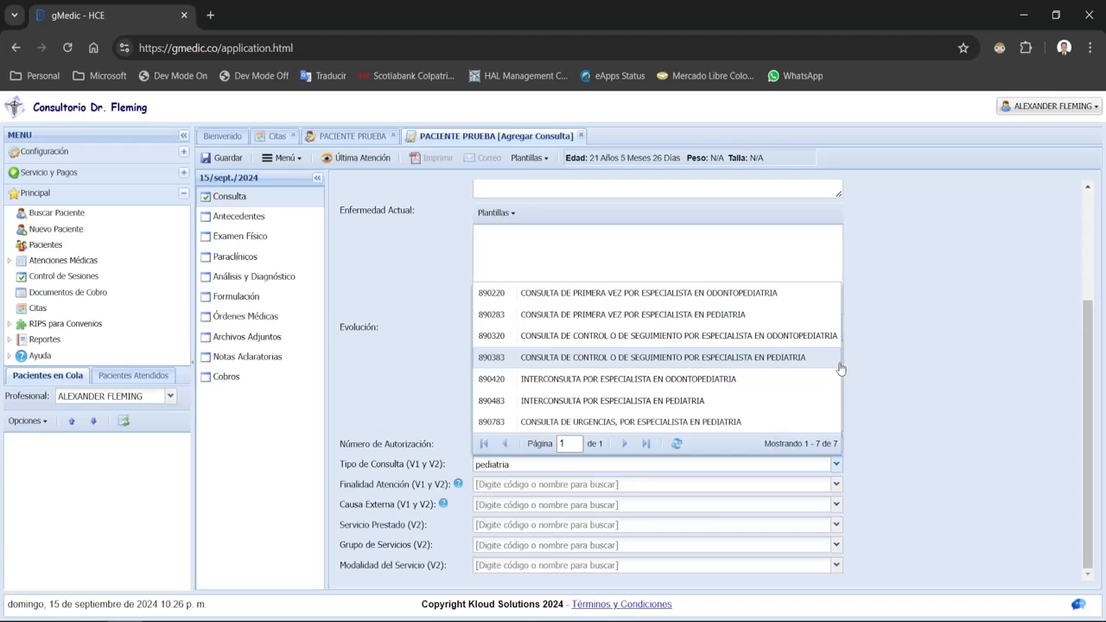
click(639, 314)
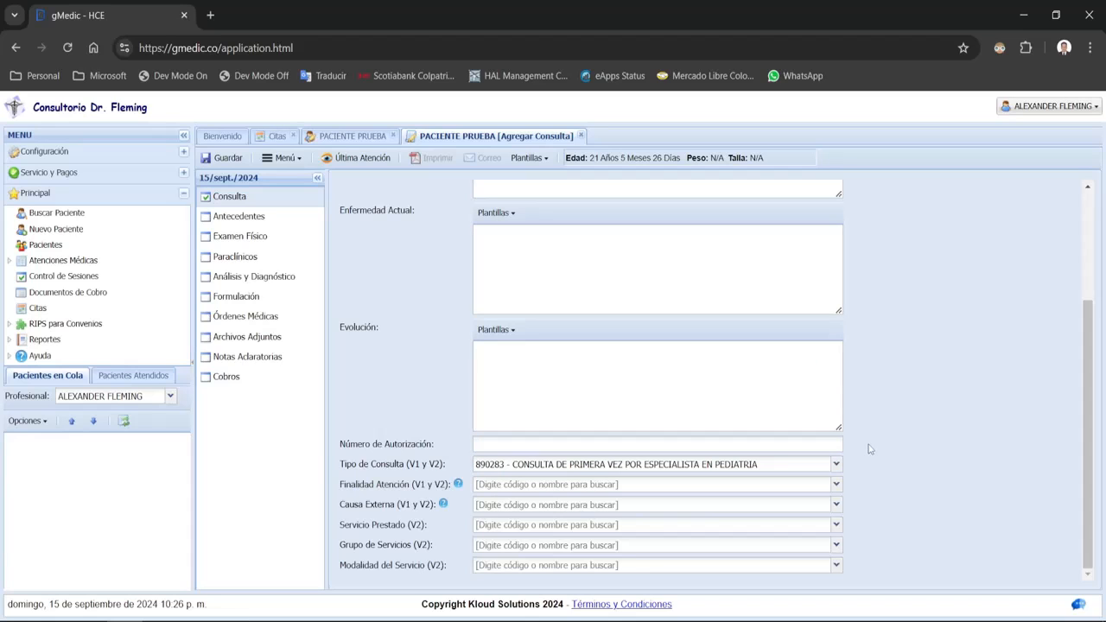
scroll(869, 449, up, 3)
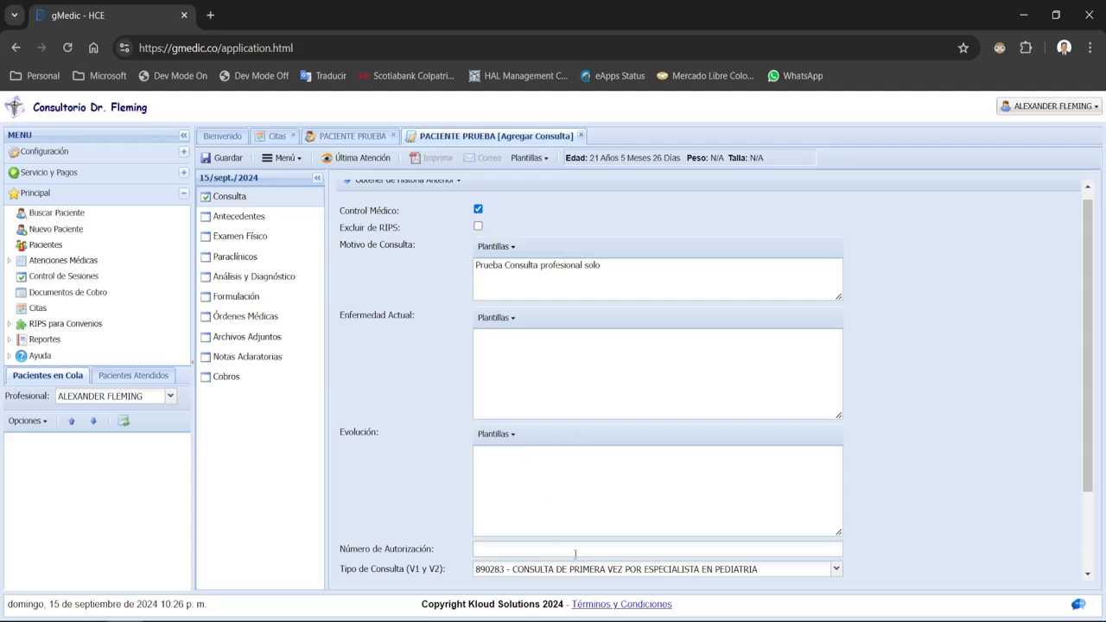
click(607, 572)
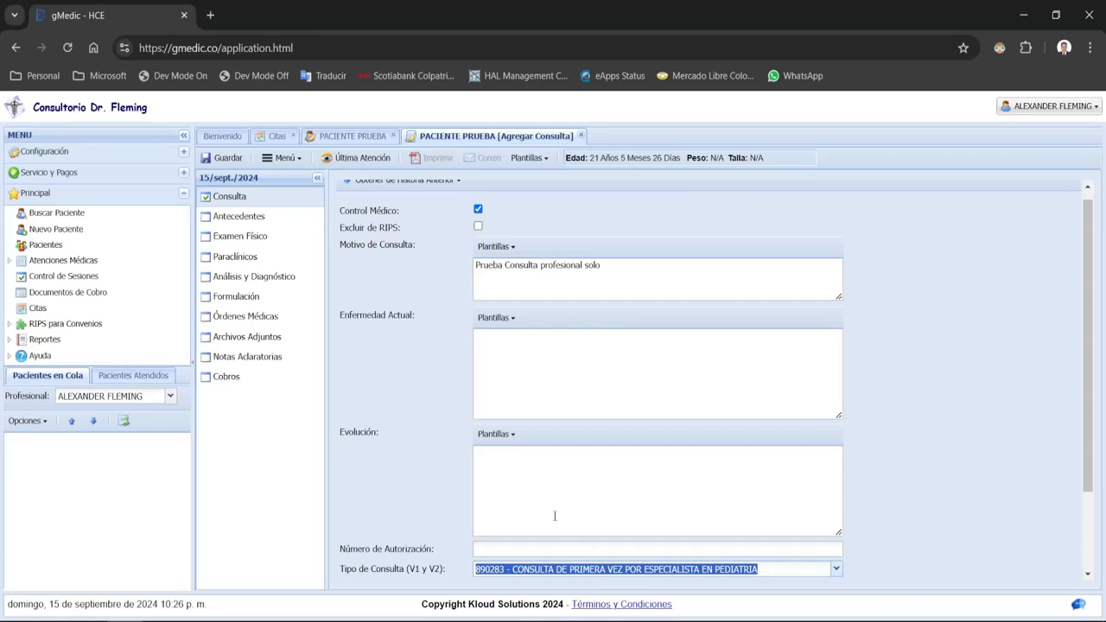
- Open the general gMedic configuration settings under the configuration menu
click(47, 153)
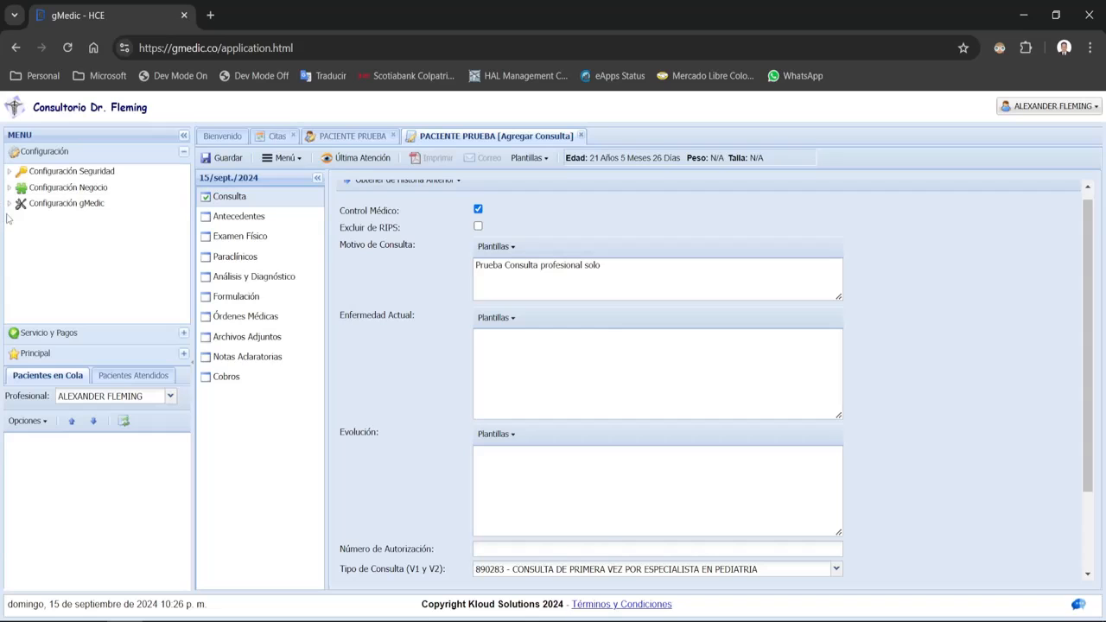
click(10, 204)
click(54, 221)
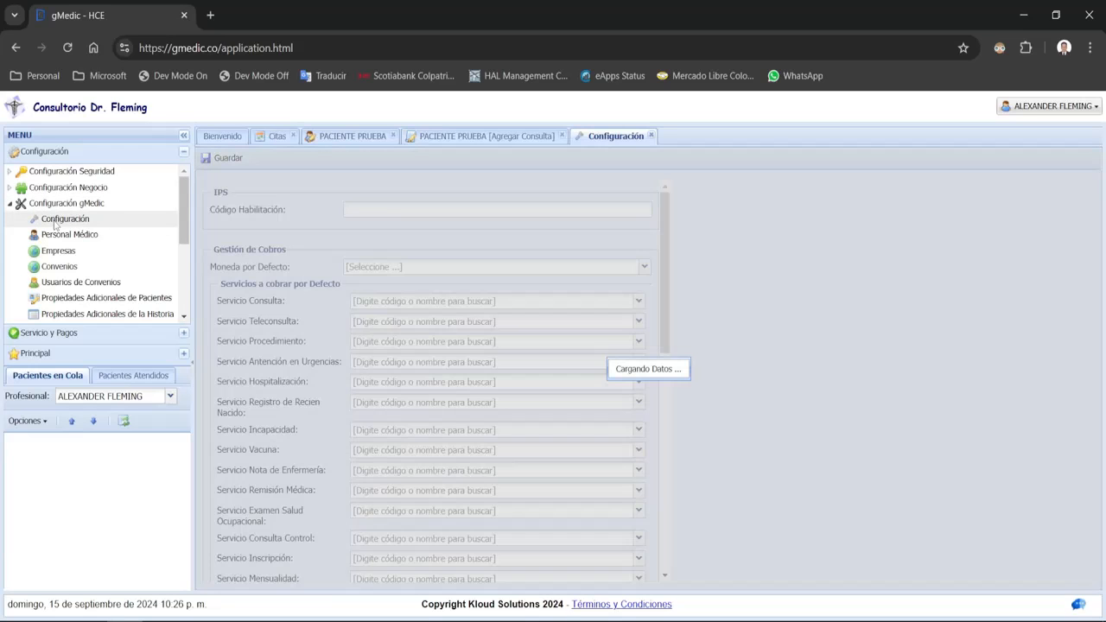
scroll(480, 439, down, 5)
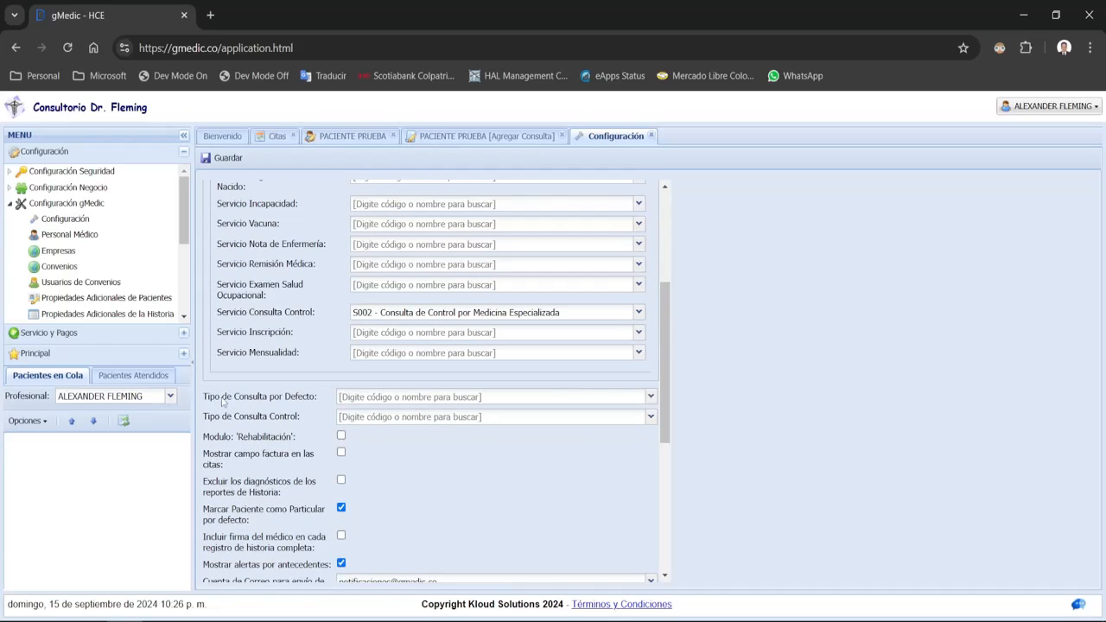
drag(223, 400, 316, 400)
drag(234, 416, 276, 422)
- Set default consultation type 890283 and control type 890383 (pediatric), then save and close
click(393, 393)
text(pediatria)
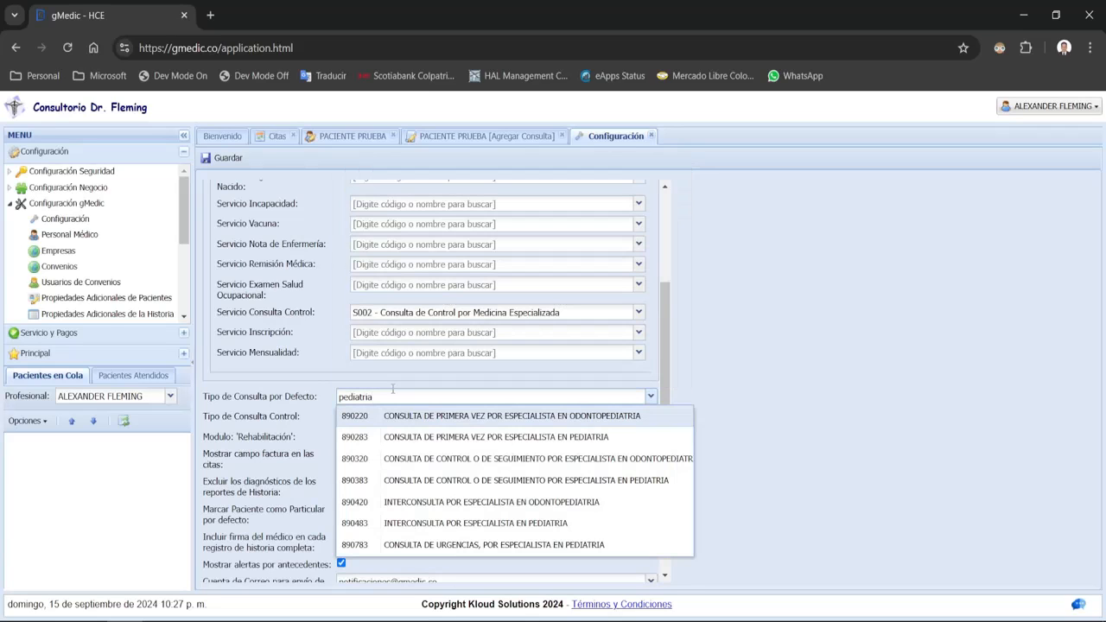
click(479, 439)
click(445, 417)
text(p)
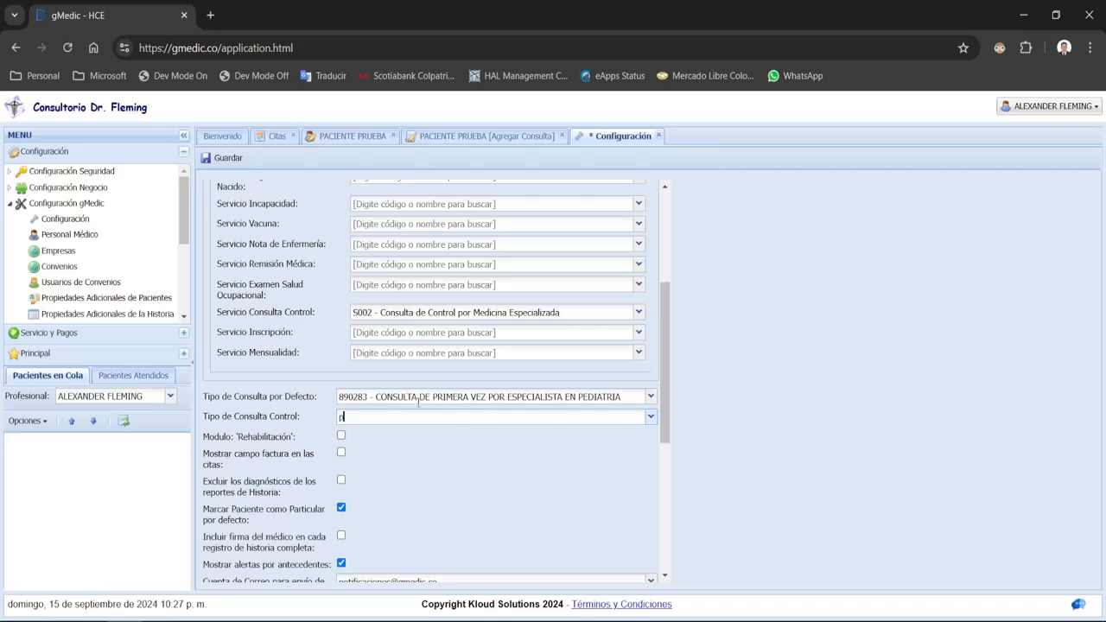
text(ediatria)
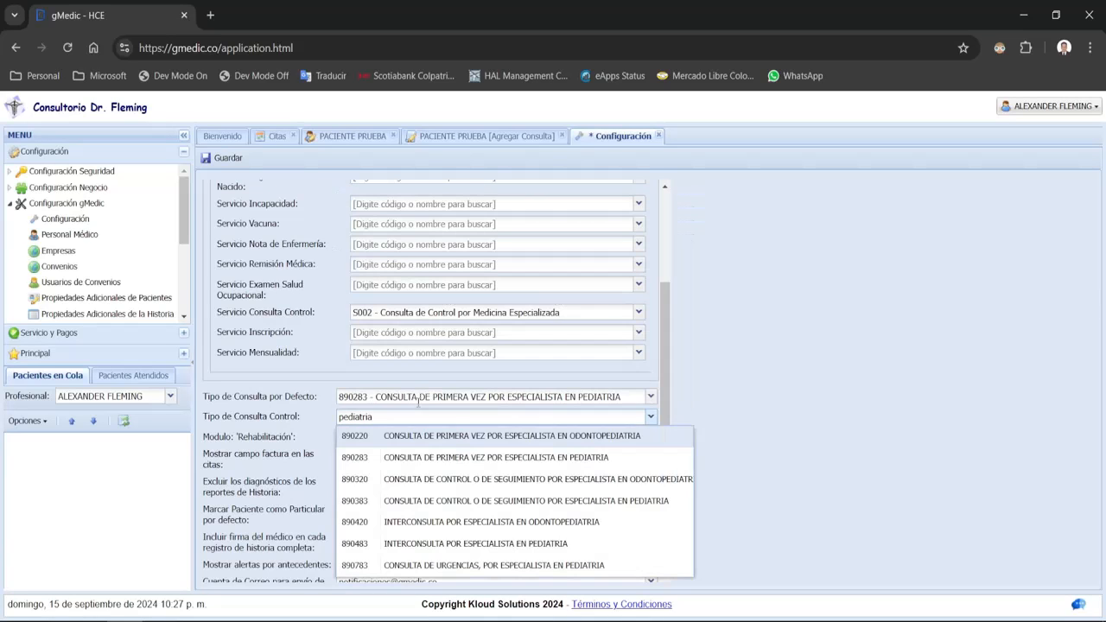
click(489, 501)
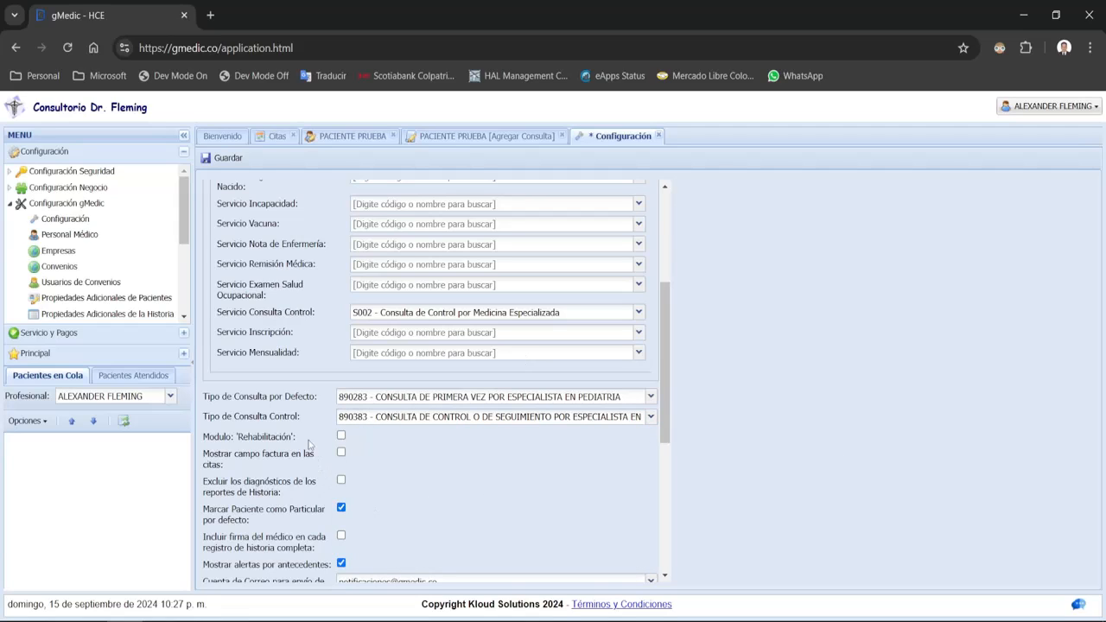
click(407, 397)
key(Tab)
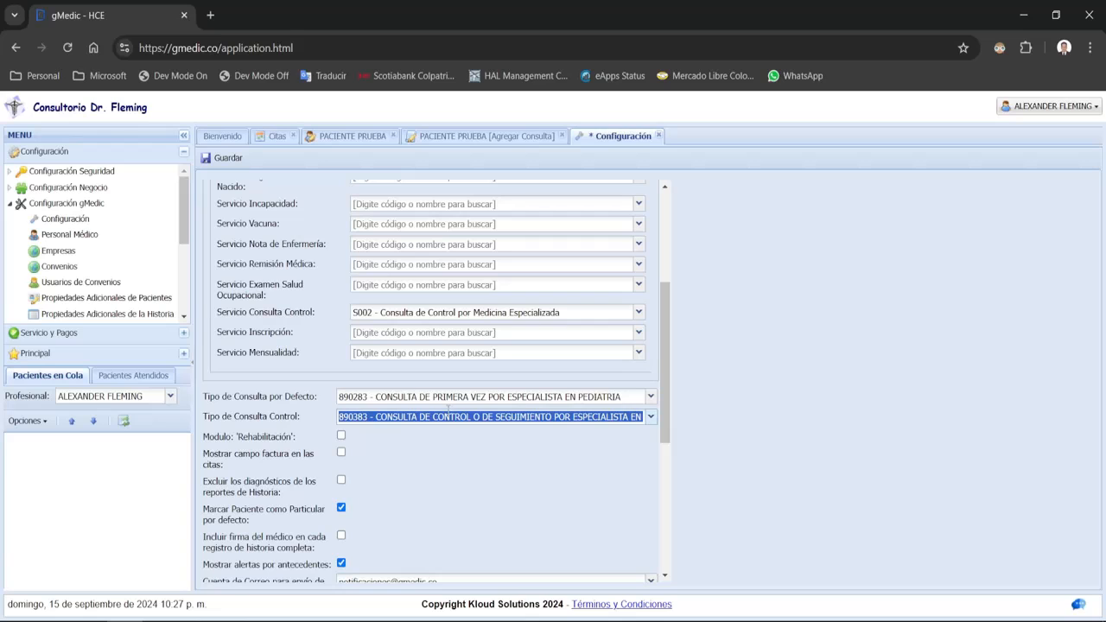
key(shift+Tab)
key(Tab)
click(223, 157)
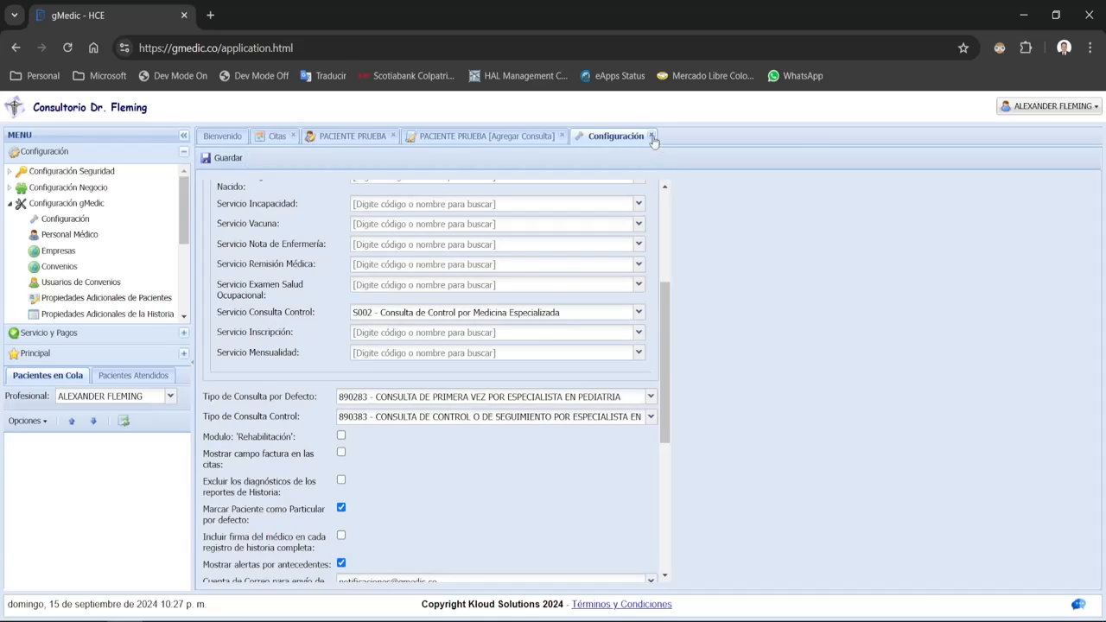
click(652, 136)
- Mark the new consultation as a Control Médico
click(478, 210)
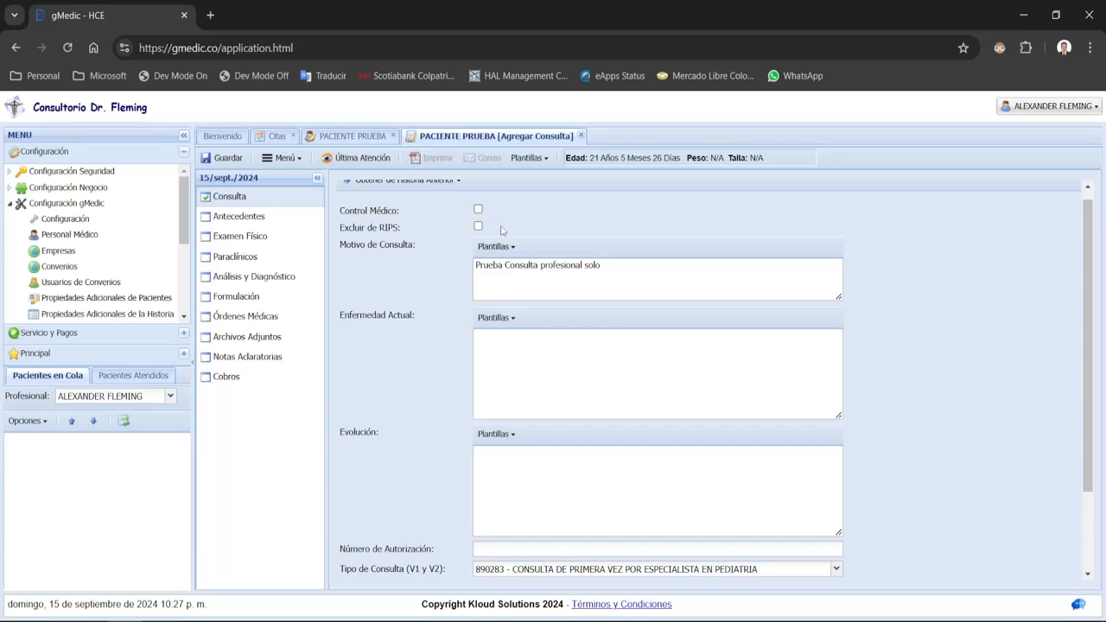
click(479, 211)
click(478, 210)
drag(346, 217, 399, 223)
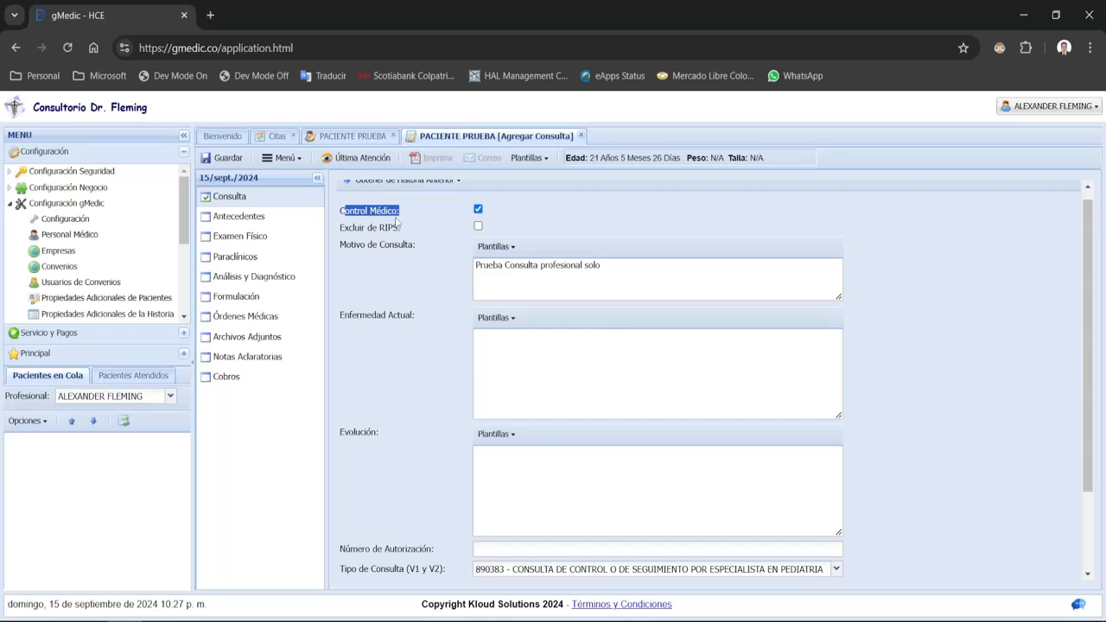
click(479, 213)
click(492, 569)
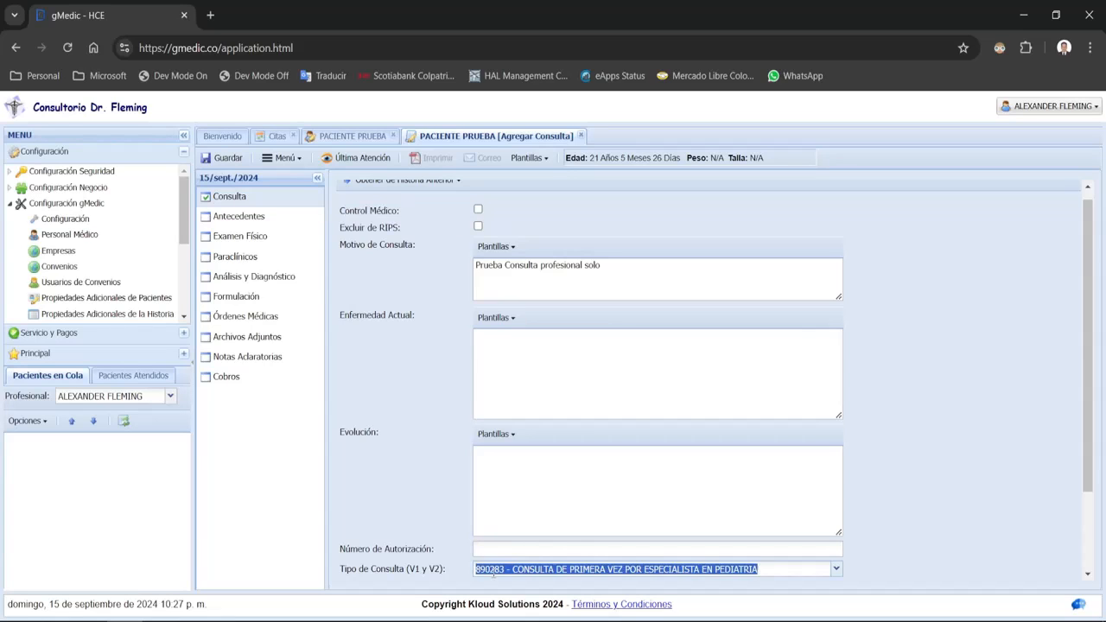
click(477, 212)
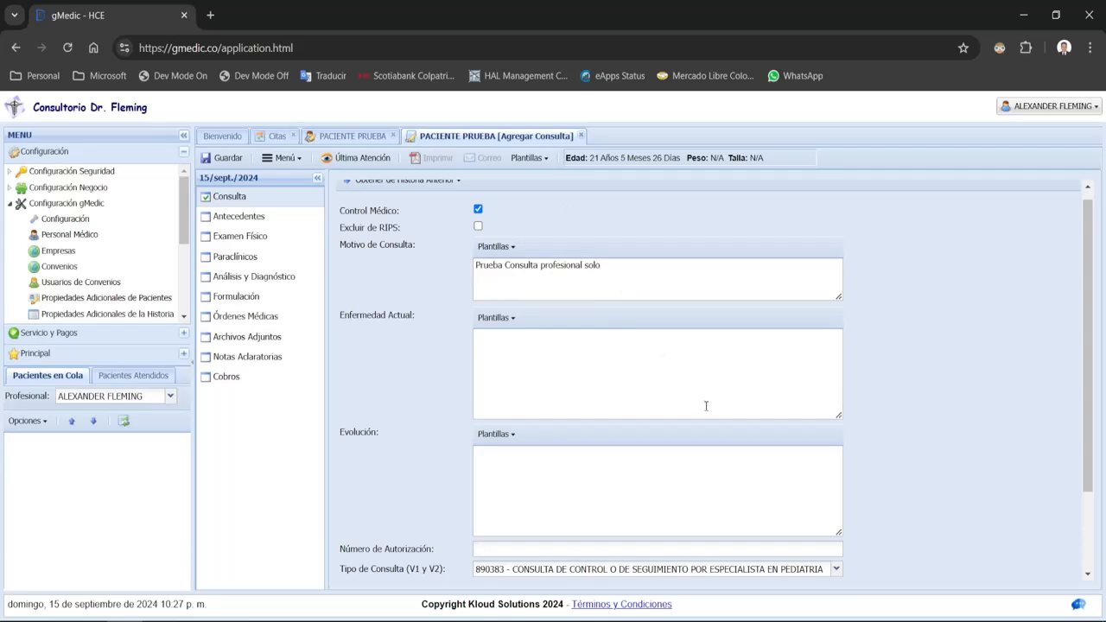
- Set Finalidad Atención to OTRA, leaving the external cause empty
scroll(703, 425, down, 3)
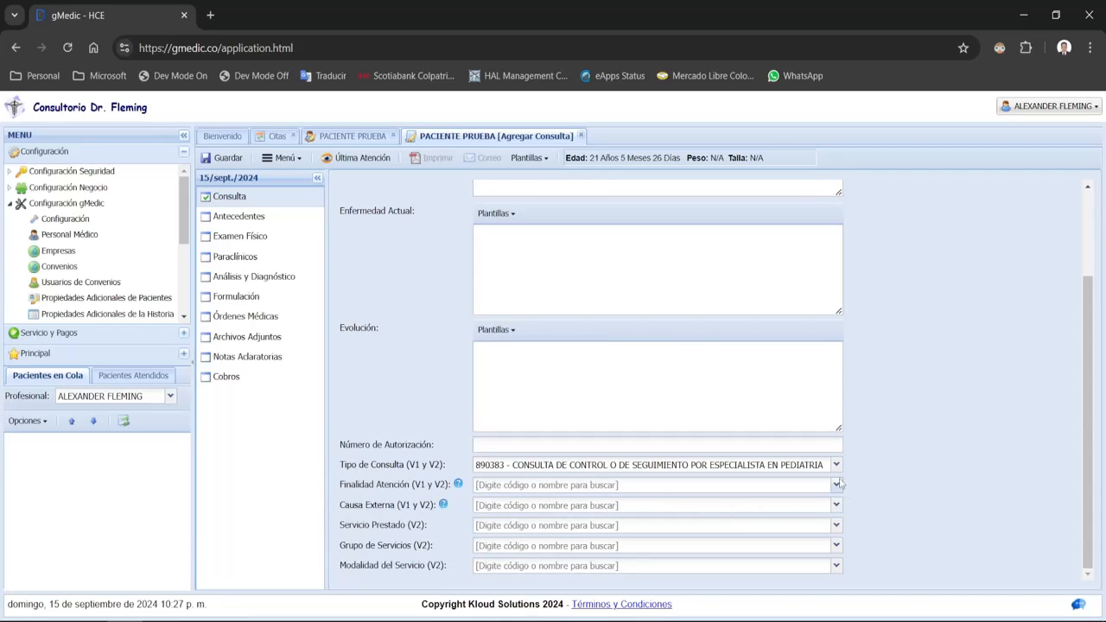
click(837, 491)
scroll(770, 445, down, 10)
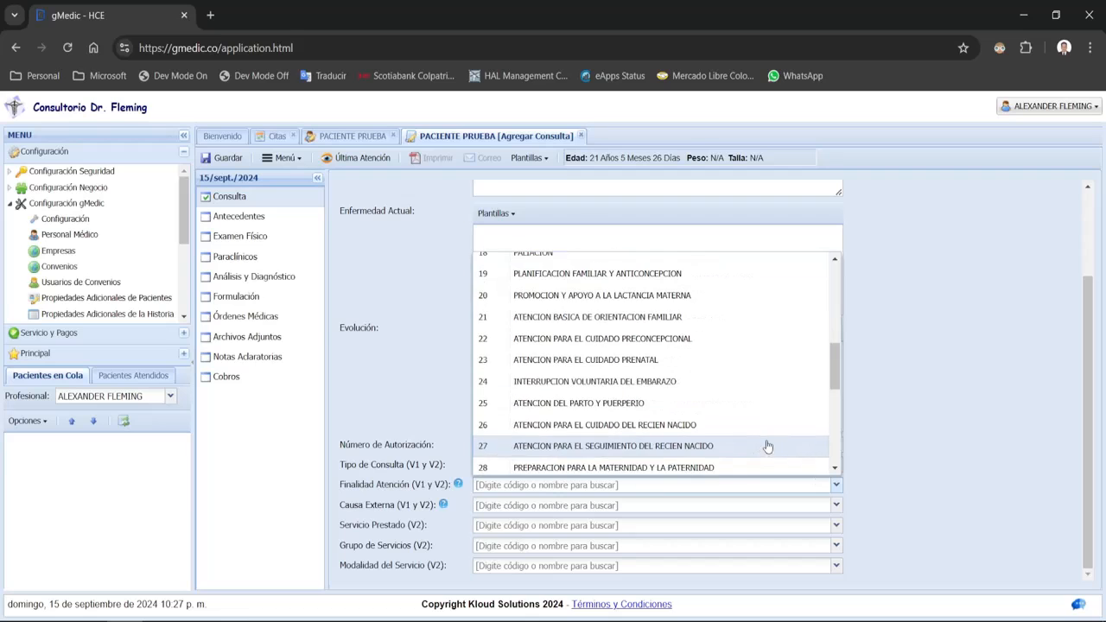
click(702, 472)
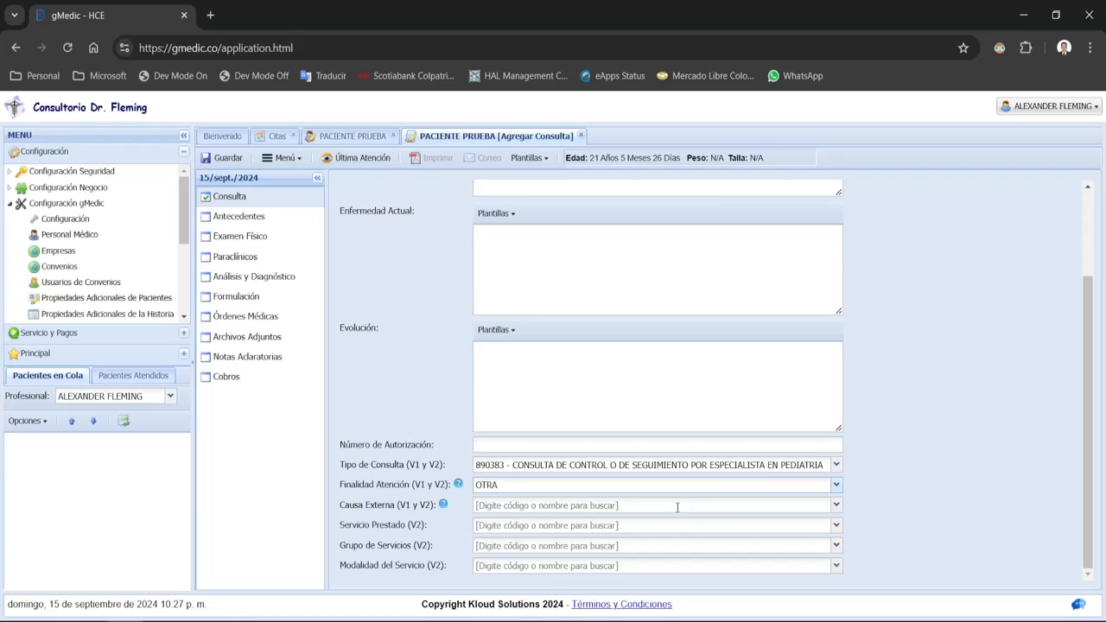
click(836, 505)
click(907, 491)
click(806, 527)
- Set Servicio Prestado to PEDIATRIA and save the control consultation
text(pedi)
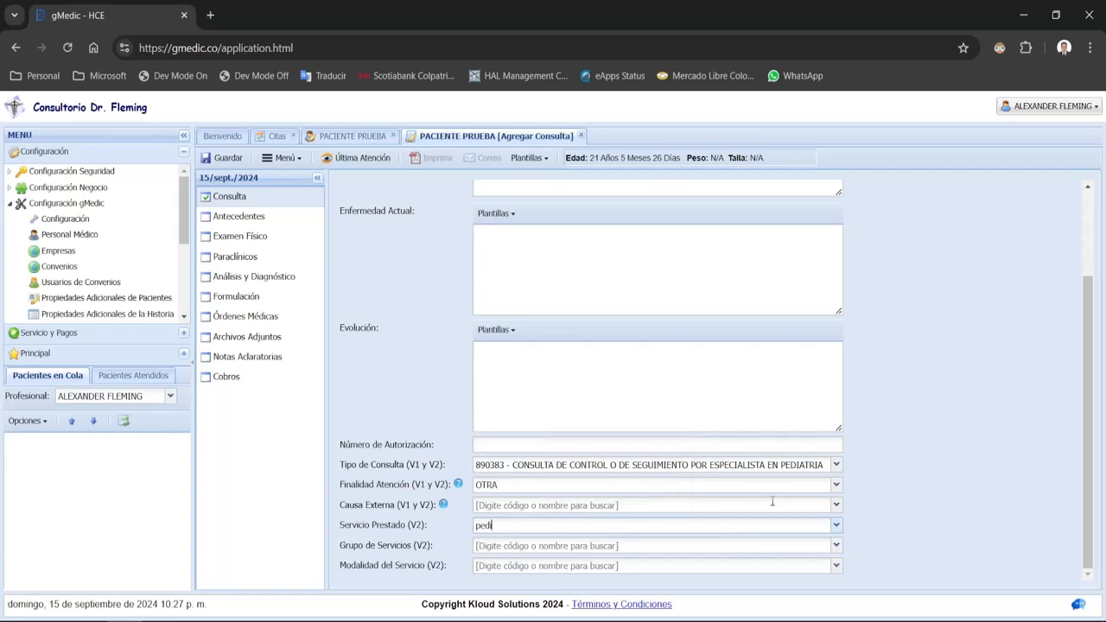
text(a)
click(765, 456)
click(287, 380)
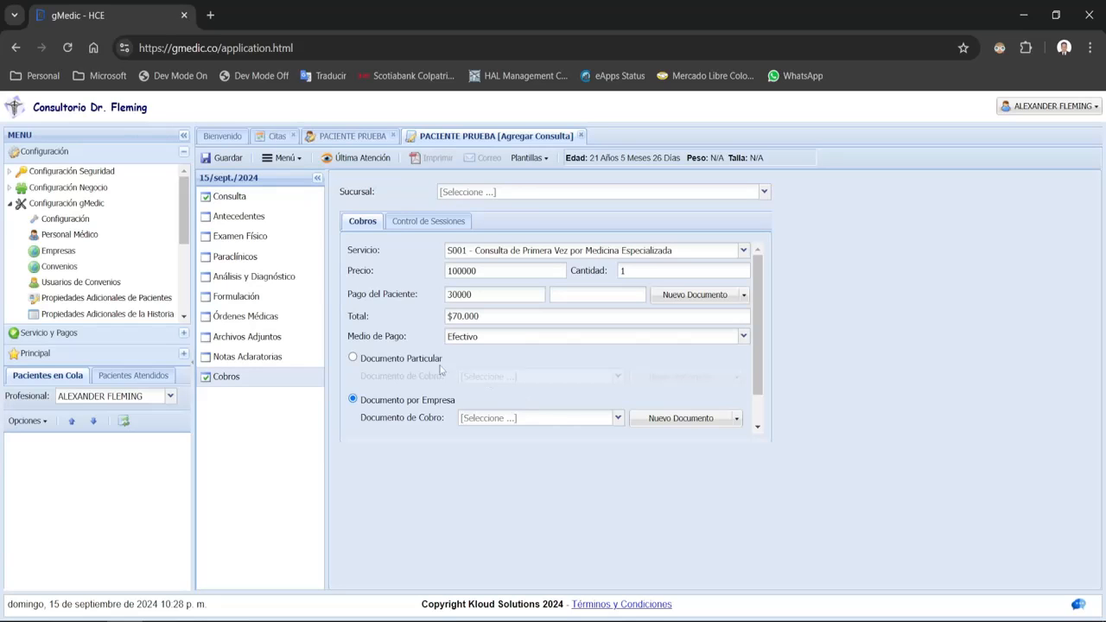
click(226, 159)
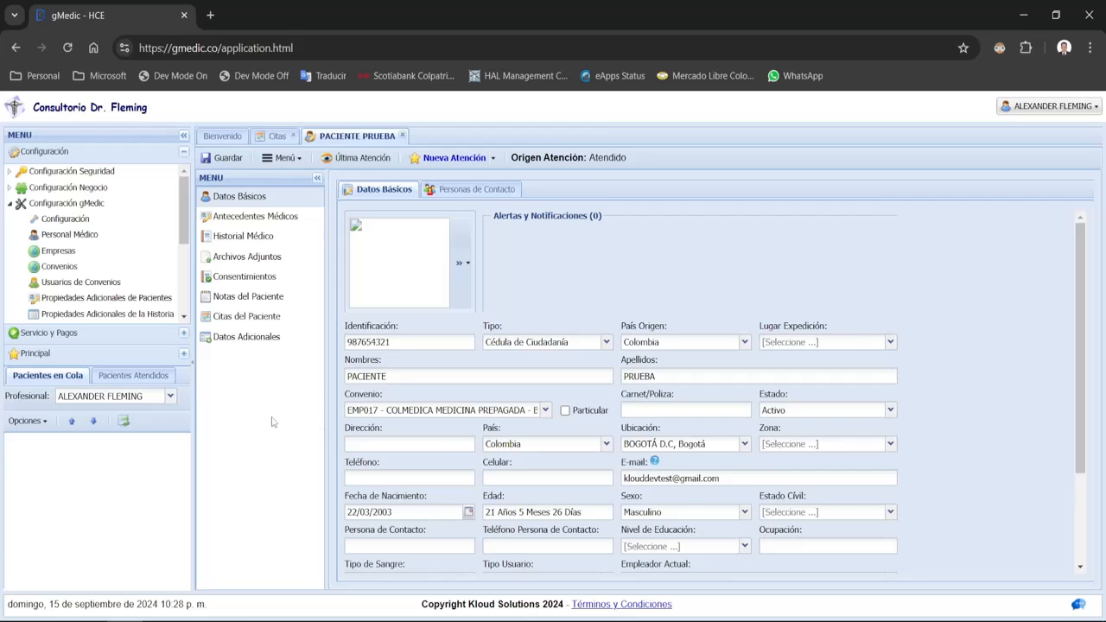
- Open the Atenciones Médicas list and scroll the grid right to the charge-document column
click(92, 355)
click(78, 261)
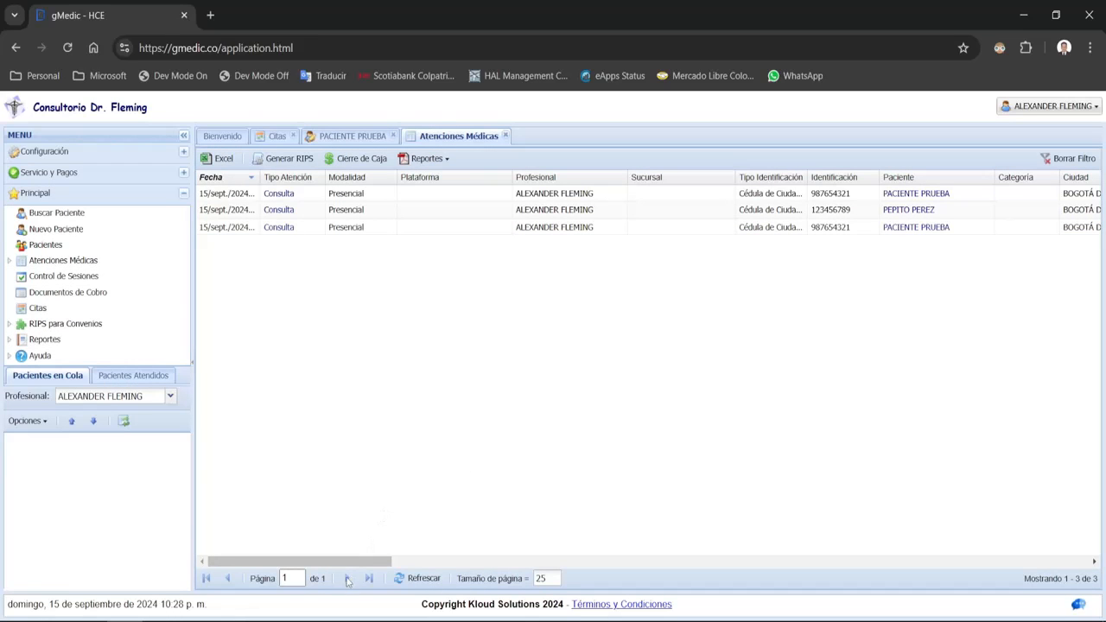
drag(347, 561, 327, 573)
drag(846, 229, 865, 229)
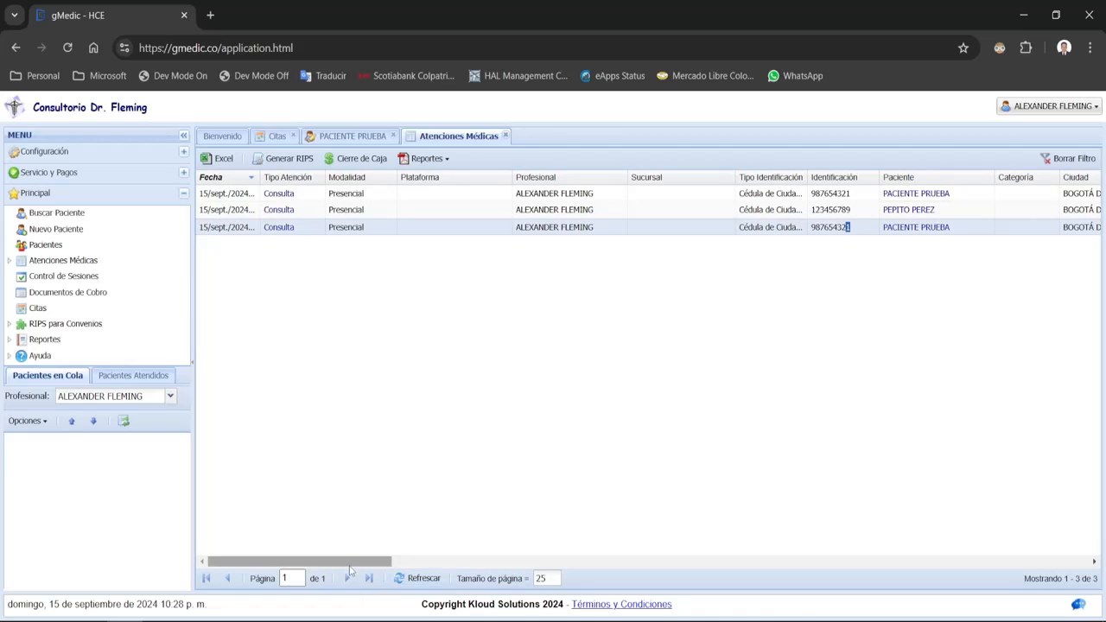
drag(355, 564, 825, 562)
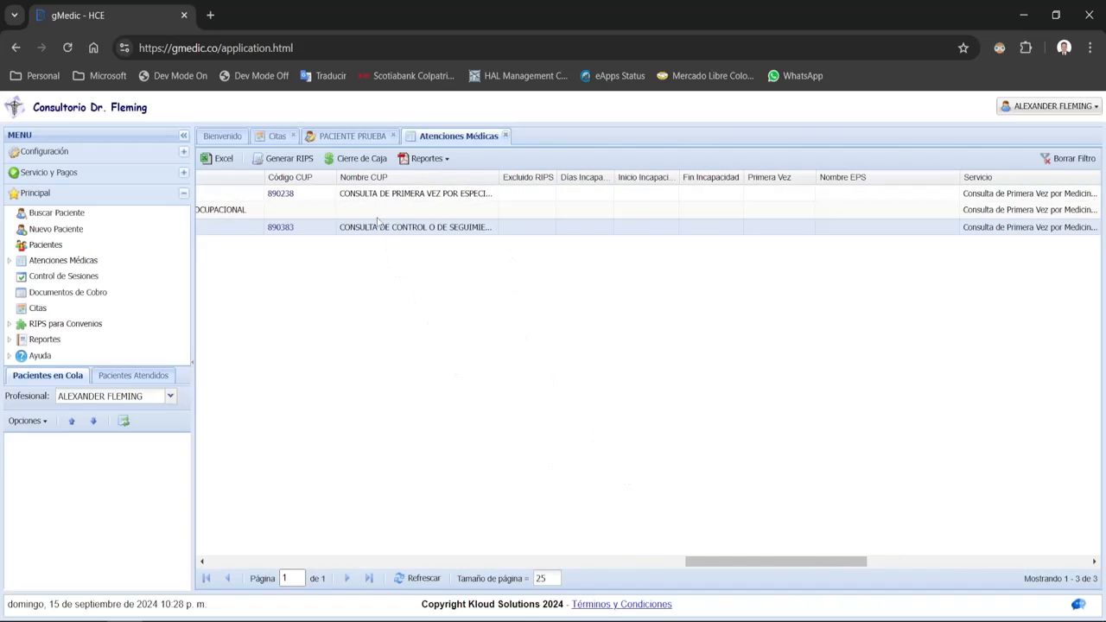
drag(380, 193, 448, 195)
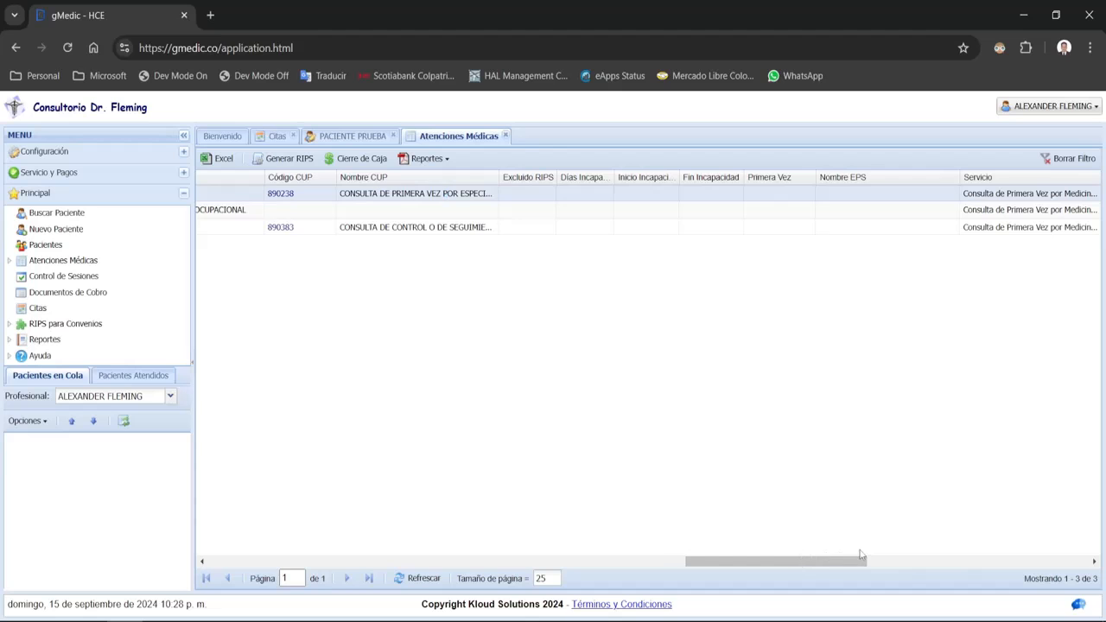
drag(837, 564, 967, 563)
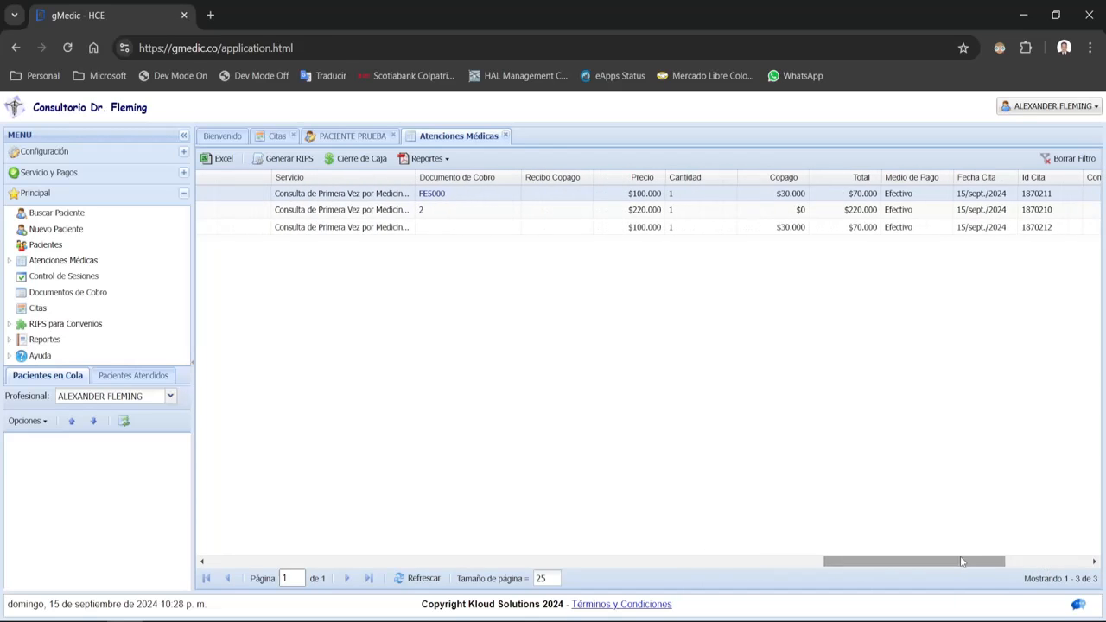
- Inspect charge document FE5000 without saving and check the third consultation's price
click(436, 193)
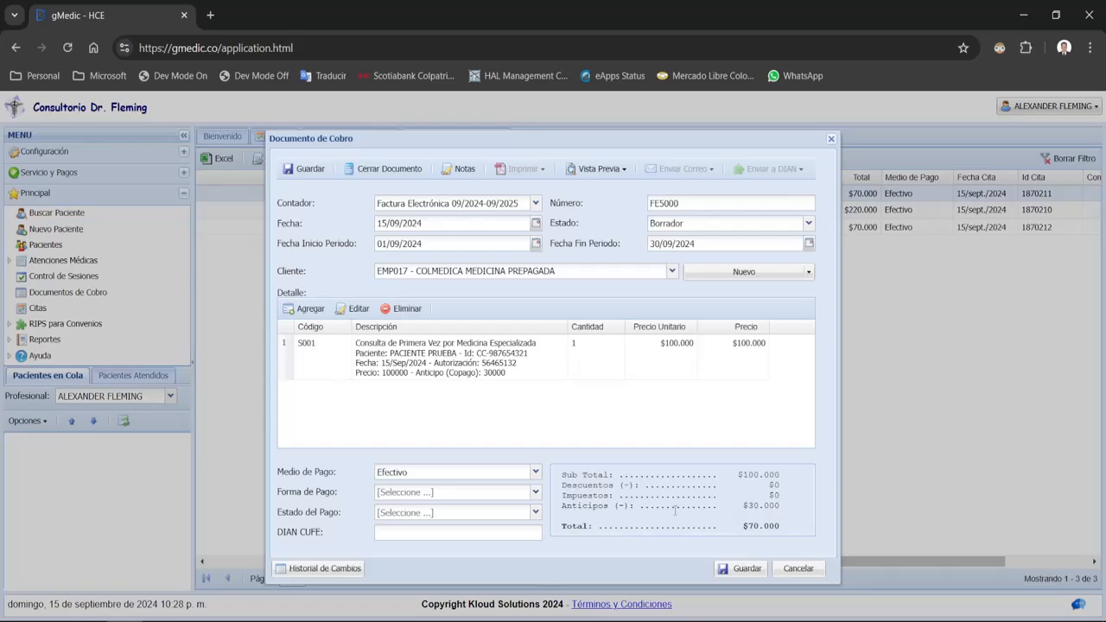
click(798, 569)
click(389, 234)
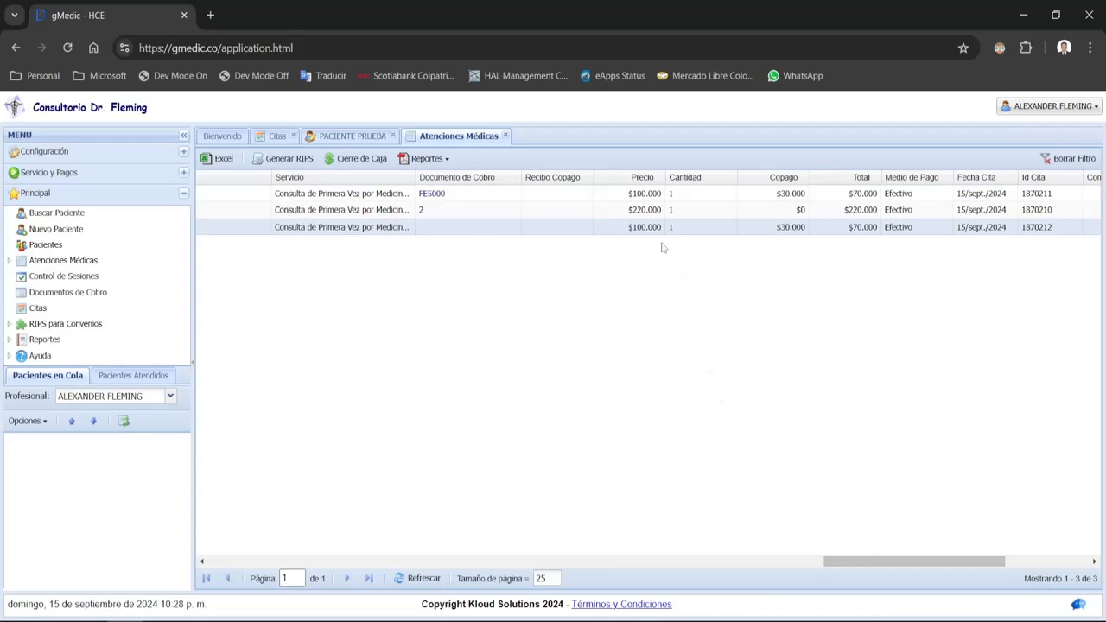
drag(633, 197, 653, 231)
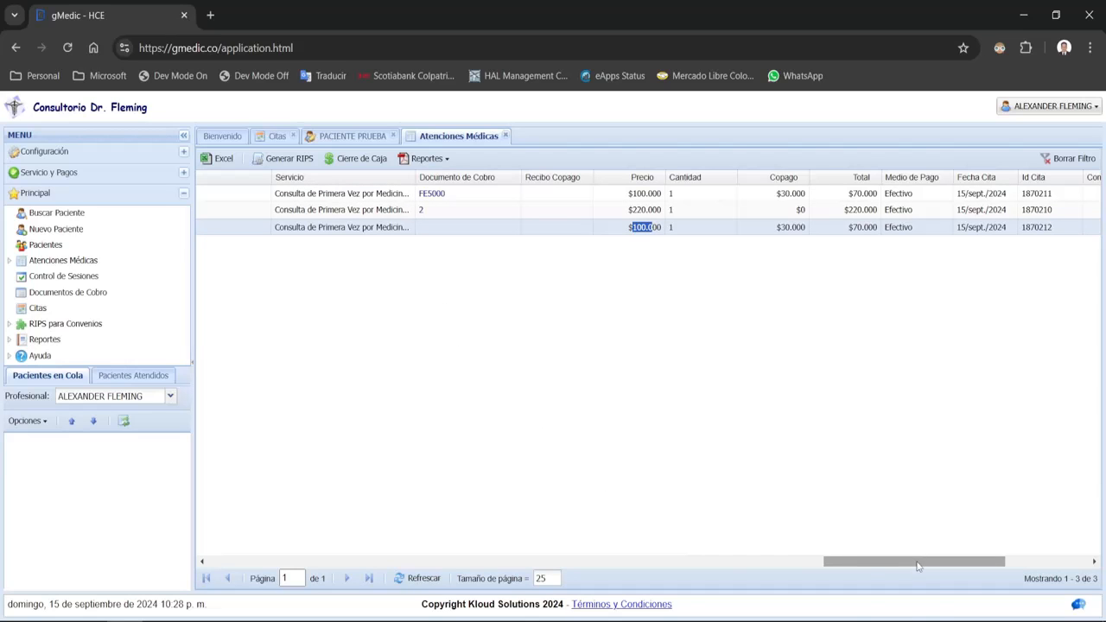
drag(917, 563, 235, 619)
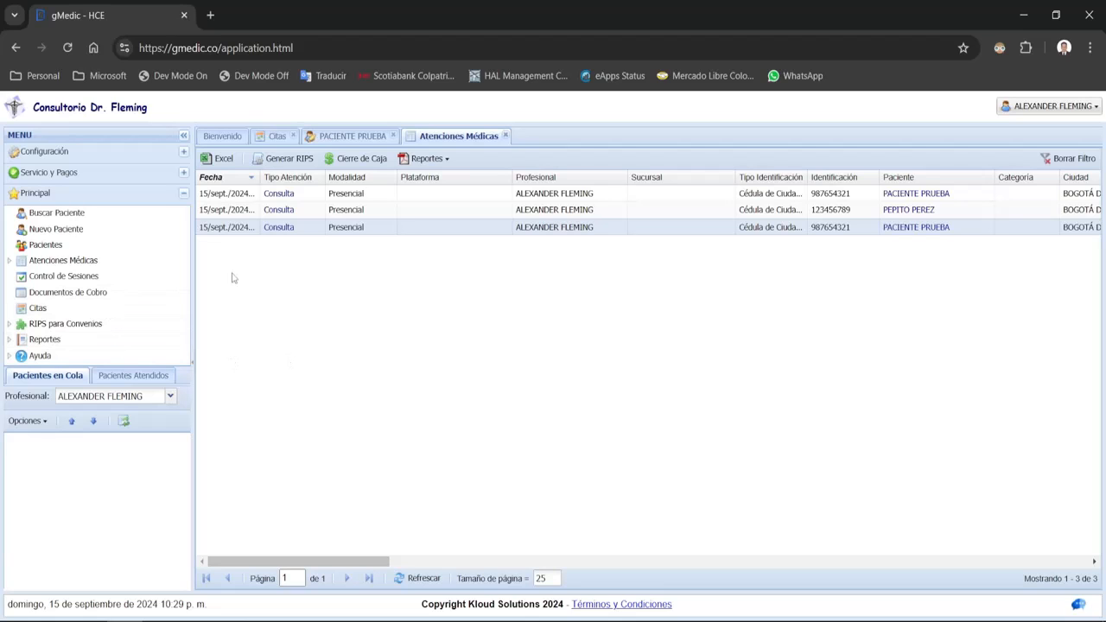
- Link the third consultation to FE5000 - septiembre, review its RIPS fields, and save
click(281, 230)
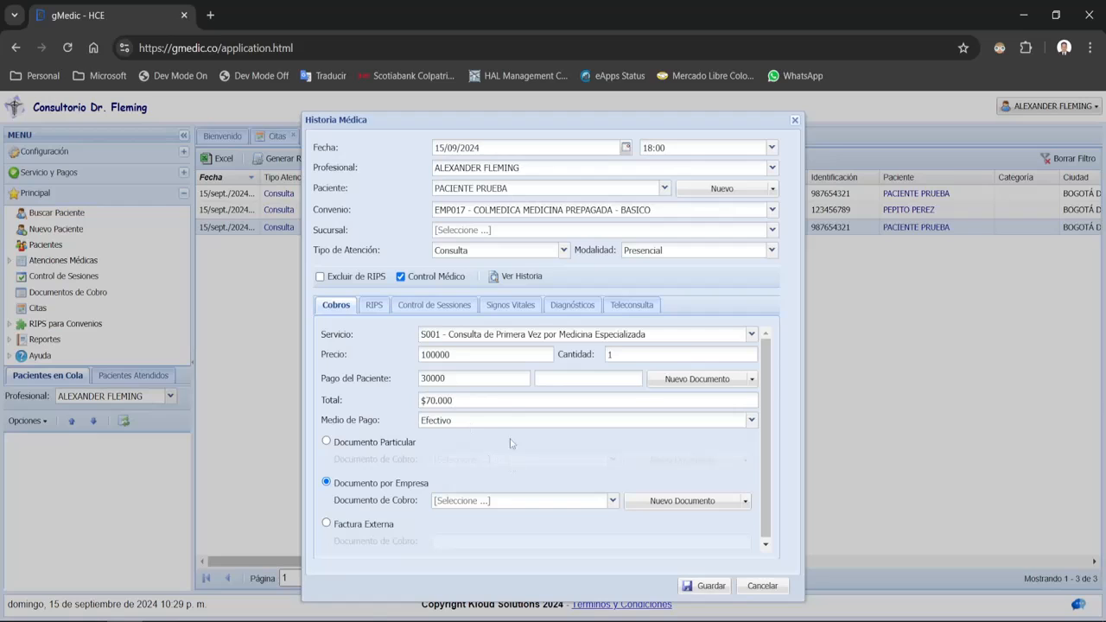
click(475, 190)
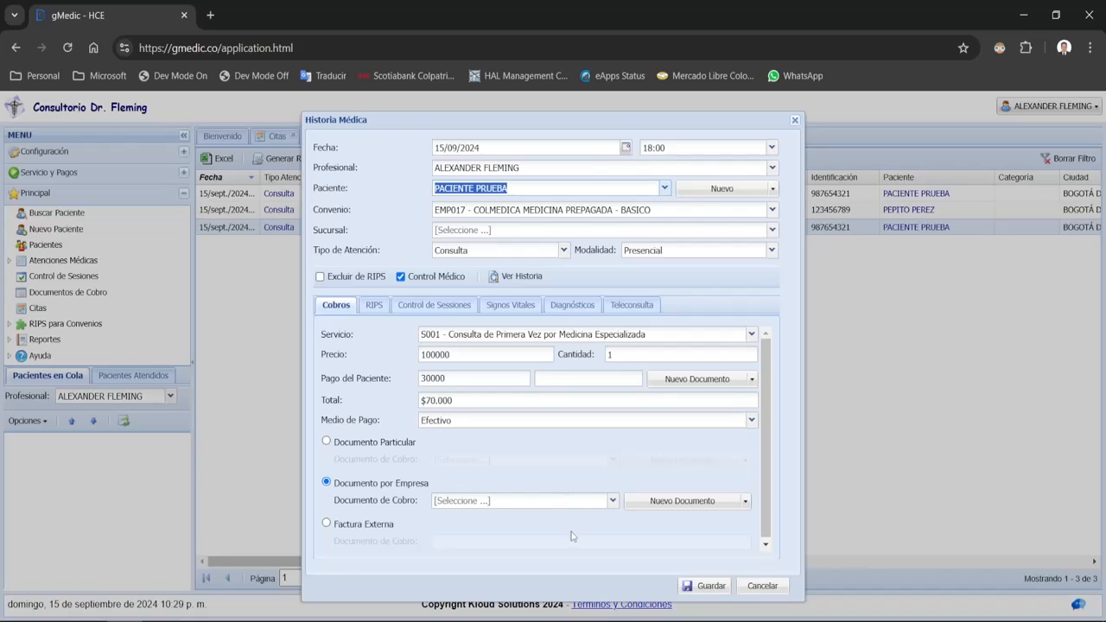
click(521, 211)
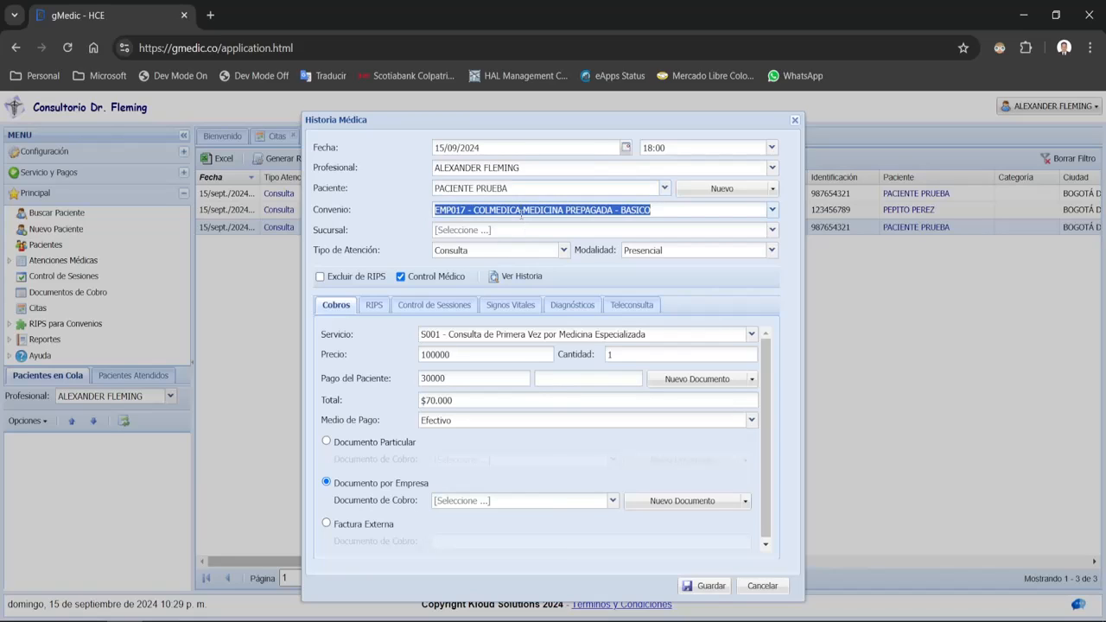
click(612, 501)
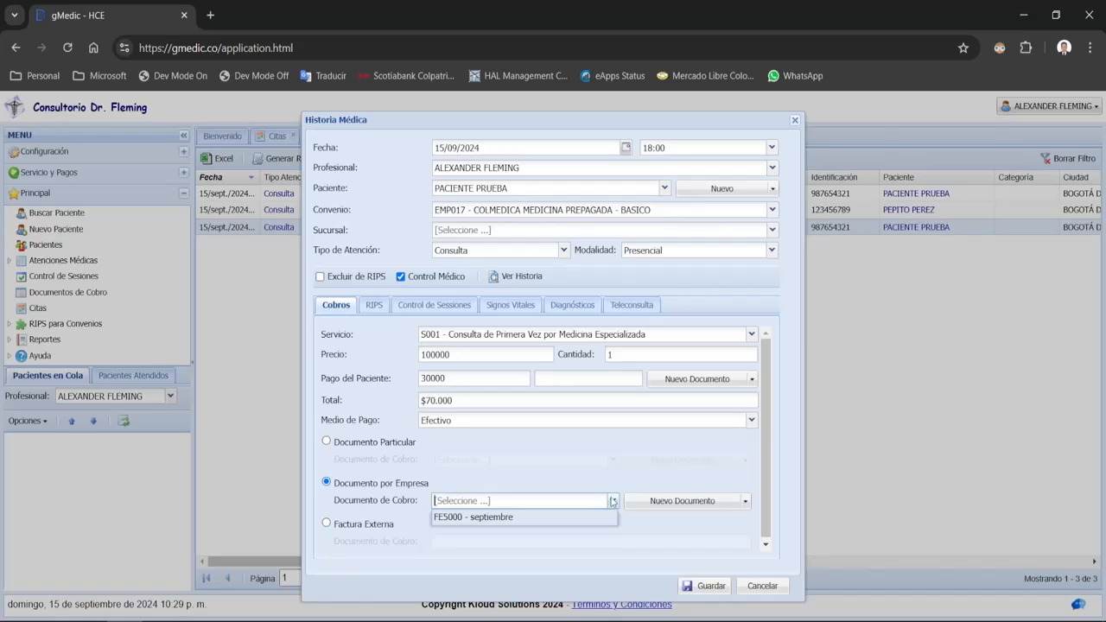
click(520, 519)
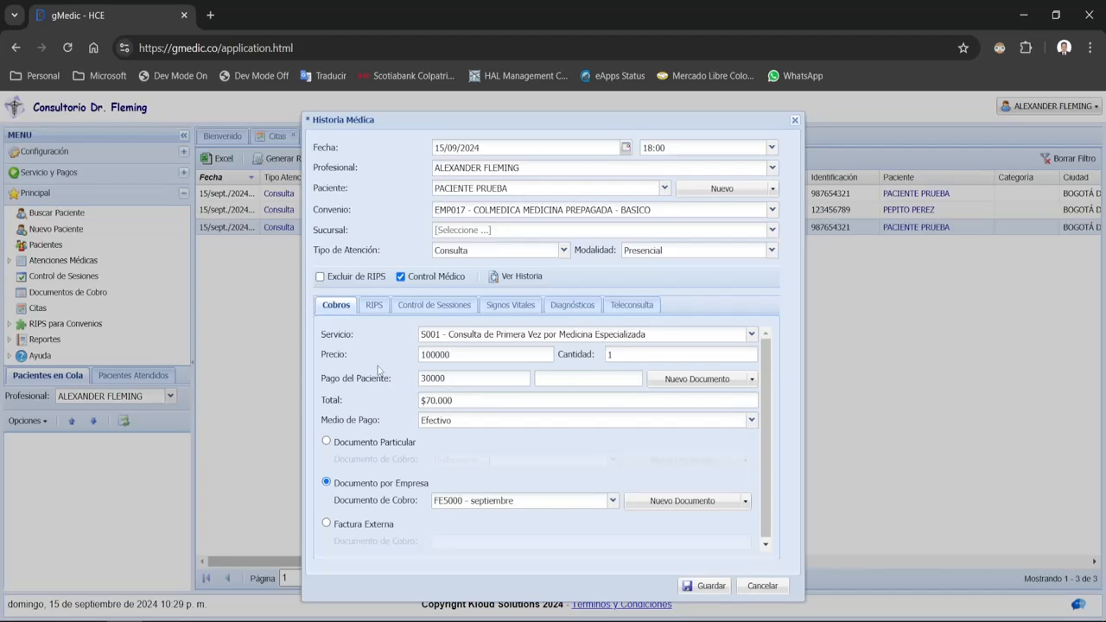
click(374, 307)
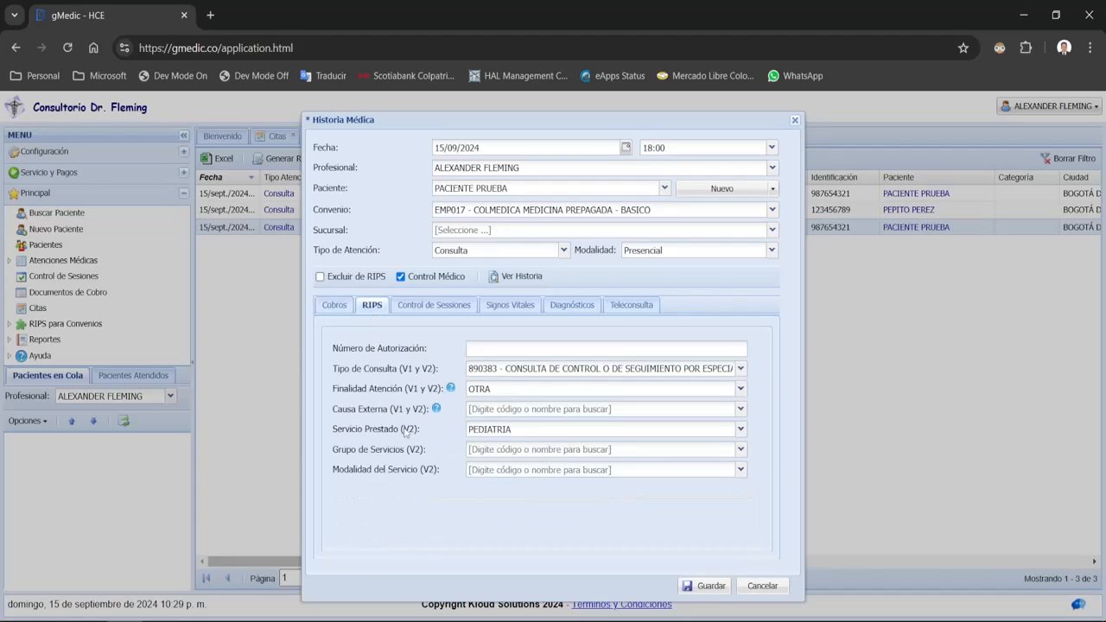
click(498, 409)
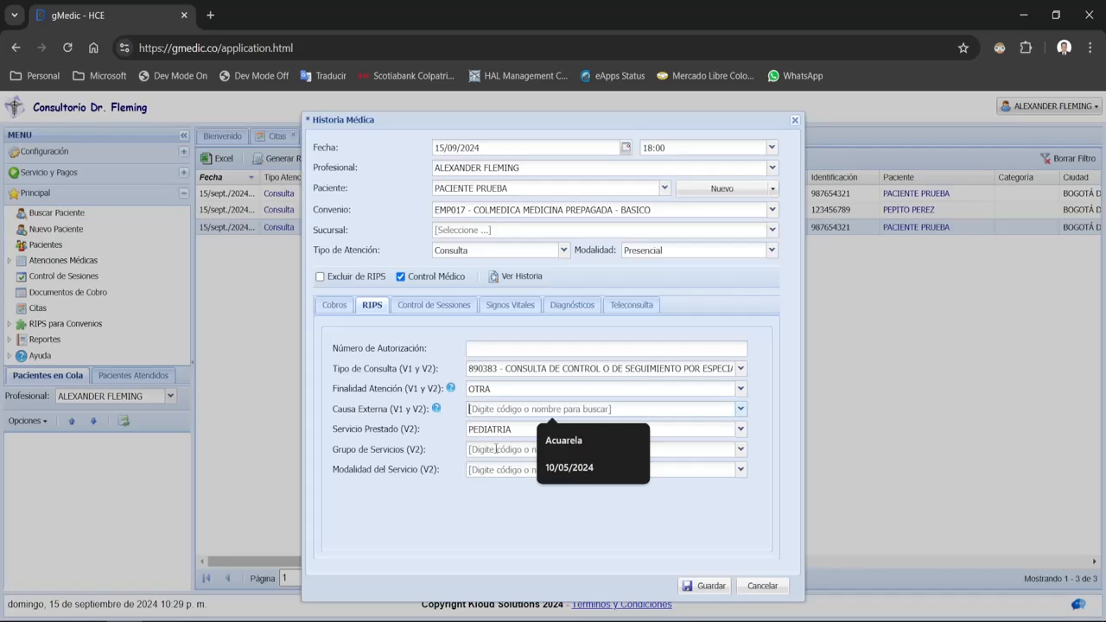
click(500, 470)
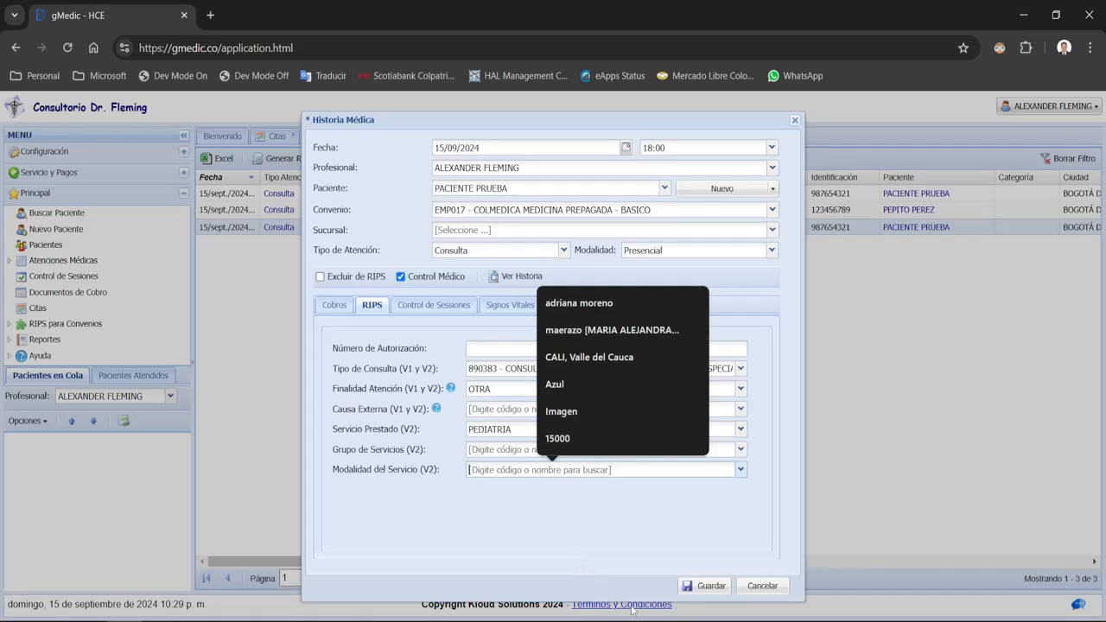
click(686, 591)
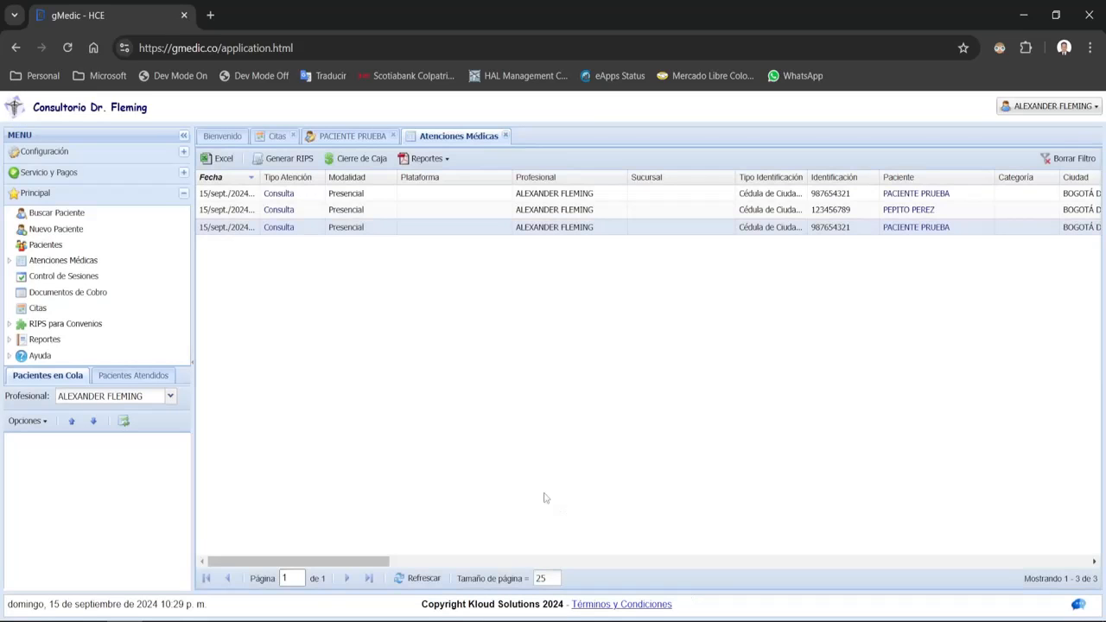
- Review FE5000's new $140.000 total and its two items, closing without saving
drag(385, 567, 786, 477)
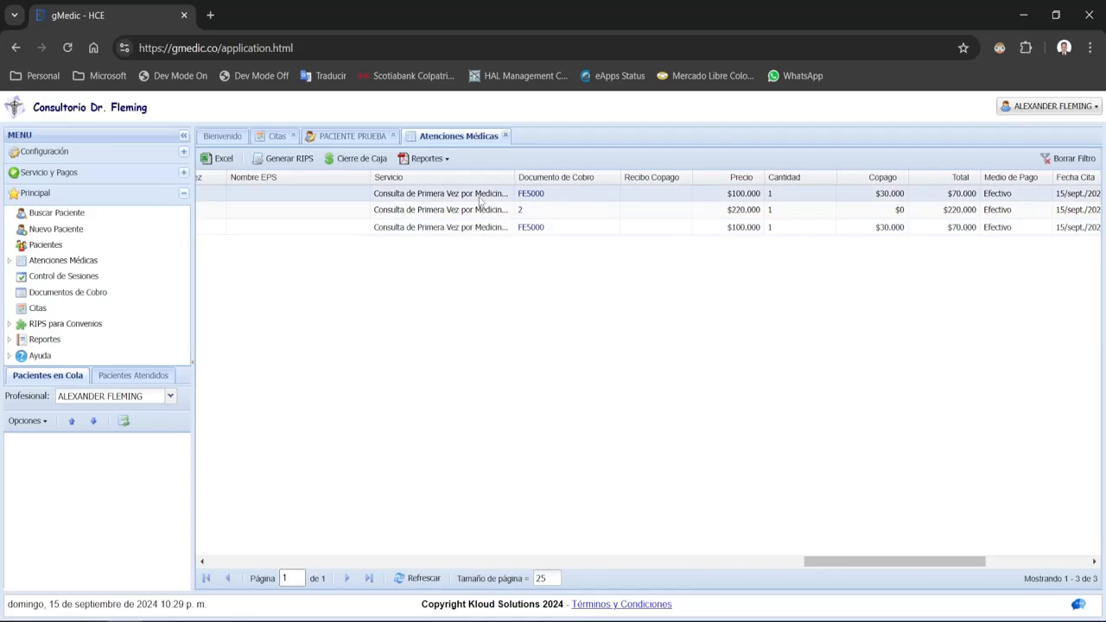
click(532, 228)
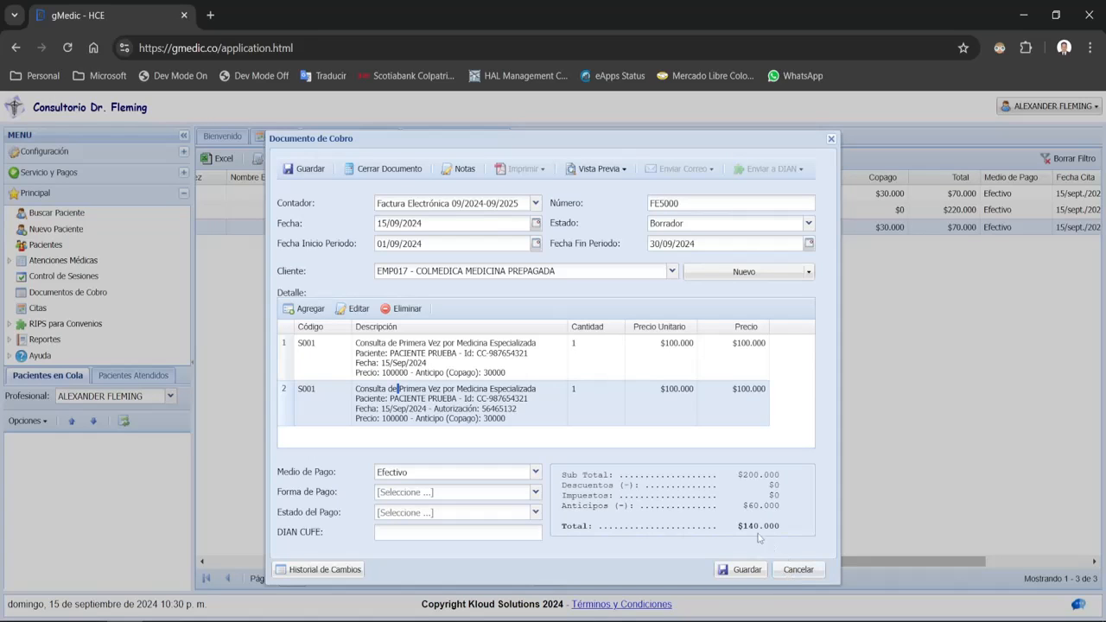
drag(741, 526, 769, 527)
drag(391, 353, 456, 353)
drag(391, 391, 432, 399)
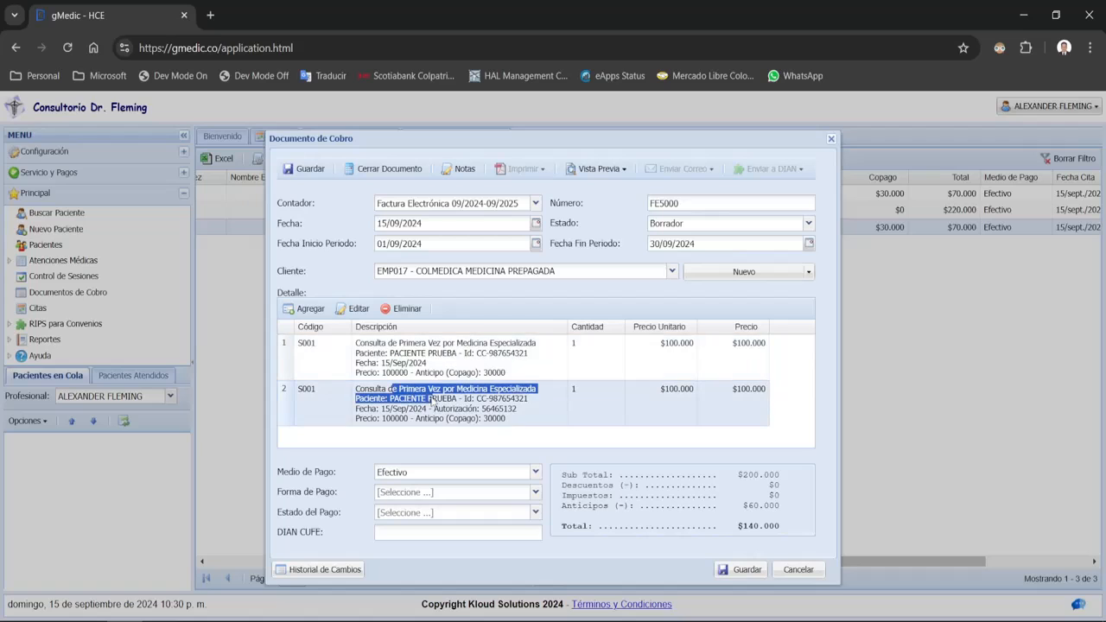
click(793, 578)
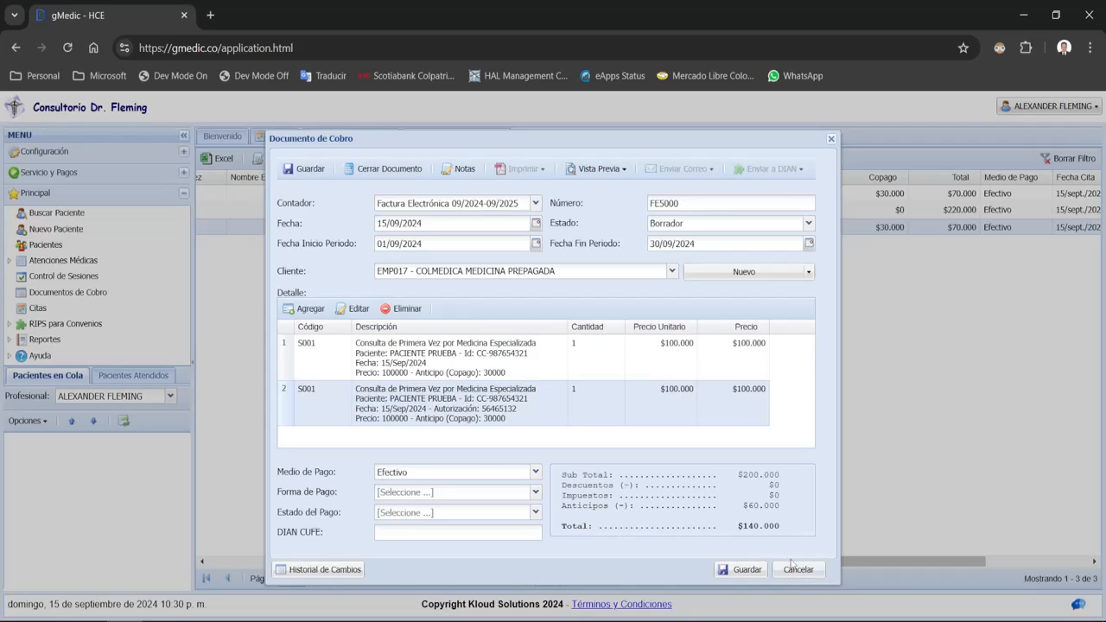
- Open the third attention's medical history record and close it
drag(827, 563, 299, 544)
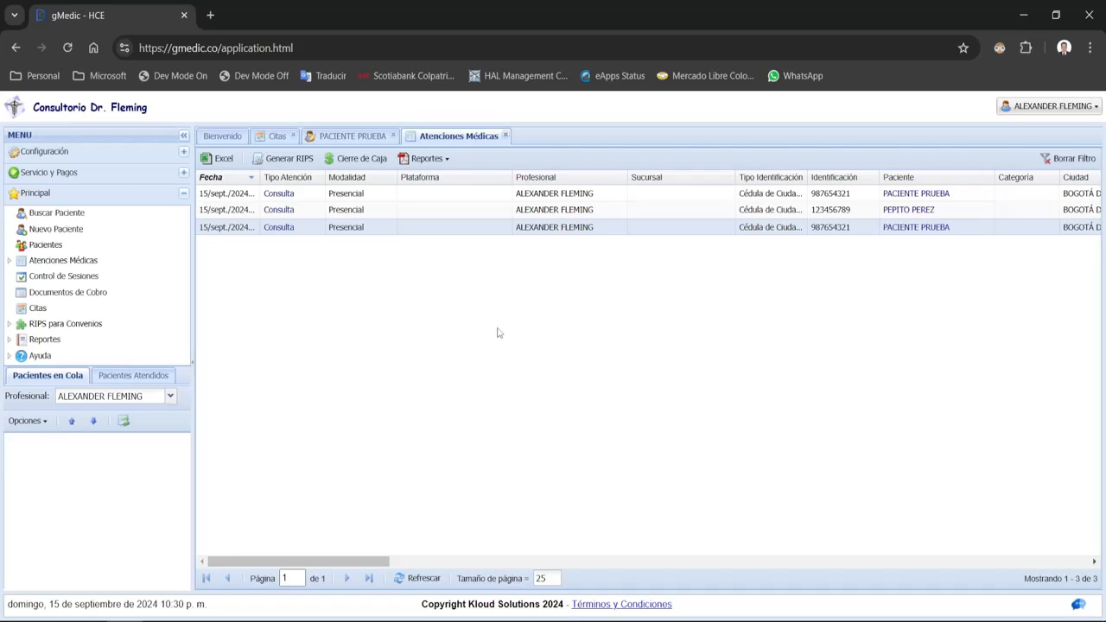
click(278, 228)
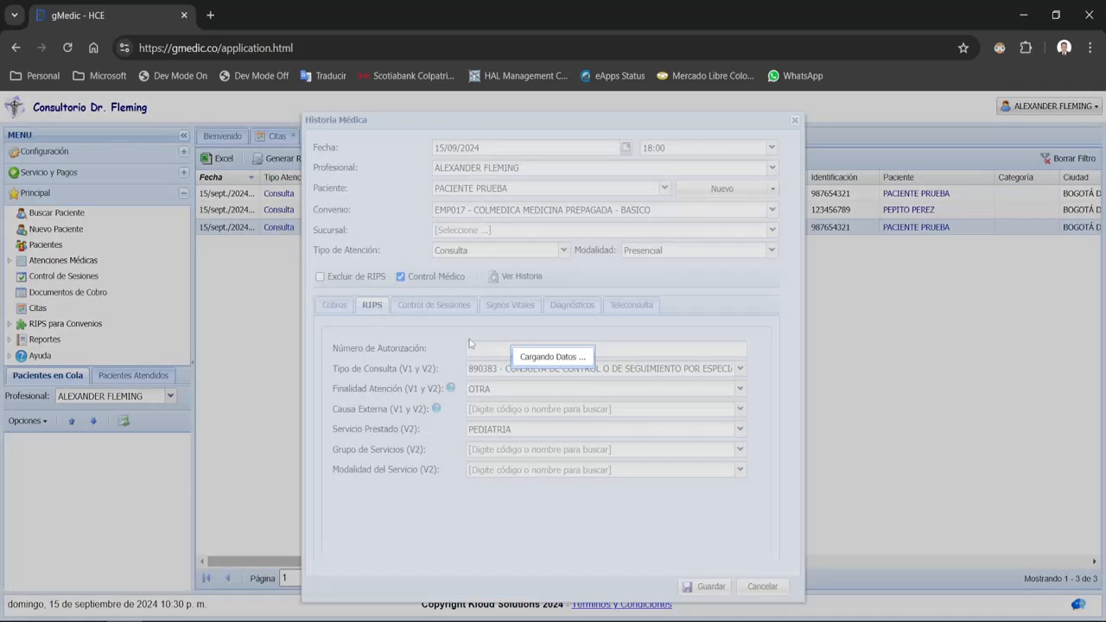
click(755, 588)
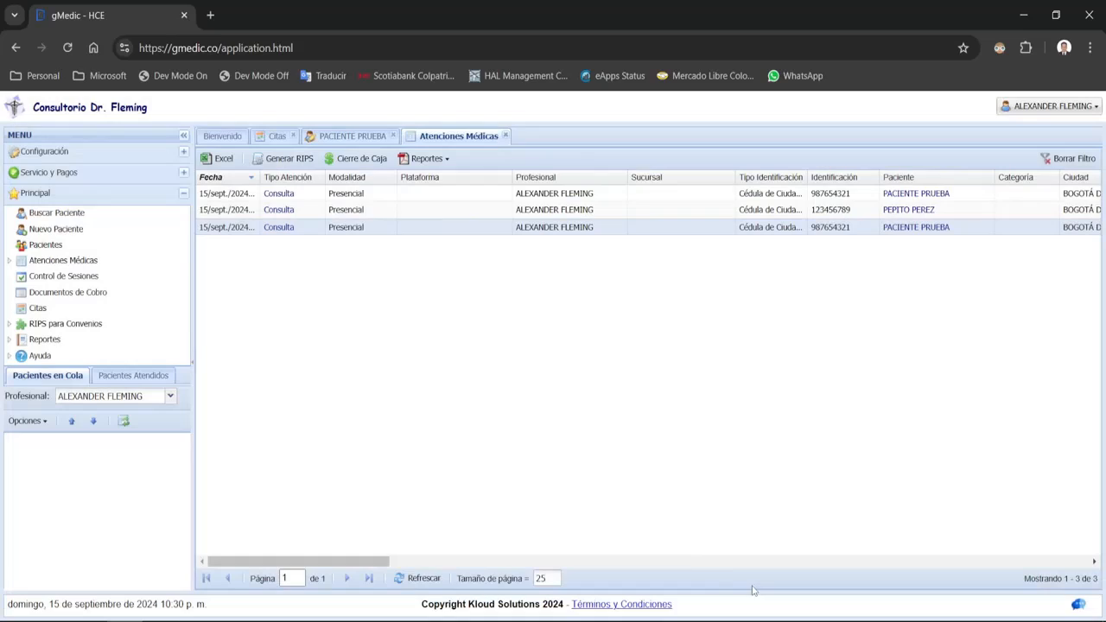
- Open Documentos de Cobro and review invoice FE5000's two detail items without saving
click(68, 292)
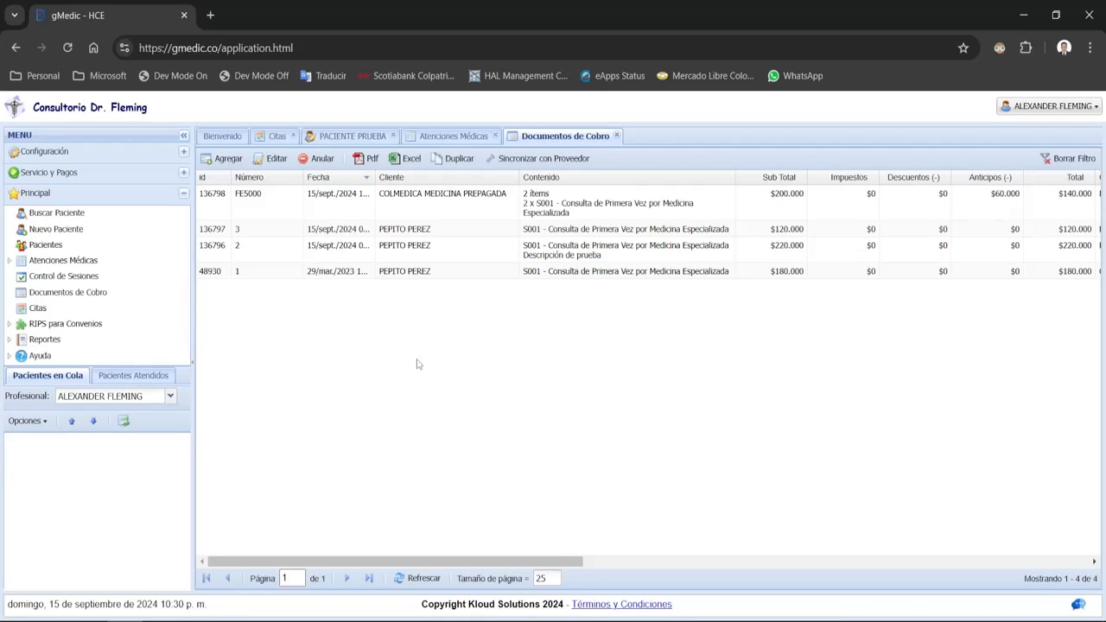
double_click(281, 212)
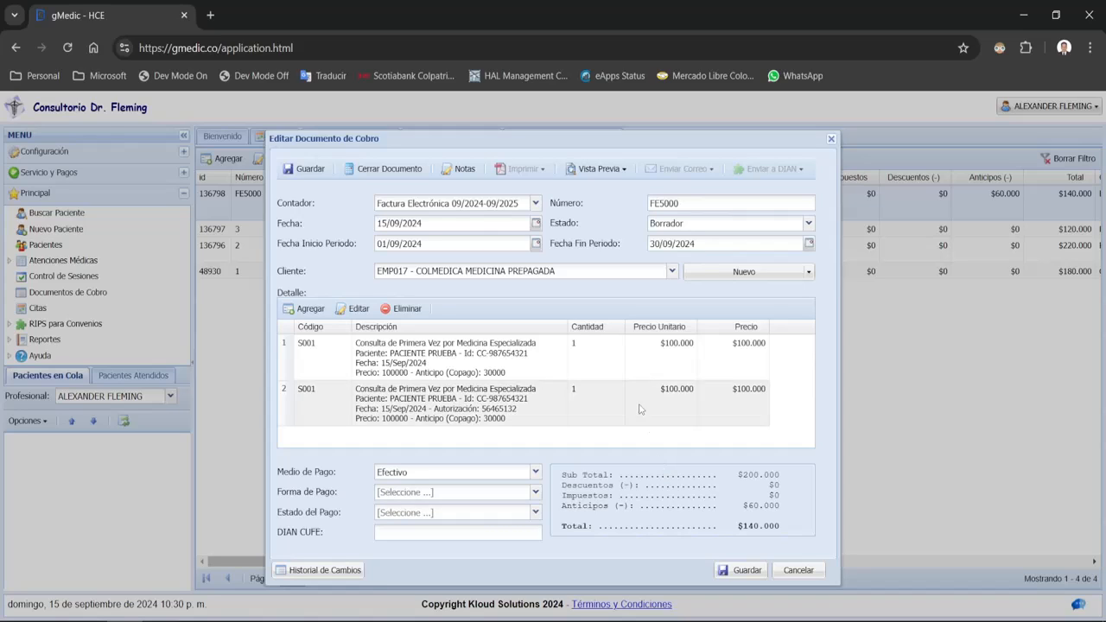
click(517, 365)
click(520, 402)
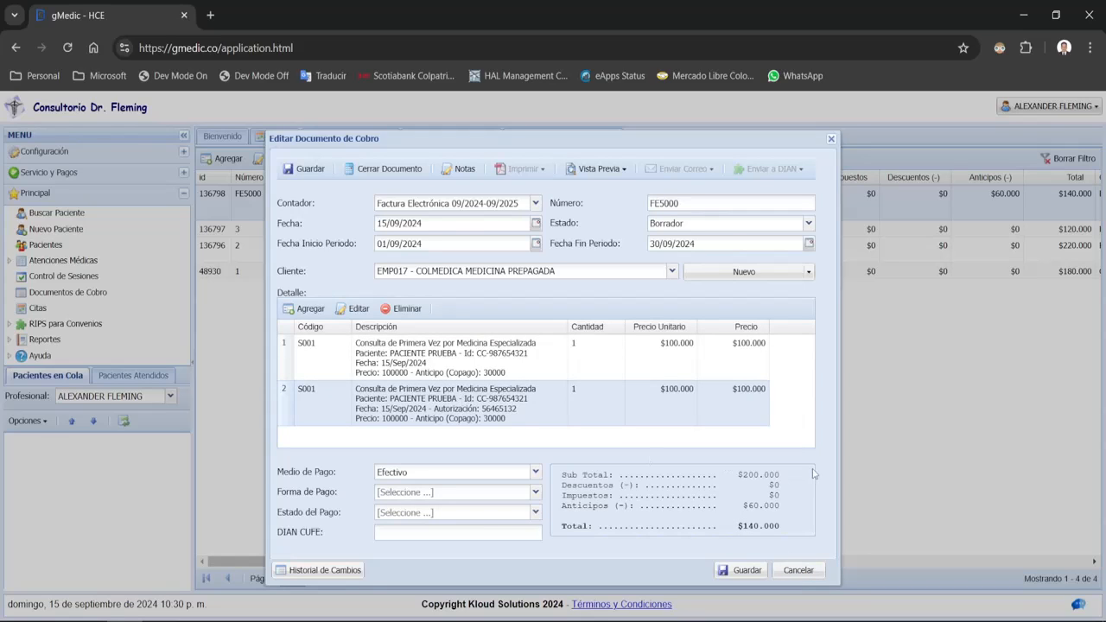
click(801, 572)
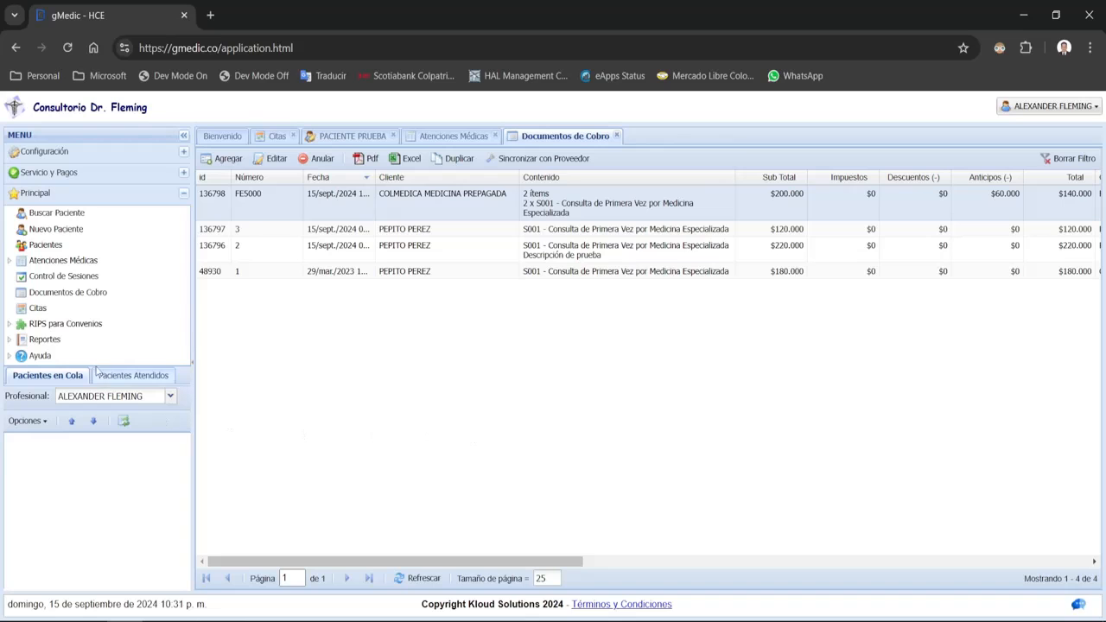
- Open RIPS para Convenios with health company EMP017, select FE5000, and mark its second record
click(66, 323)
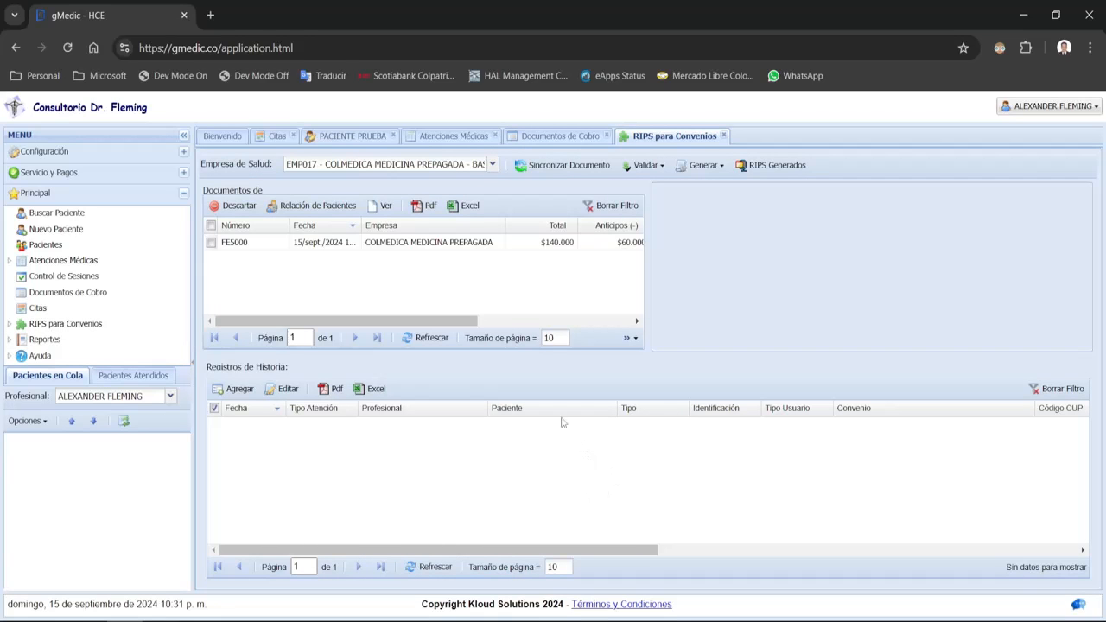
drag(213, 164, 274, 166)
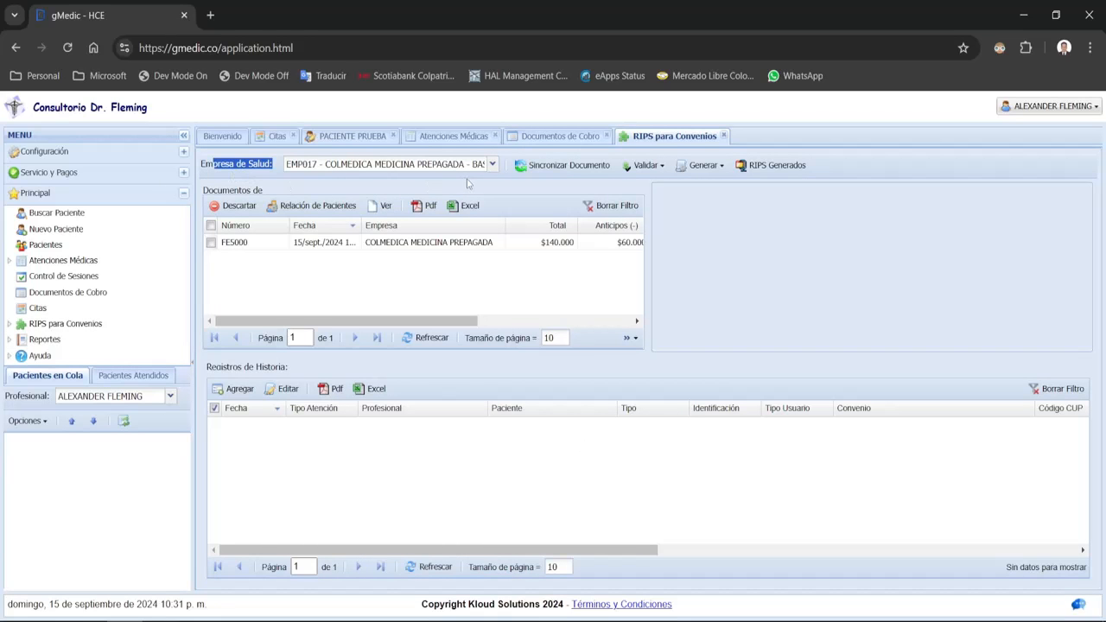
click(490, 168)
click(555, 291)
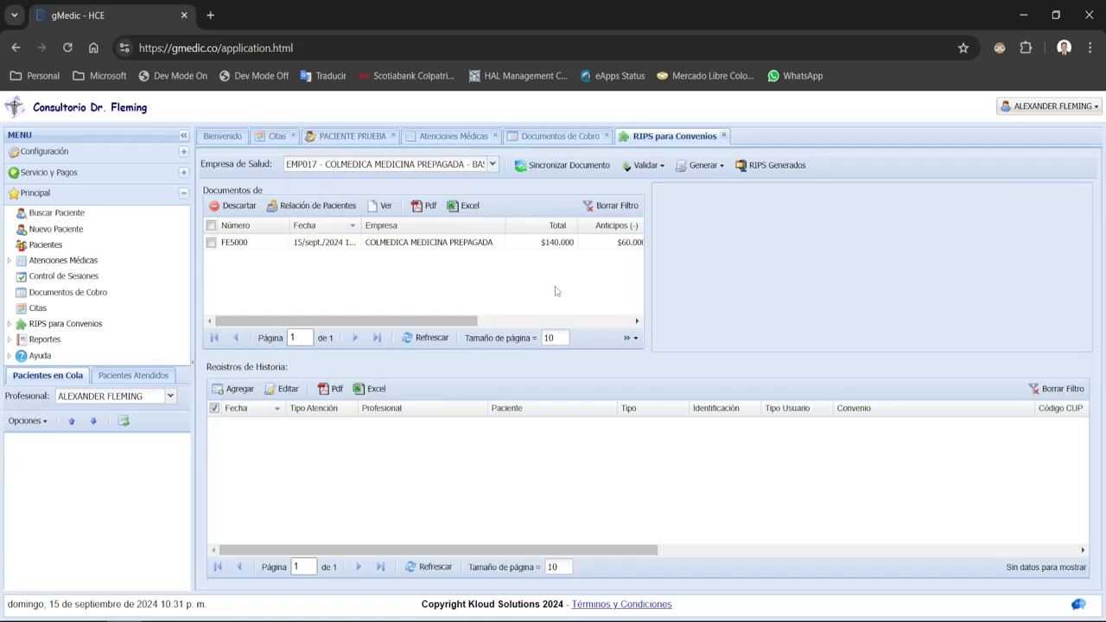
click(211, 244)
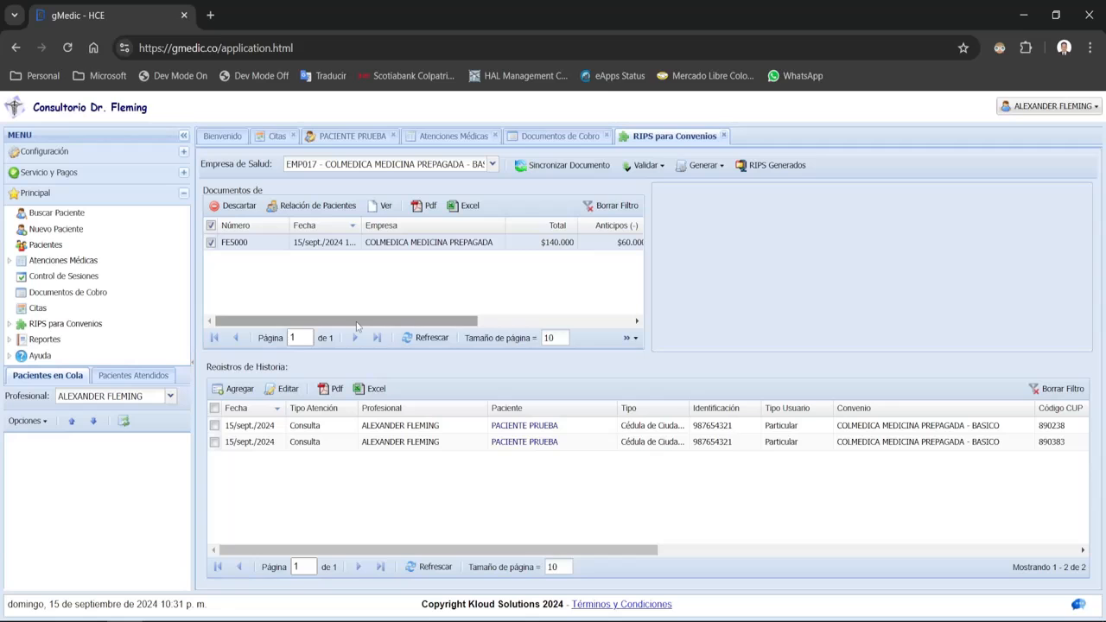
click(408, 442)
drag(389, 443, 416, 496)
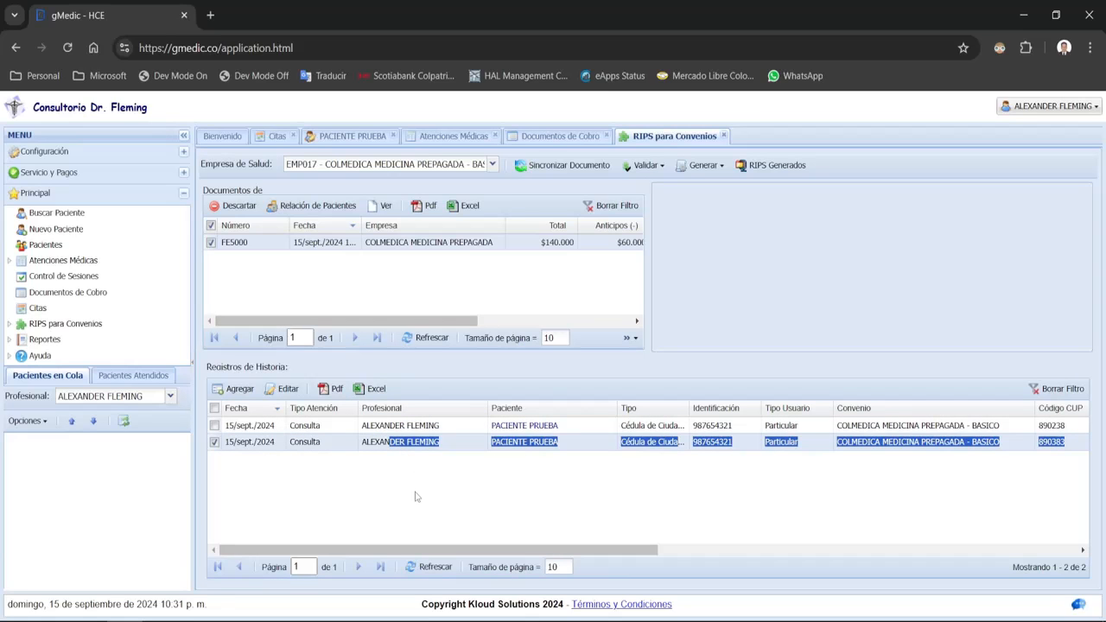
click(415, 496)
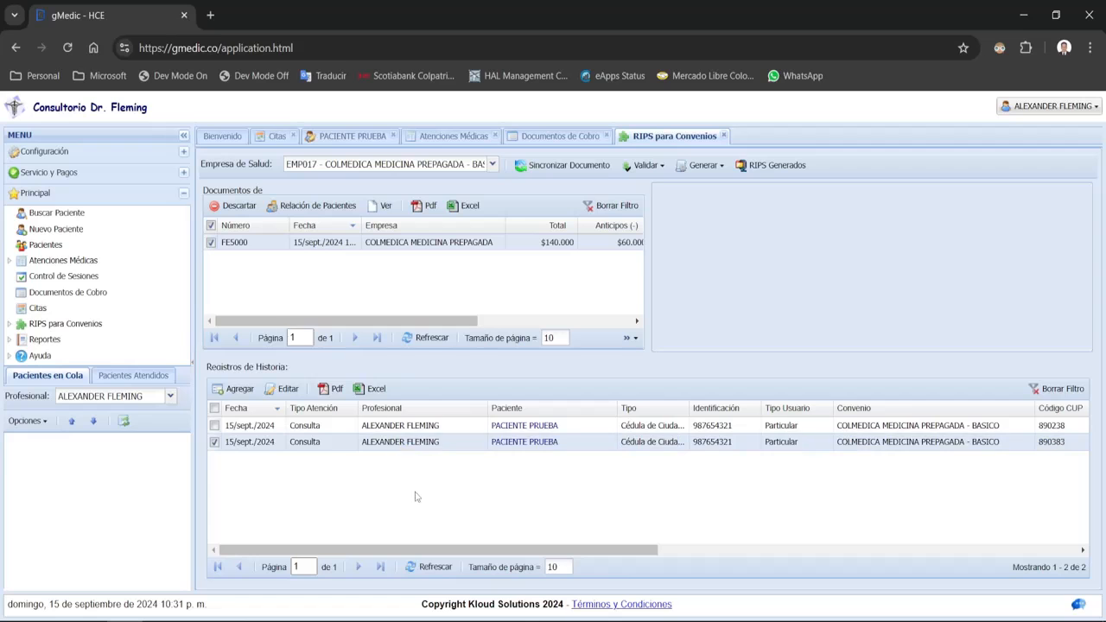
- Open the FE5000 charge document, close it without saving, and review the attention records
double_click(389, 245)
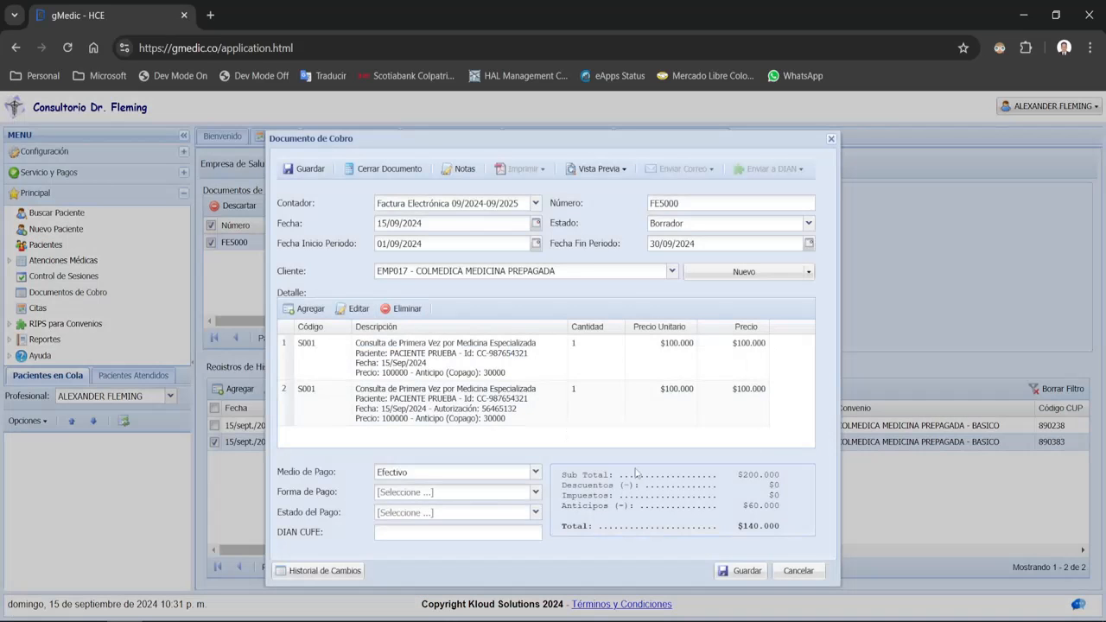
click(810, 571)
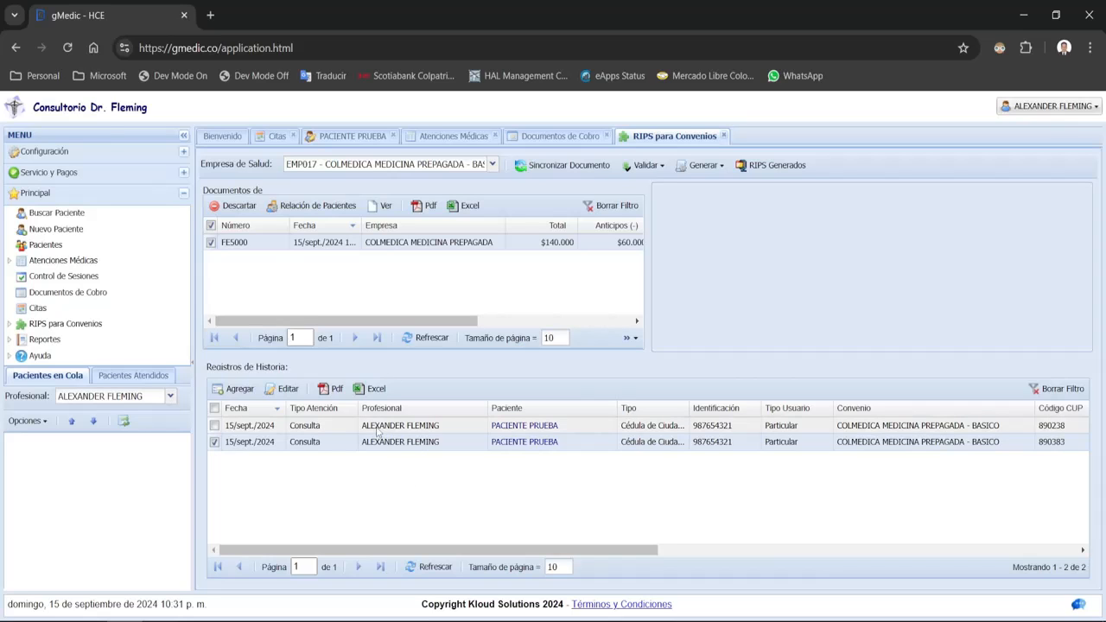
drag(390, 442, 413, 442)
drag(596, 551, 870, 586)
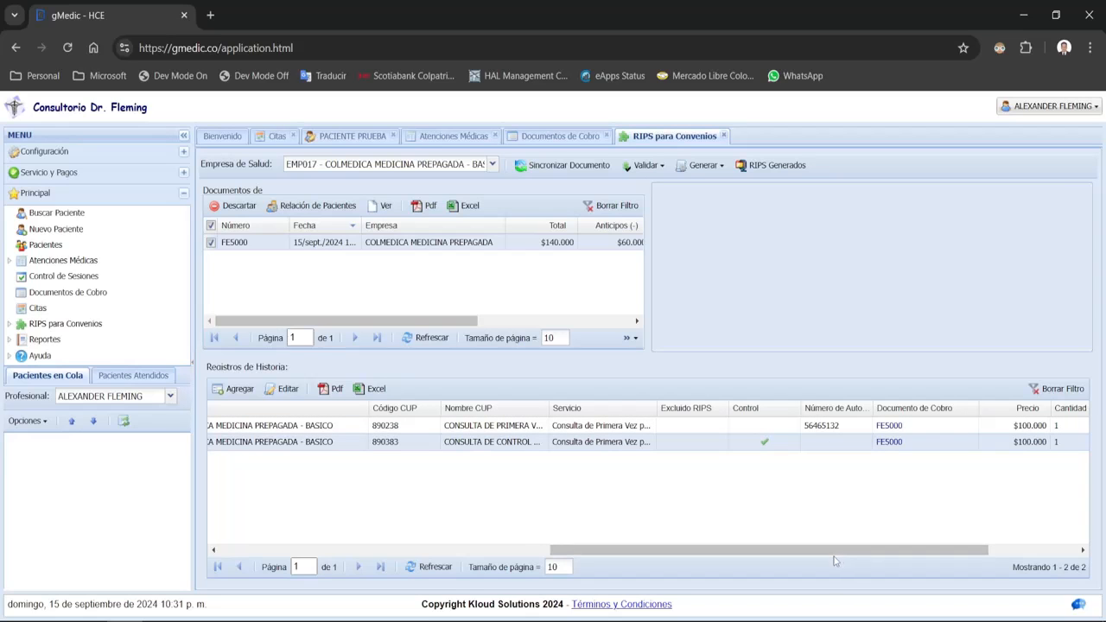
drag(829, 554, 394, 598)
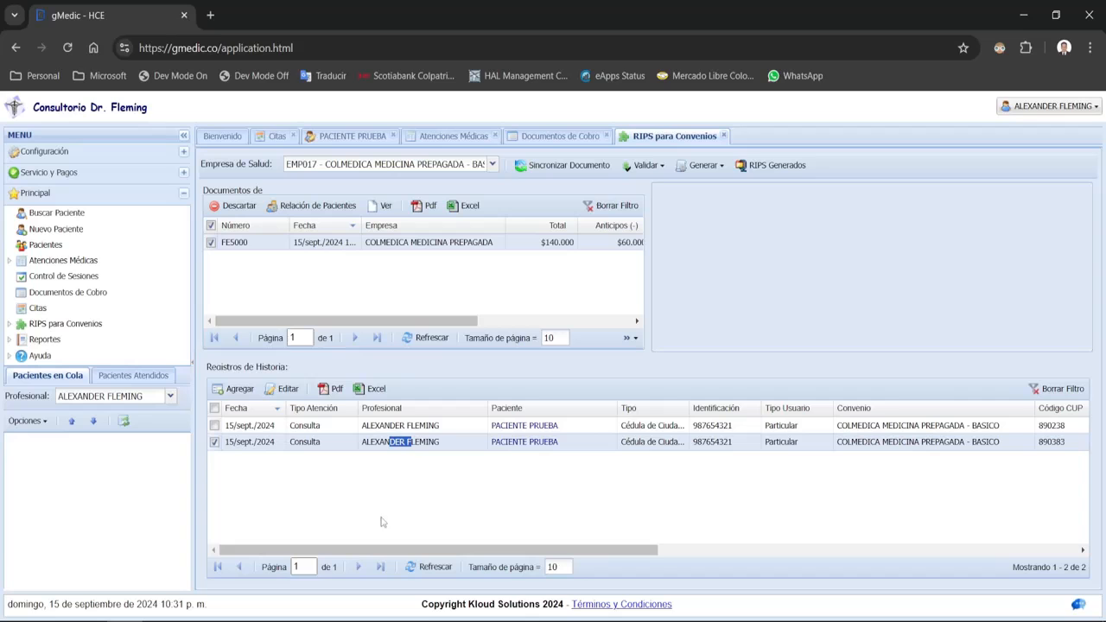
- Enter the authorization number in the second record's RIPS details and save
double_click(387, 445)
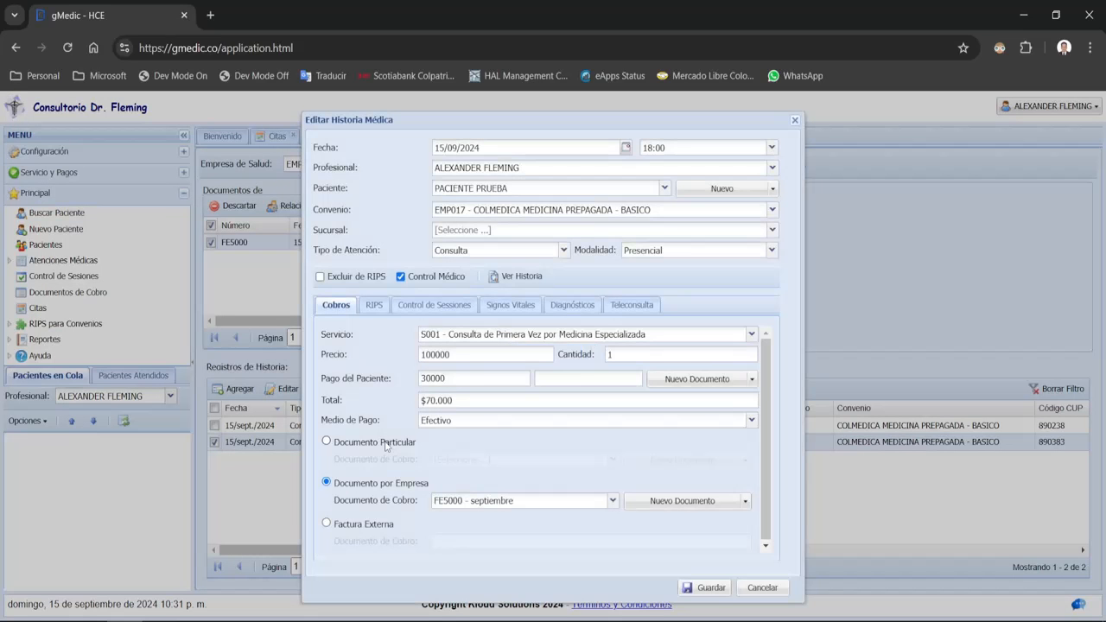
click(372, 304)
click(537, 346)
text(31331232113)
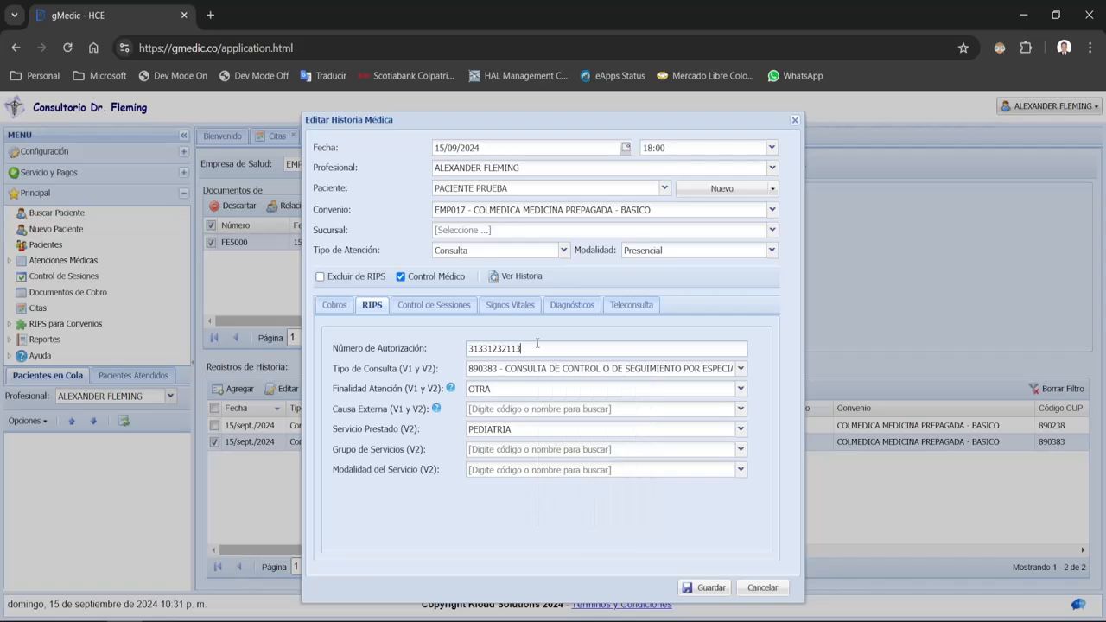
click(705, 588)
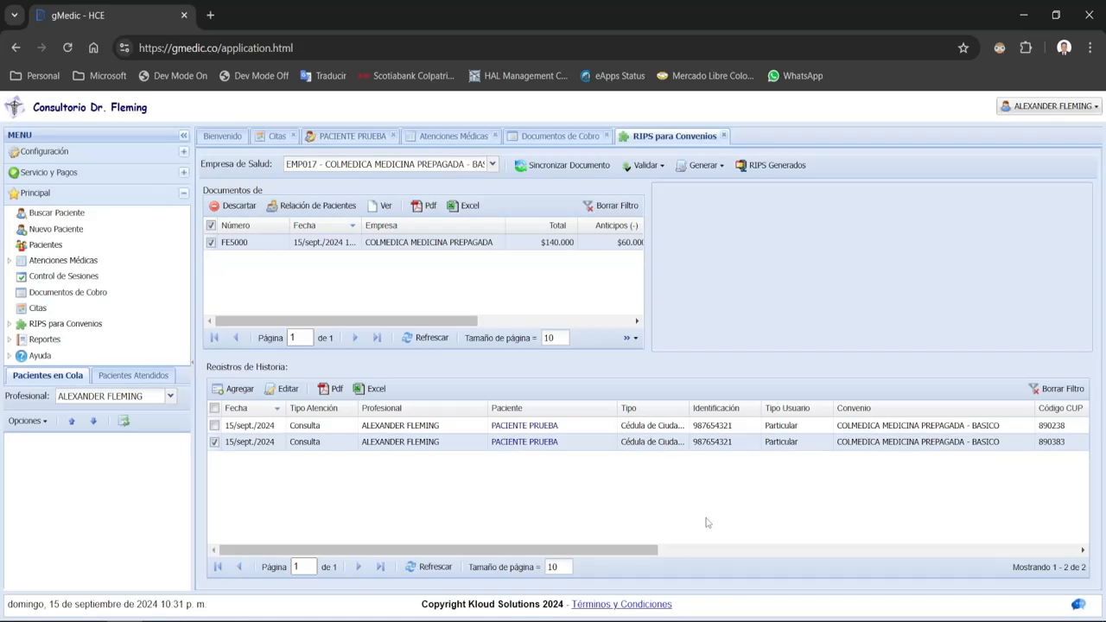
- Reopen the second record to confirm its FE5000 - septiembre link, closing without changes
double_click(459, 446)
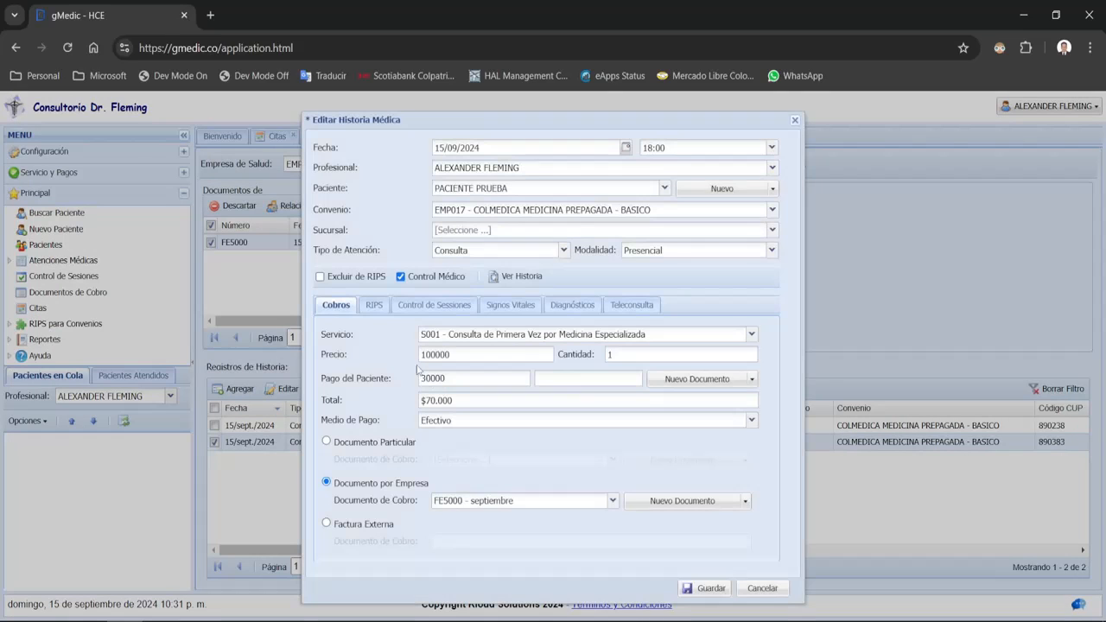
click(494, 500)
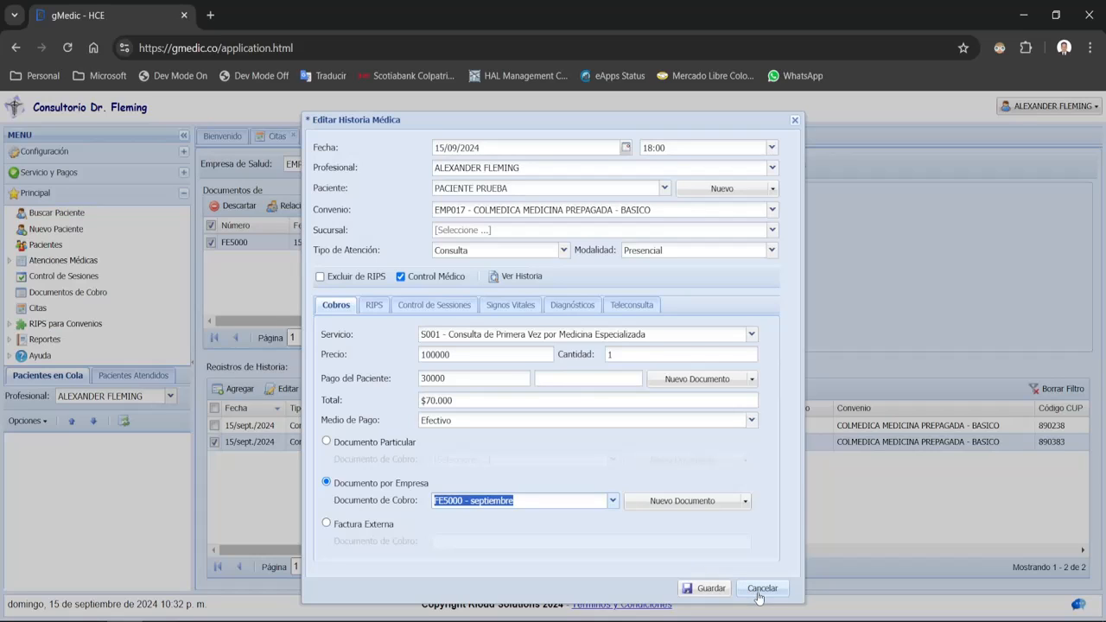
click(613, 501)
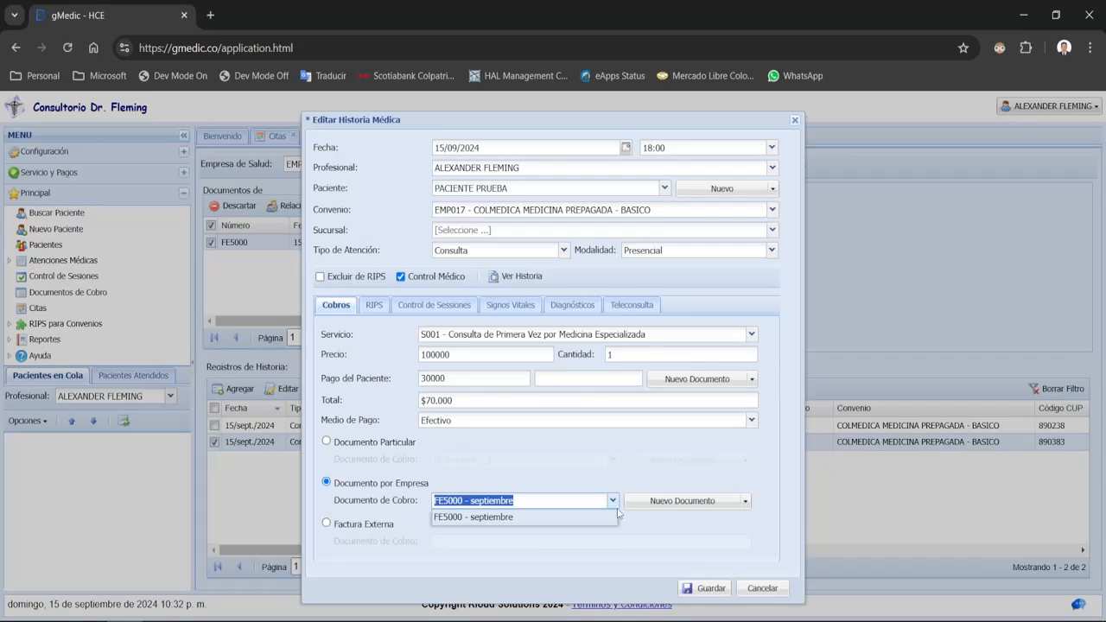
click(762, 588)
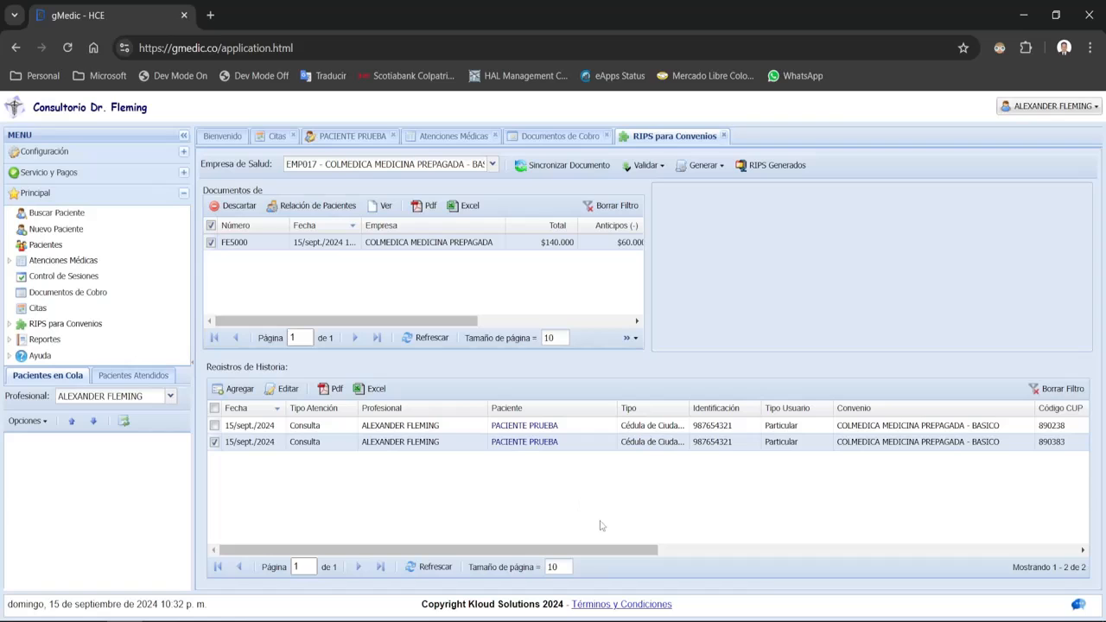
- Validate FE5000's RIPS as JSON, review the invalid-field errors, and open record 2436142
click(639, 168)
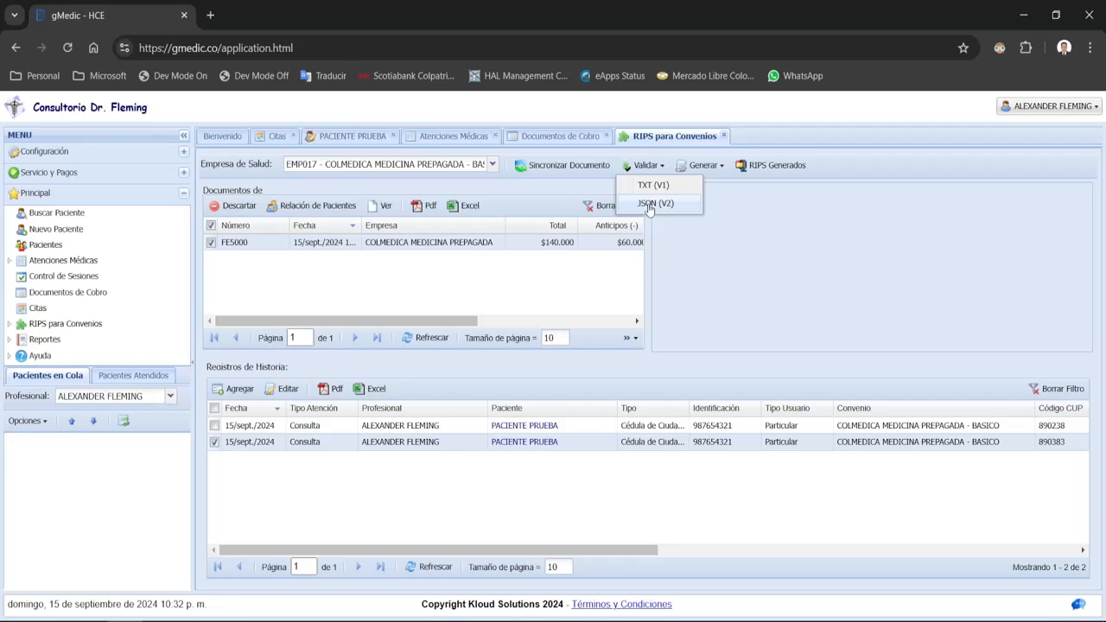
click(649, 205)
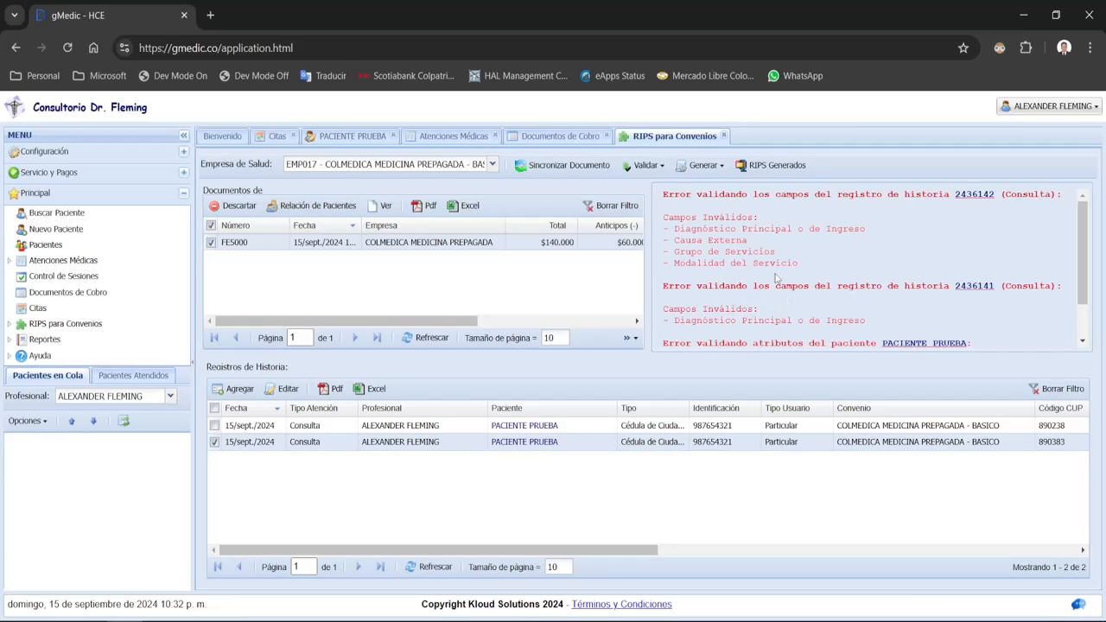
scroll(775, 278, down, 2)
scroll(775, 277, up, 2)
drag(751, 194, 831, 195)
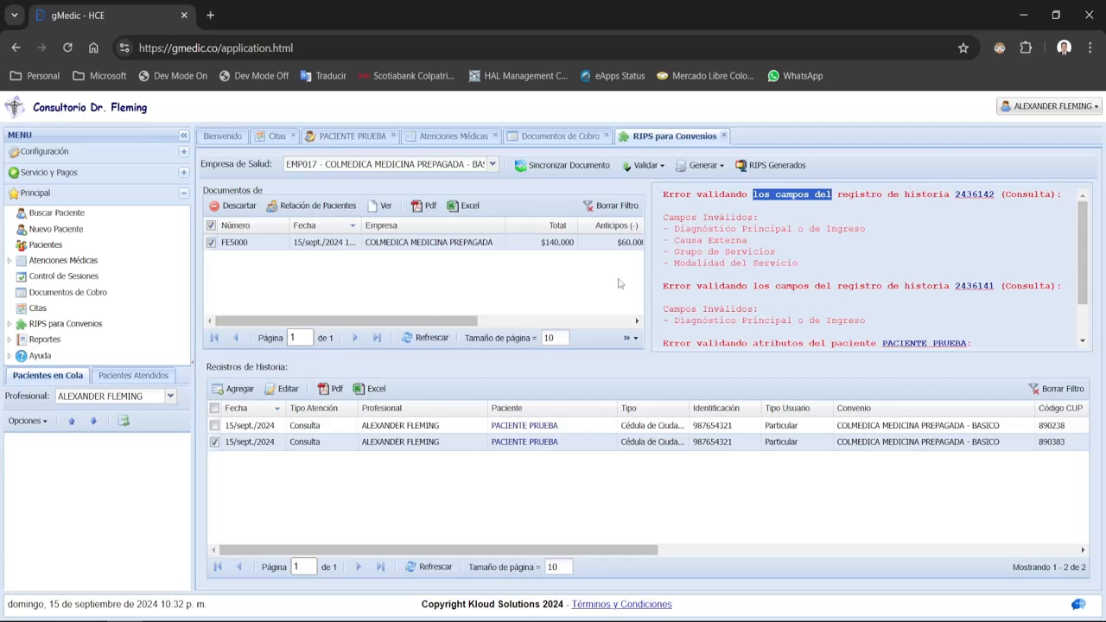
drag(686, 230, 710, 264)
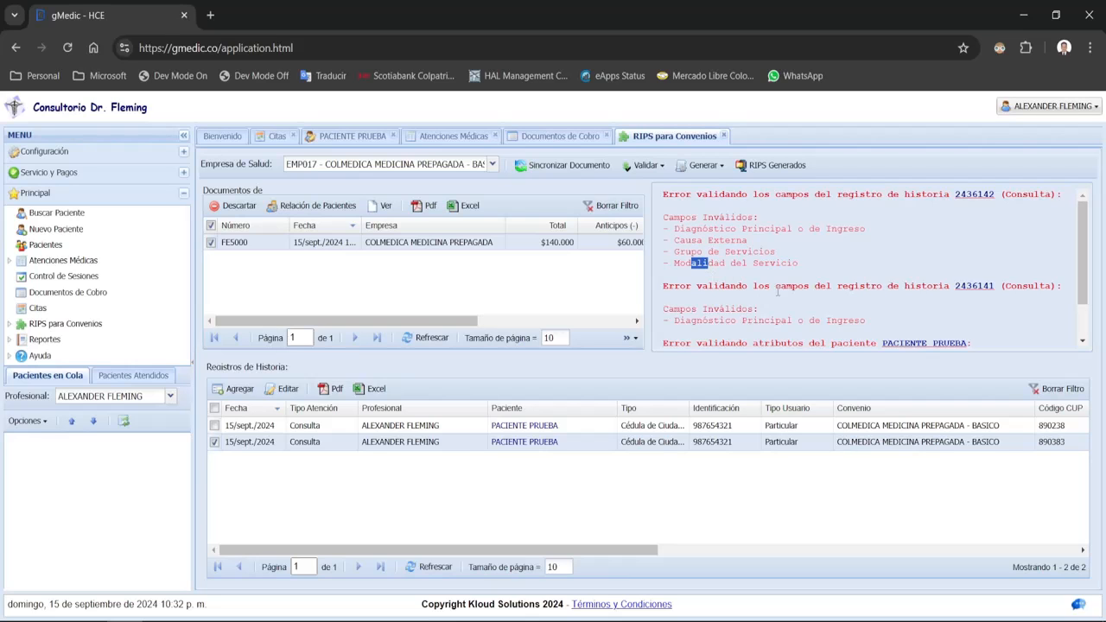
click(972, 194)
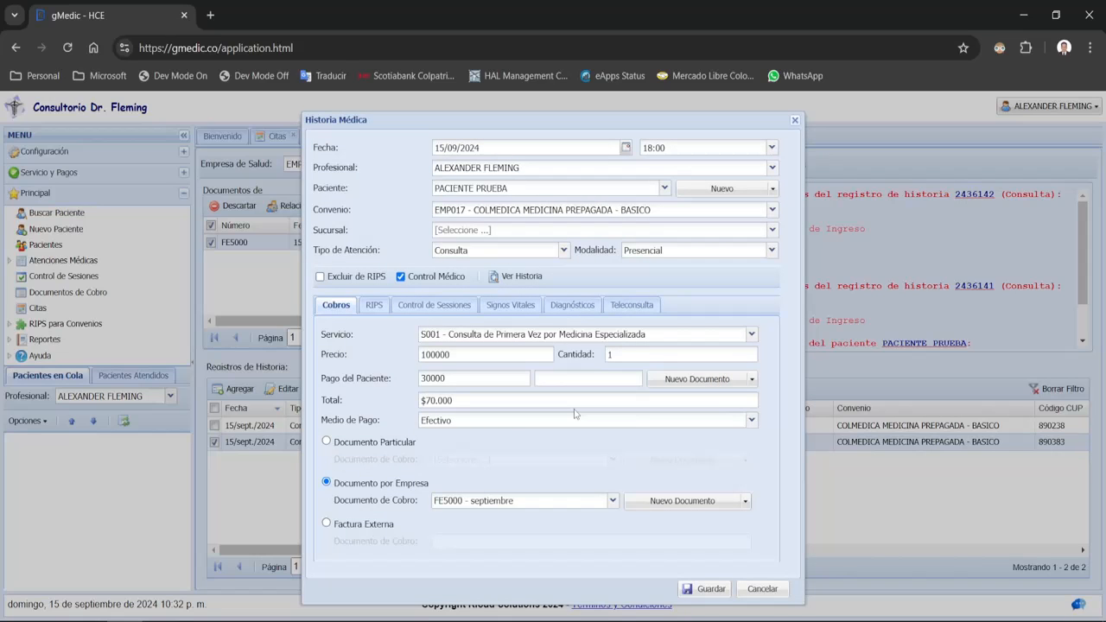
- Set the record's RIPS fields: Enfermedad general, Consulta externa, and Intramural modality
click(377, 309)
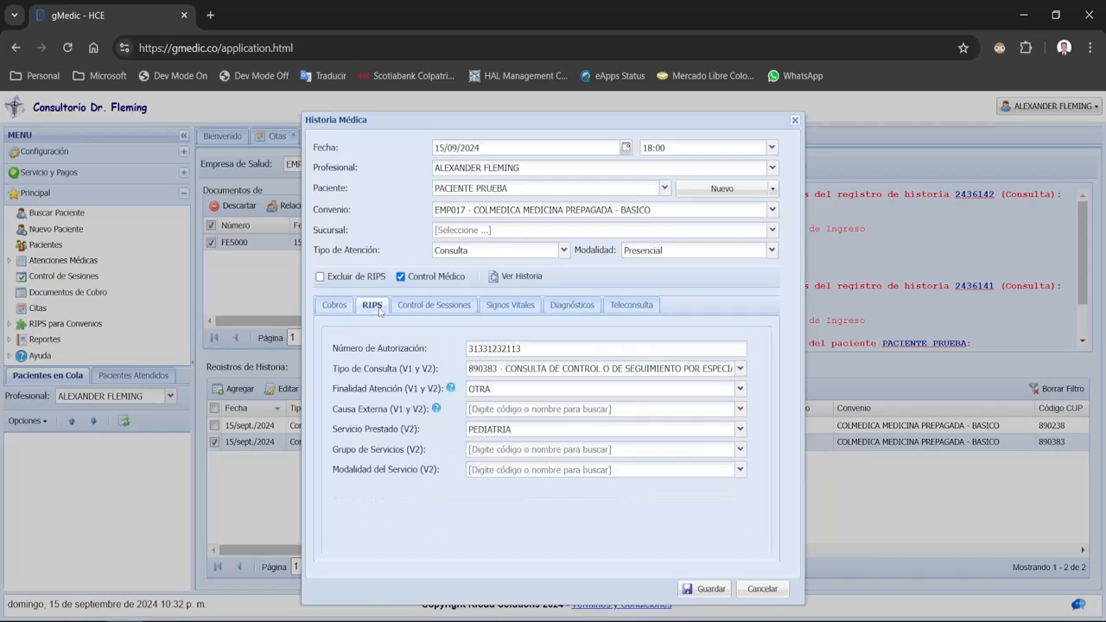
click(741, 409)
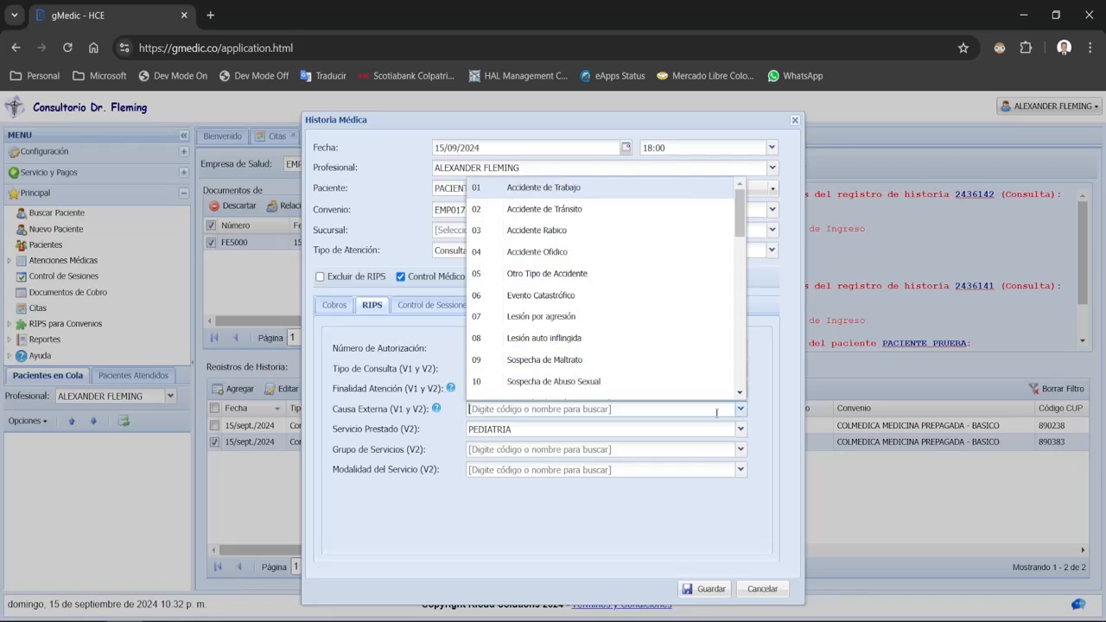
scroll(654, 373, down, 10)
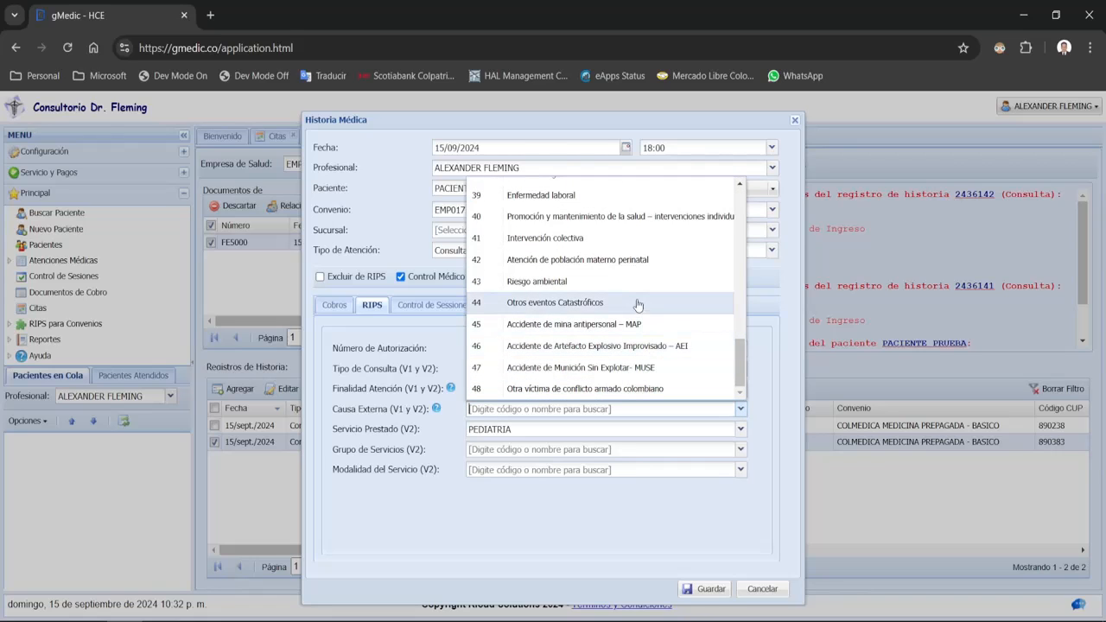
scroll(628, 228, up, 1)
click(622, 249)
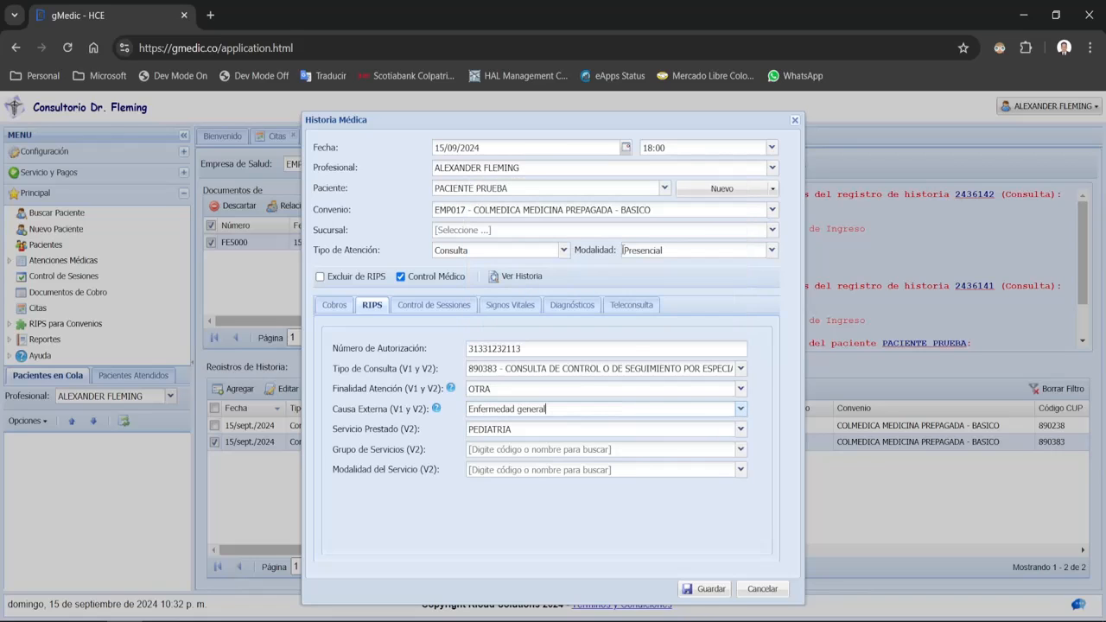
click(740, 450)
click(722, 471)
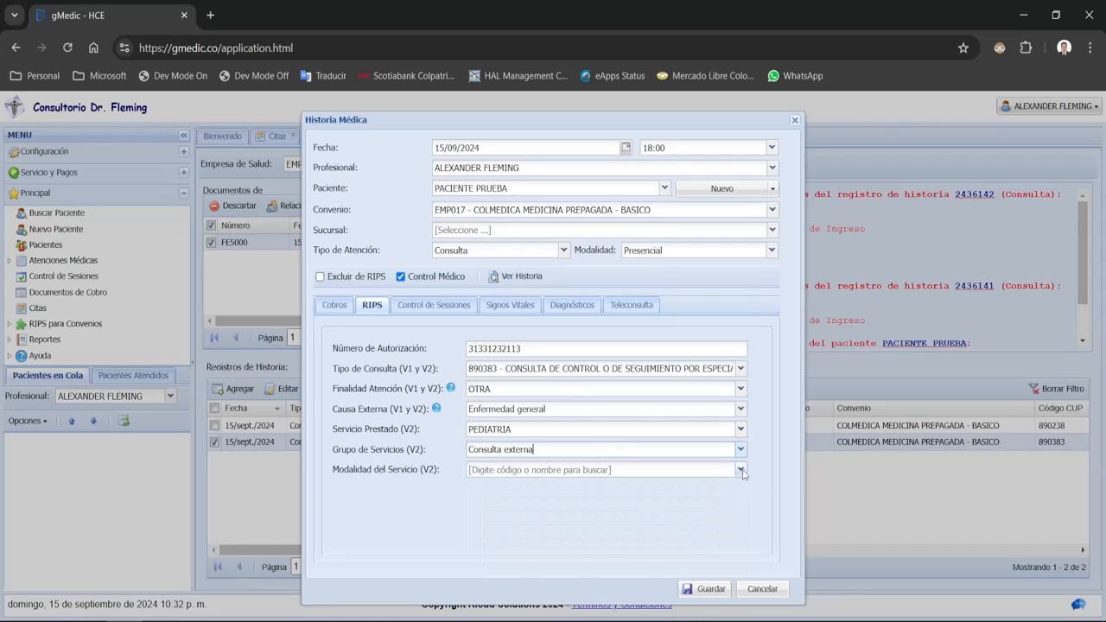
click(742, 473)
click(653, 311)
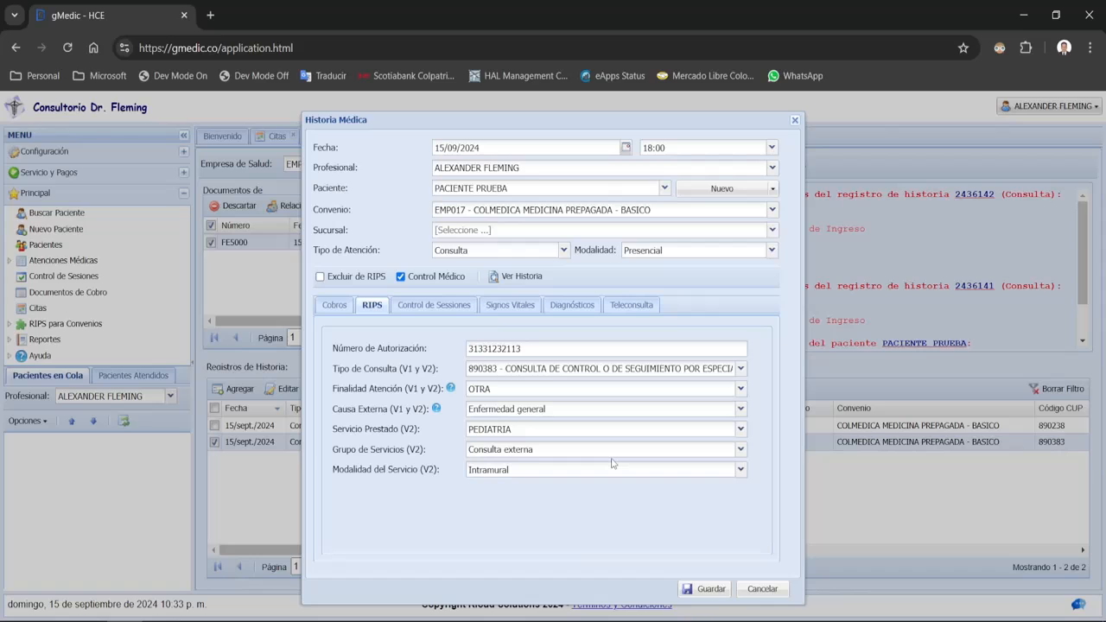
- Add diagnosis S100 to the record and save the medical history
click(569, 308)
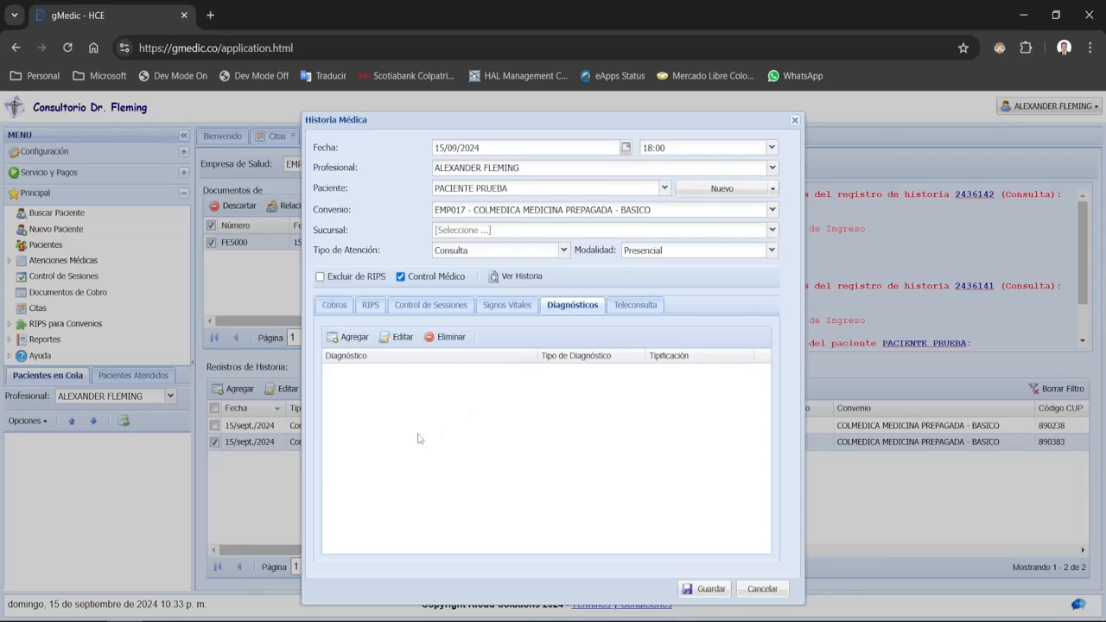
click(363, 341)
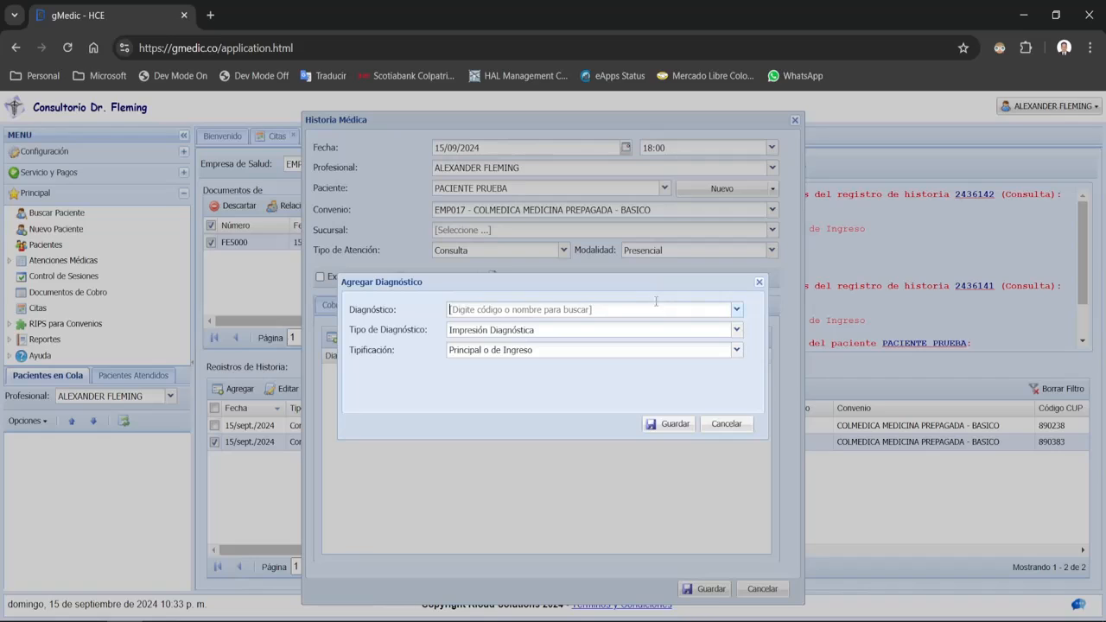
text(s100)
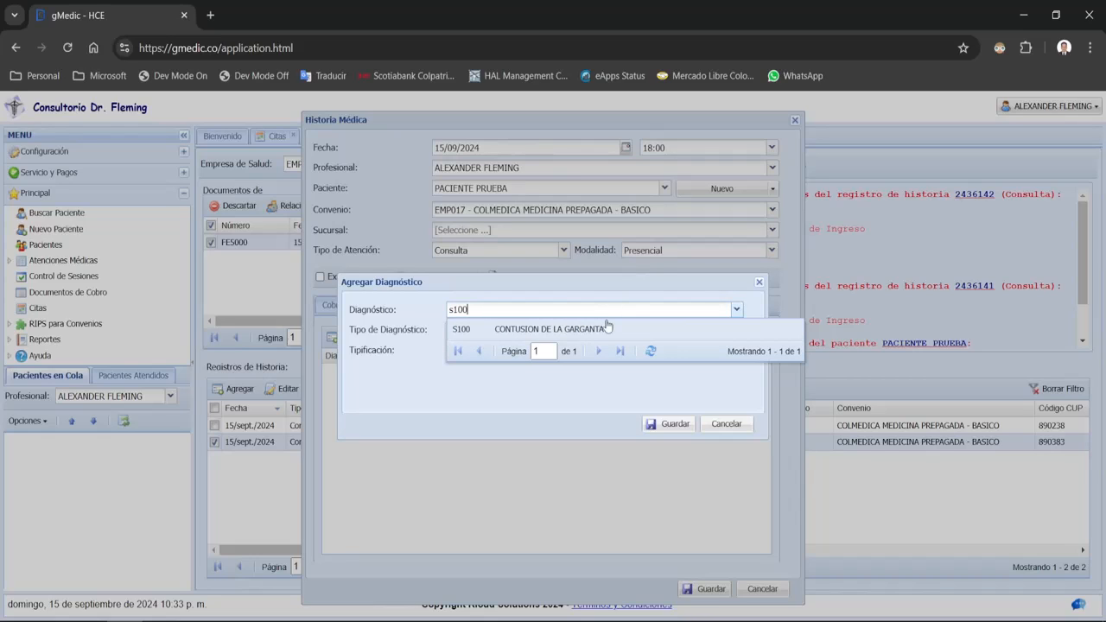
click(622, 336)
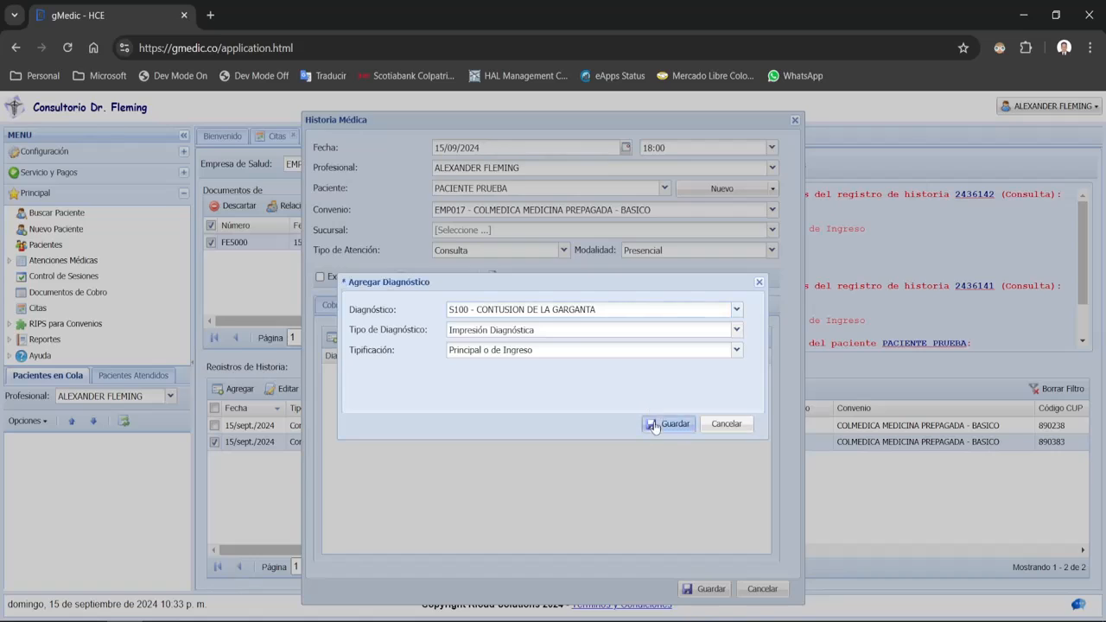
click(668, 424)
click(689, 591)
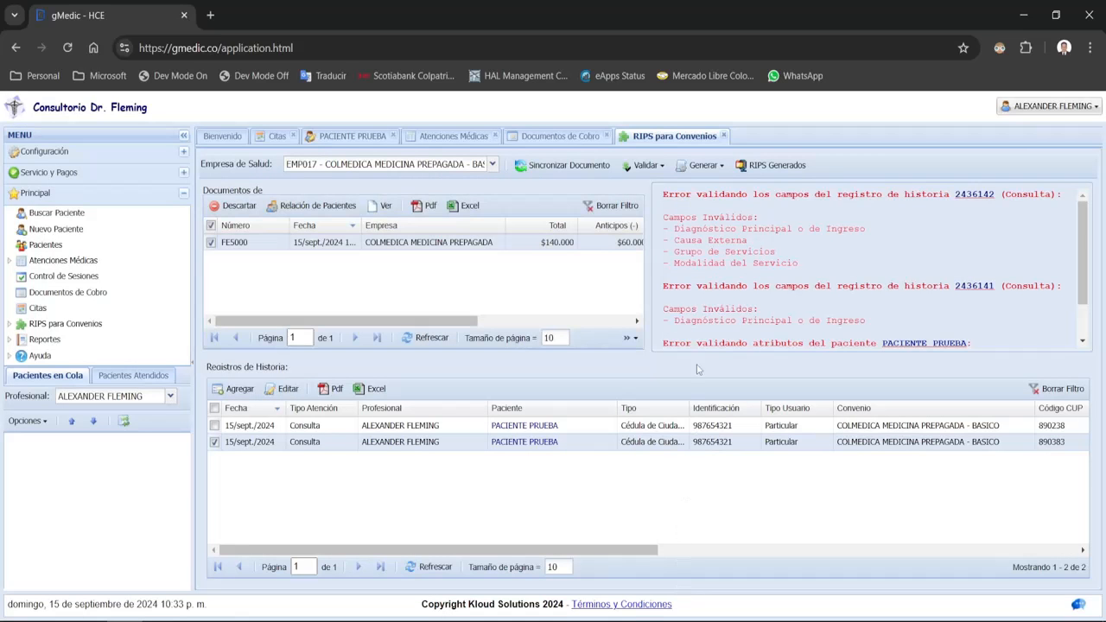
- Rerun FE5000's RIPS validation, leaving only record 2436141's diagnosis and residence zone errors
drag(677, 231, 794, 268)
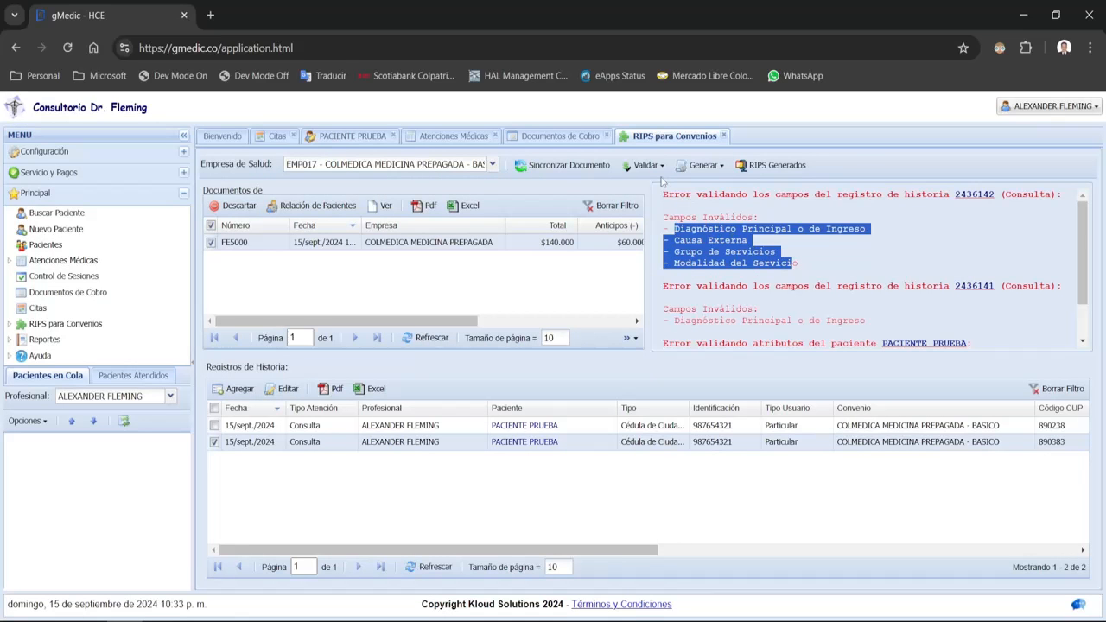
click(644, 165)
click(657, 200)
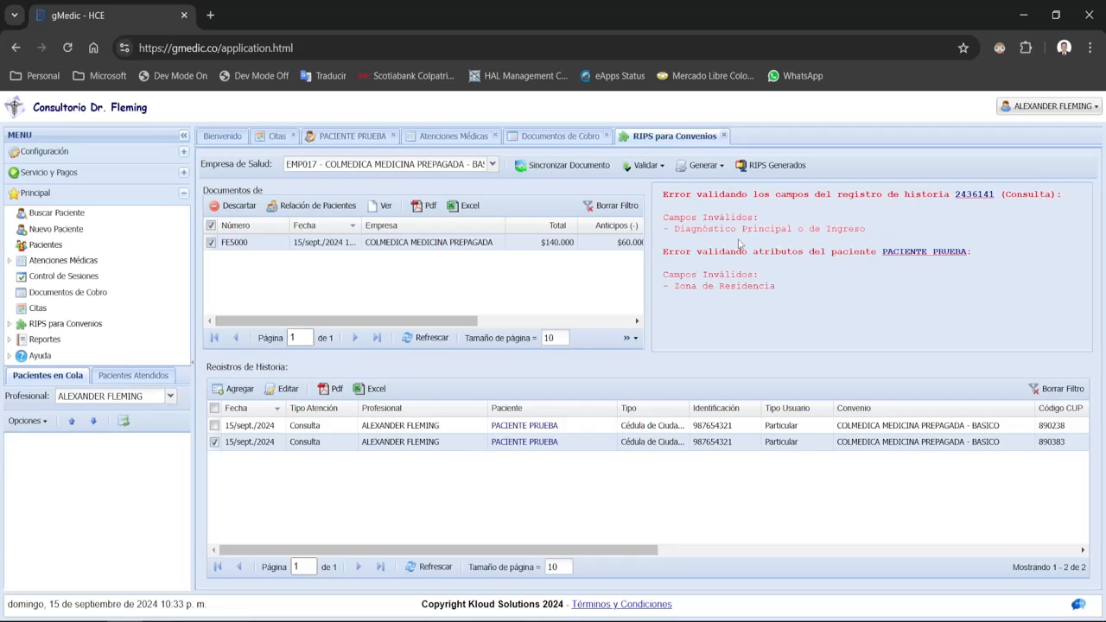
drag(686, 197, 709, 199)
click(969, 195)
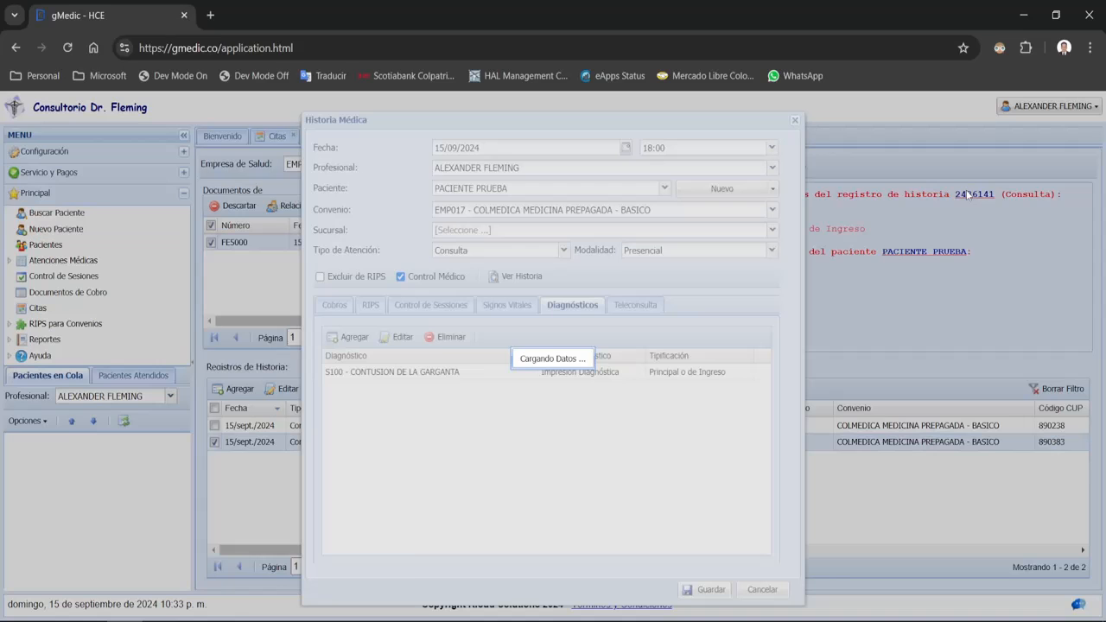
click(571, 307)
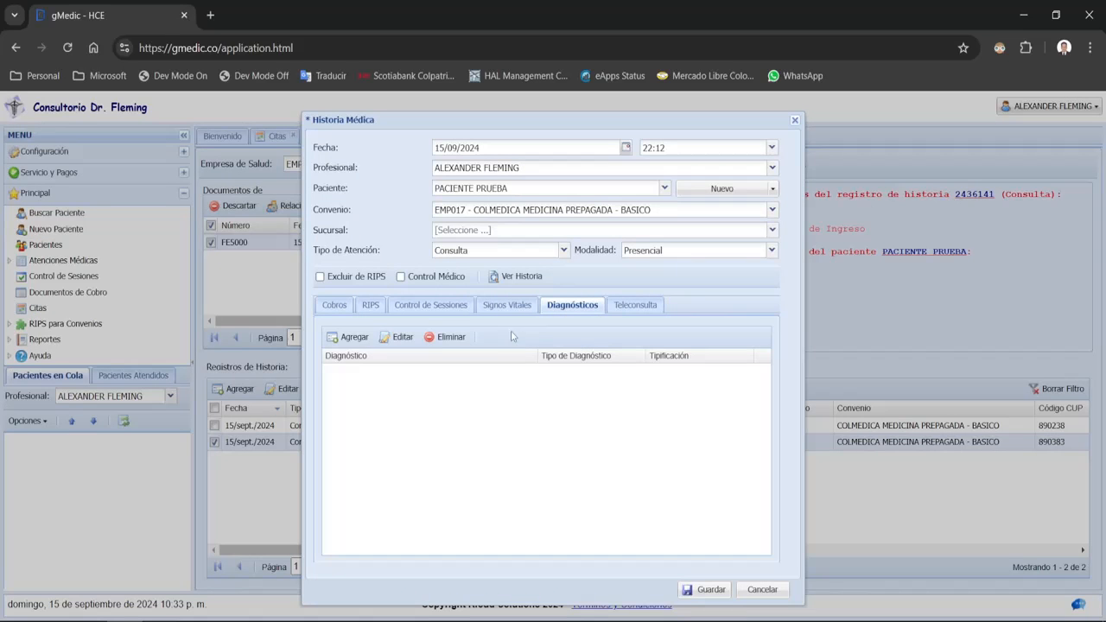
click(341, 337)
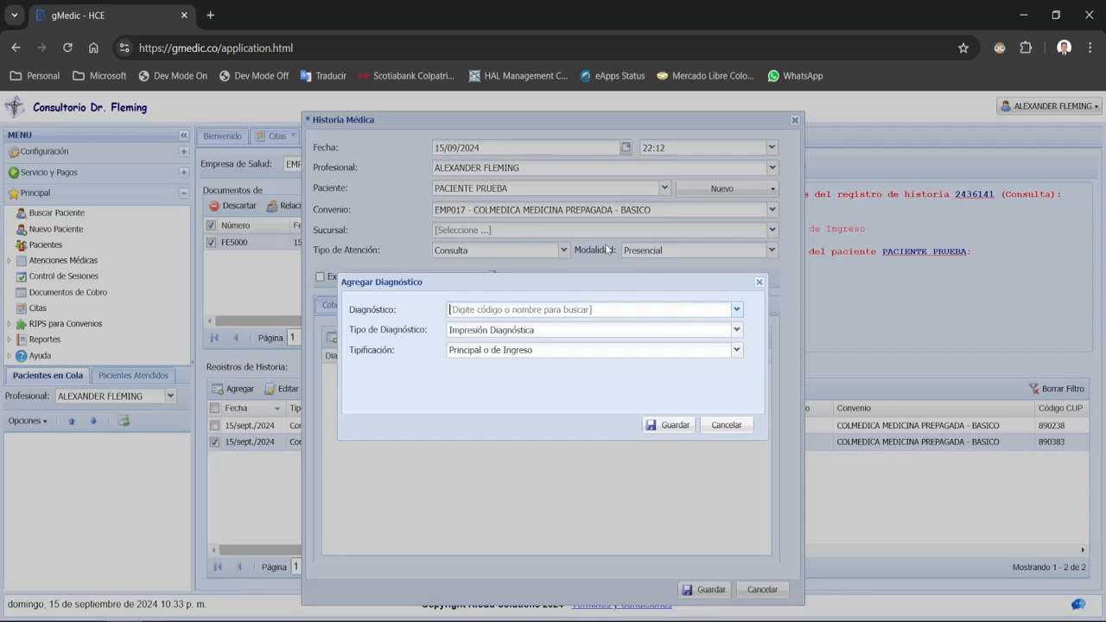
text(c)
key(BackSpace)
key(BackSpace)
text(z100)
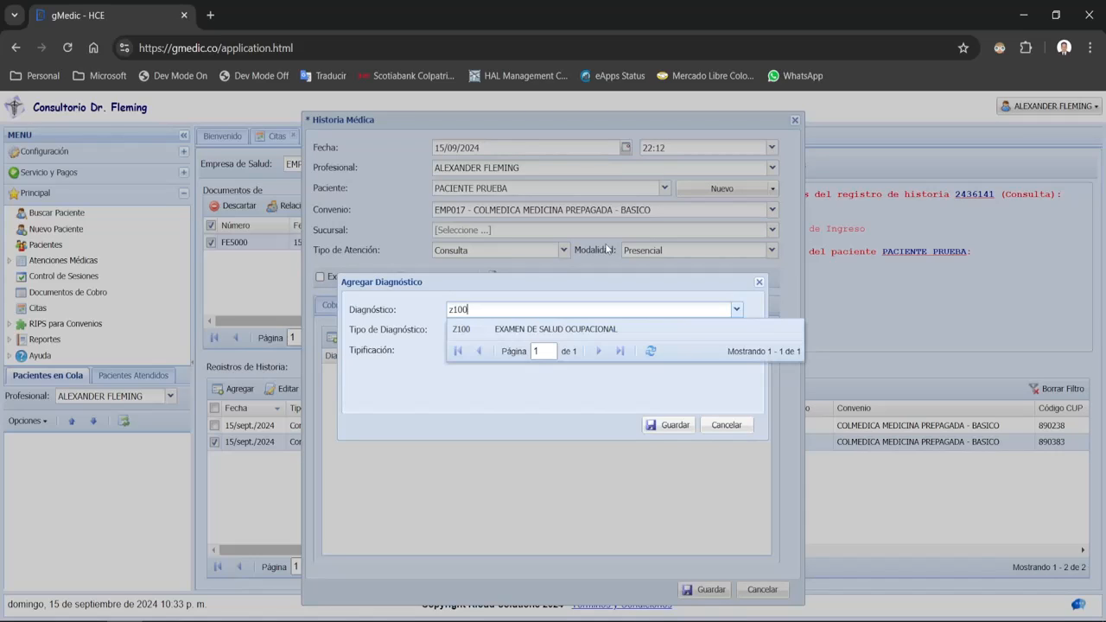
click(555, 333)
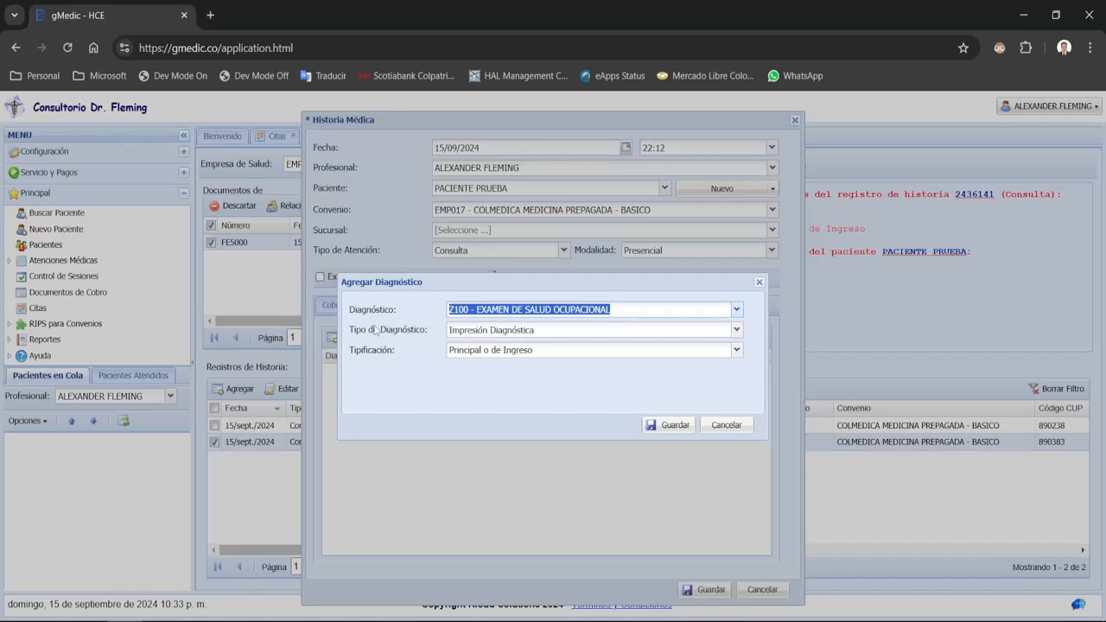
text(z101)
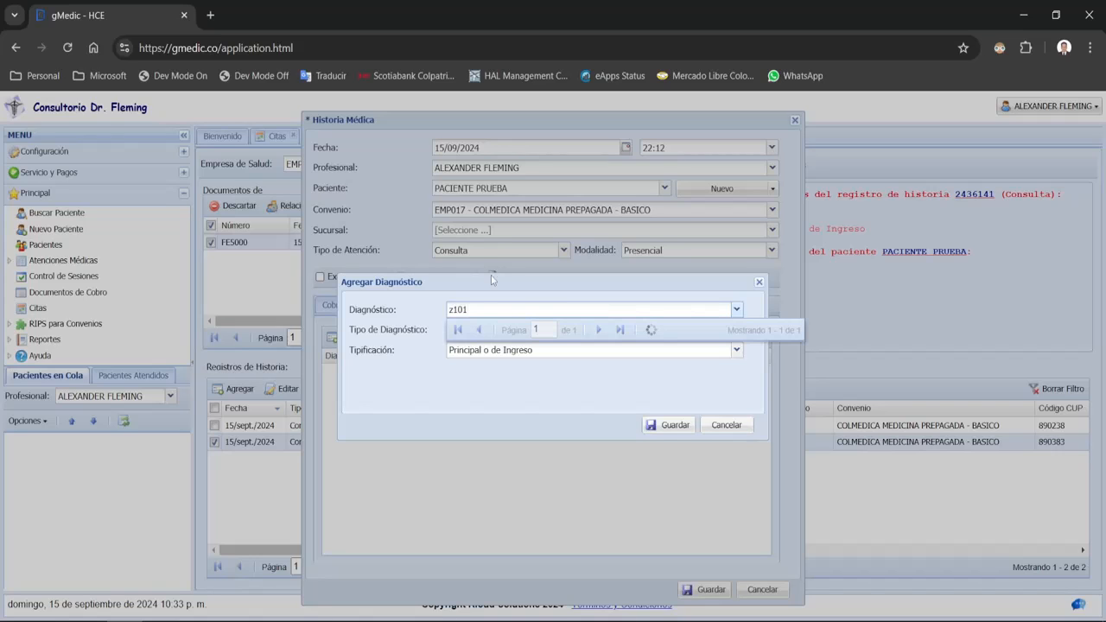
click(553, 323)
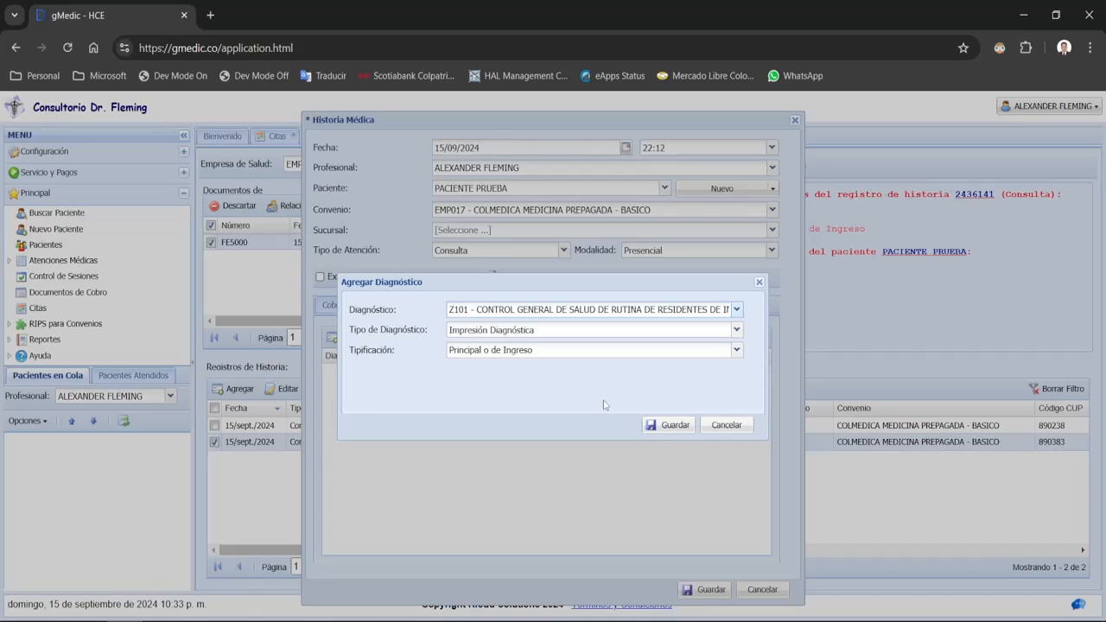
click(671, 424)
click(710, 590)
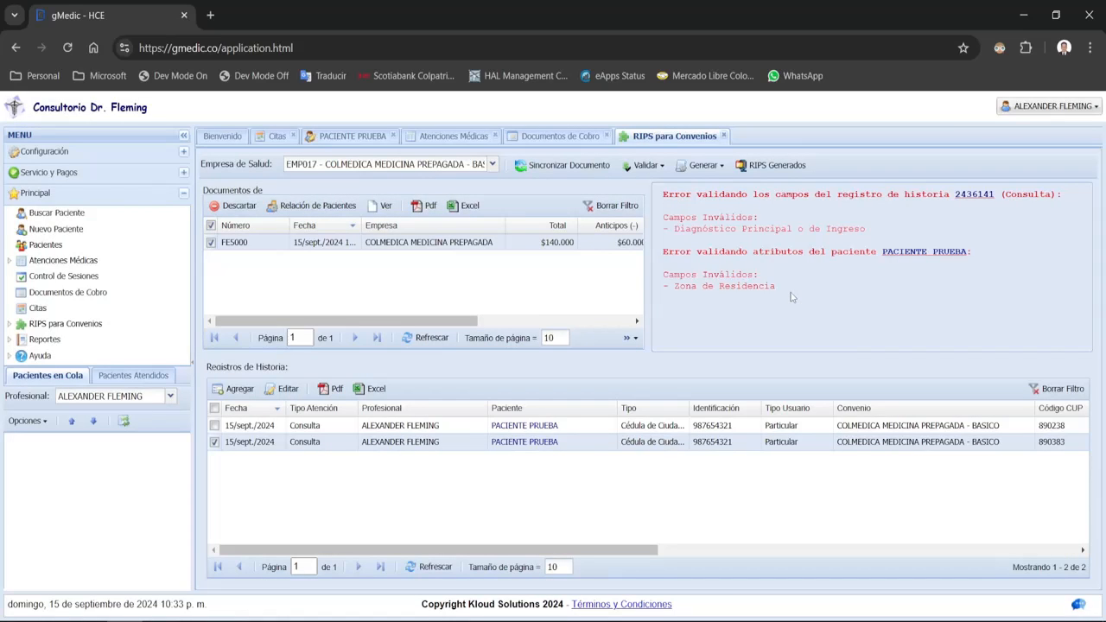
- Open the test patient's details from the residence zone error and set Zona to Urbana
drag(680, 286, 732, 286)
click(679, 302)
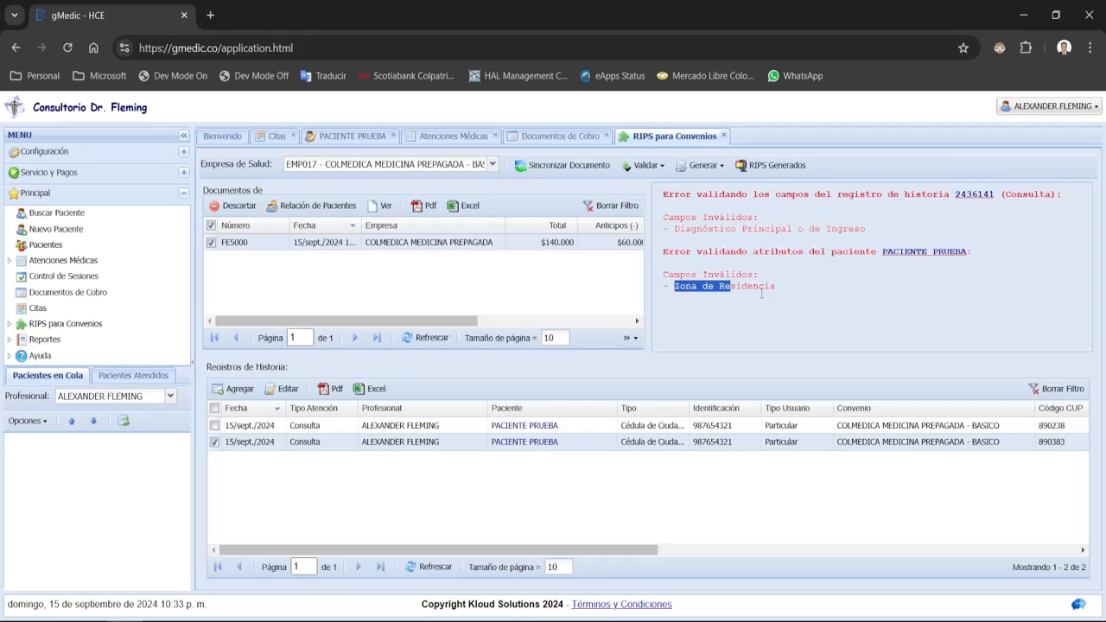
click(912, 253)
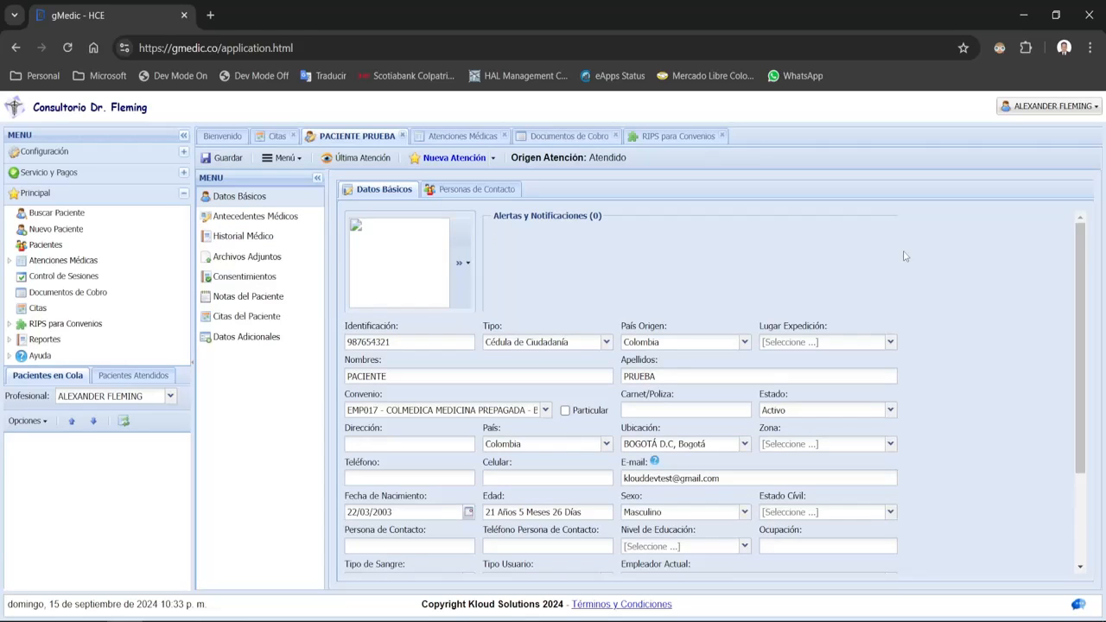
scroll(905, 256, down, 1)
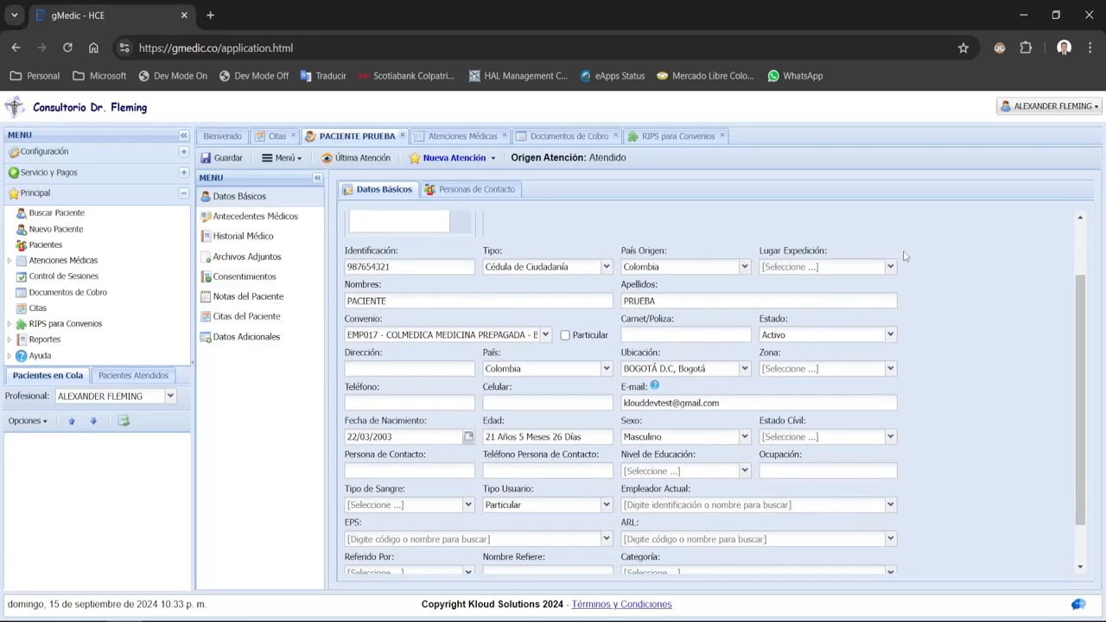
click(363, 366)
click(678, 370)
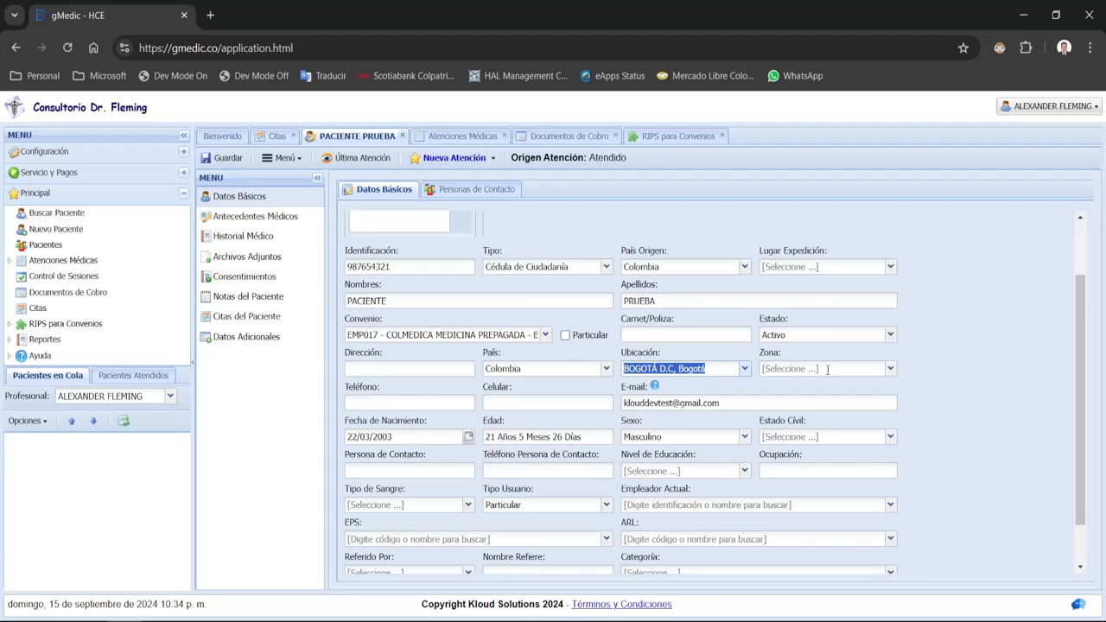
click(460, 370)
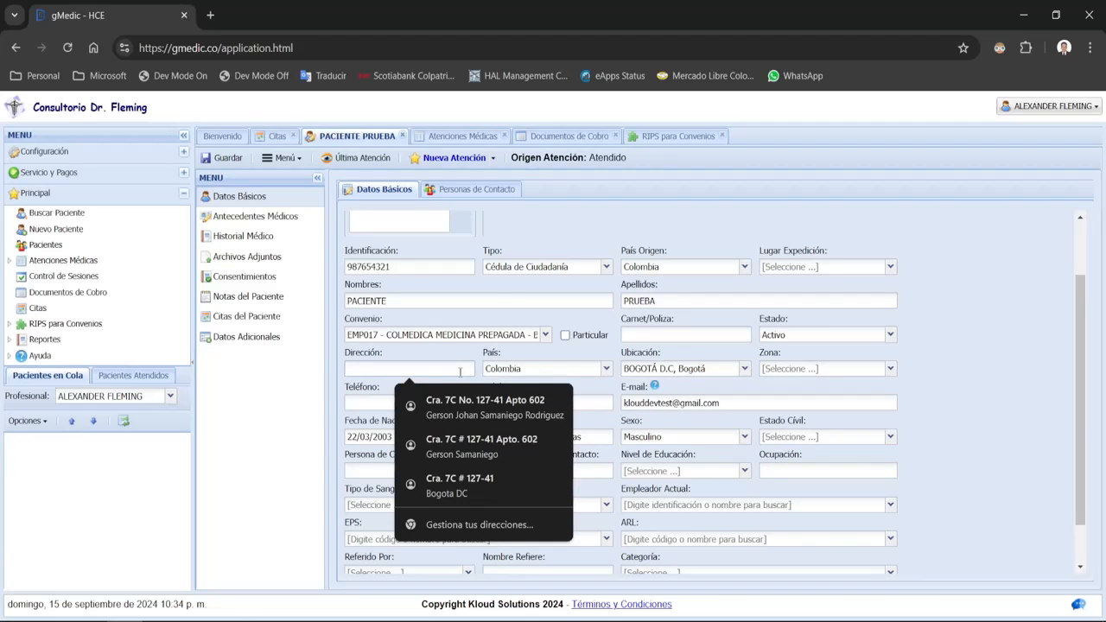
click(892, 369)
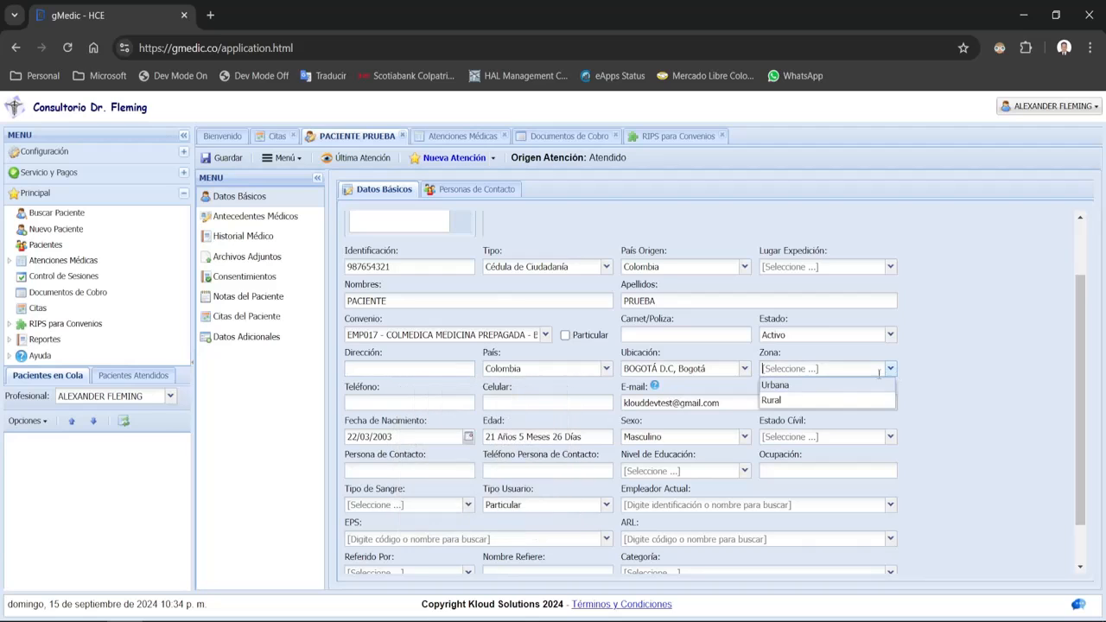
click(827, 386)
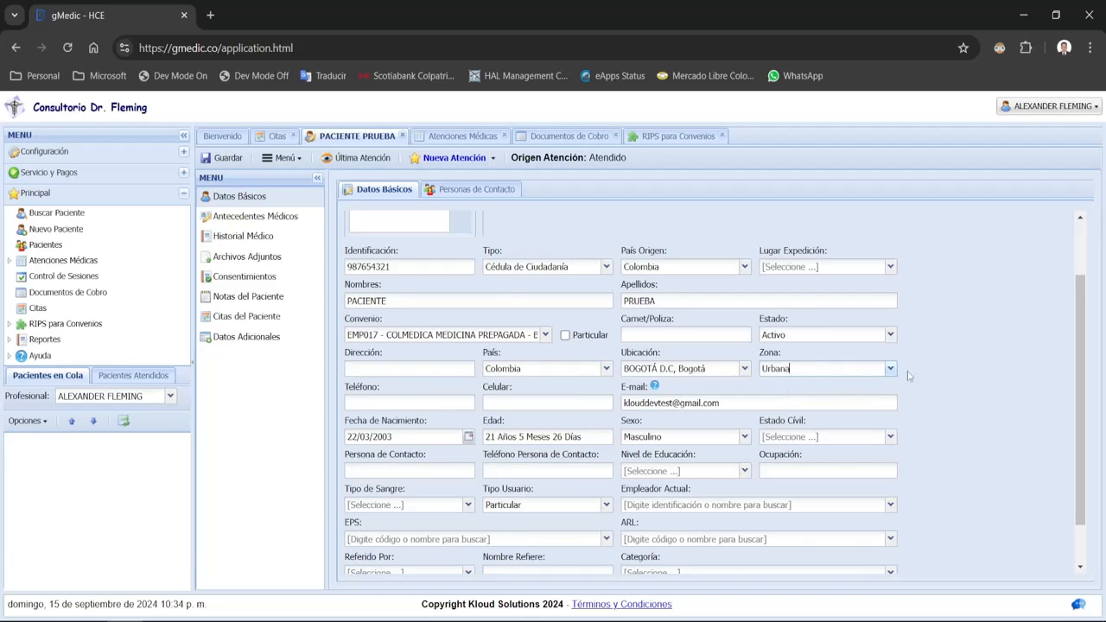
- Save the patient's basic data with the Urbana residence zone
click(226, 159)
drag(346, 250, 359, 252)
mouse_move(675, 471)
mouse_down()
mouse_move(689, 490)
mouse_move(660, 460)
mouse_up()
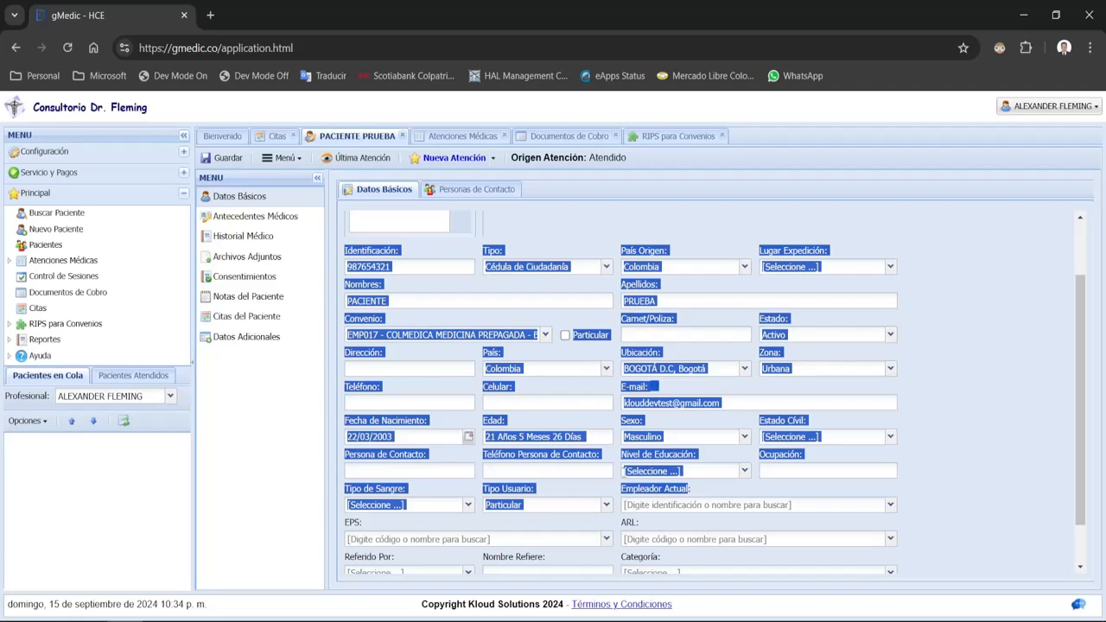
click(604, 251)
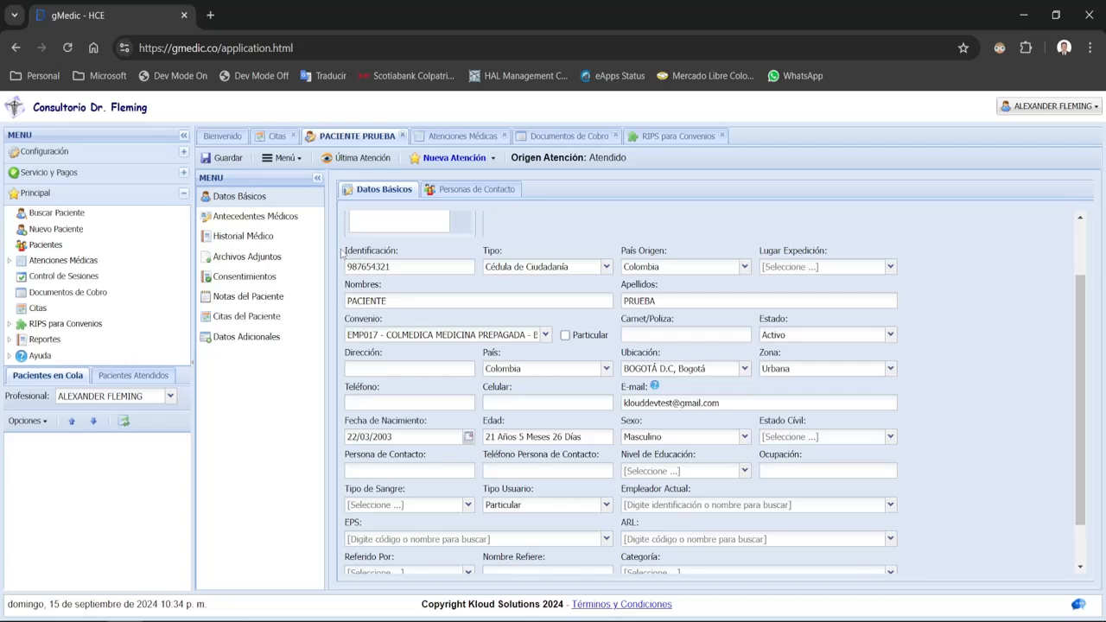
drag(345, 252, 653, 448)
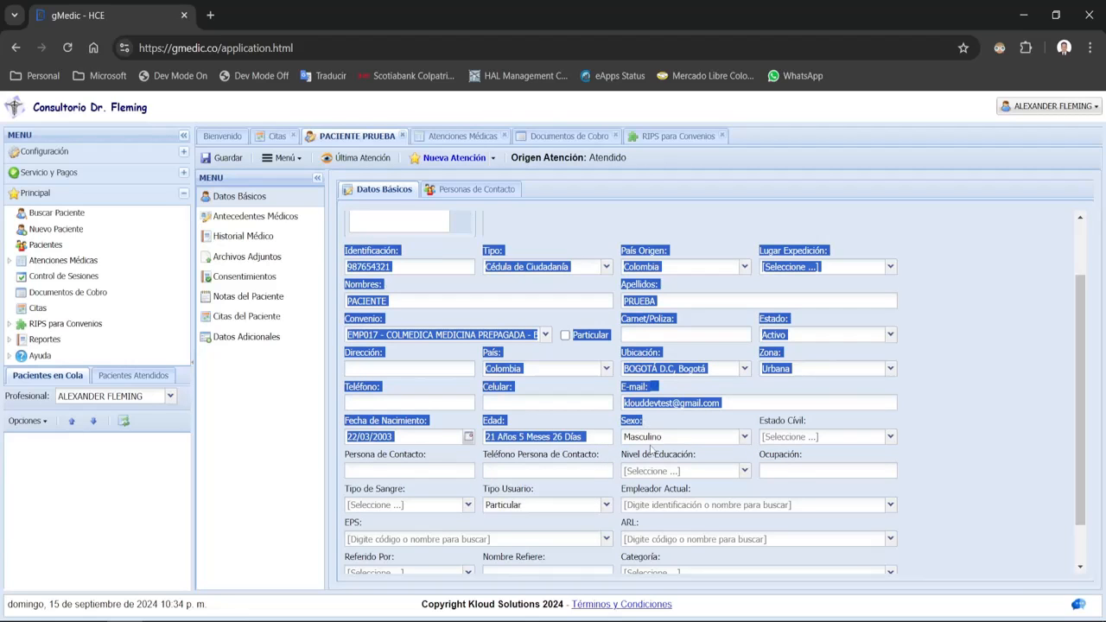
- Validate FE5000's RIPS in JSON (V2) format and confirm the Exitosa result
click(402, 136)
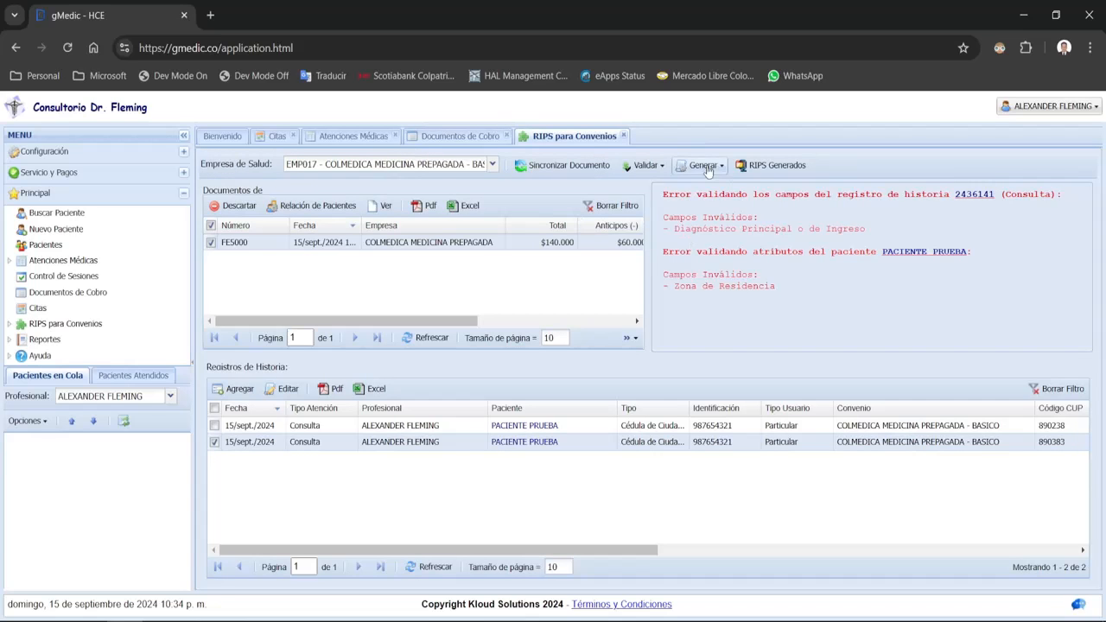
click(640, 168)
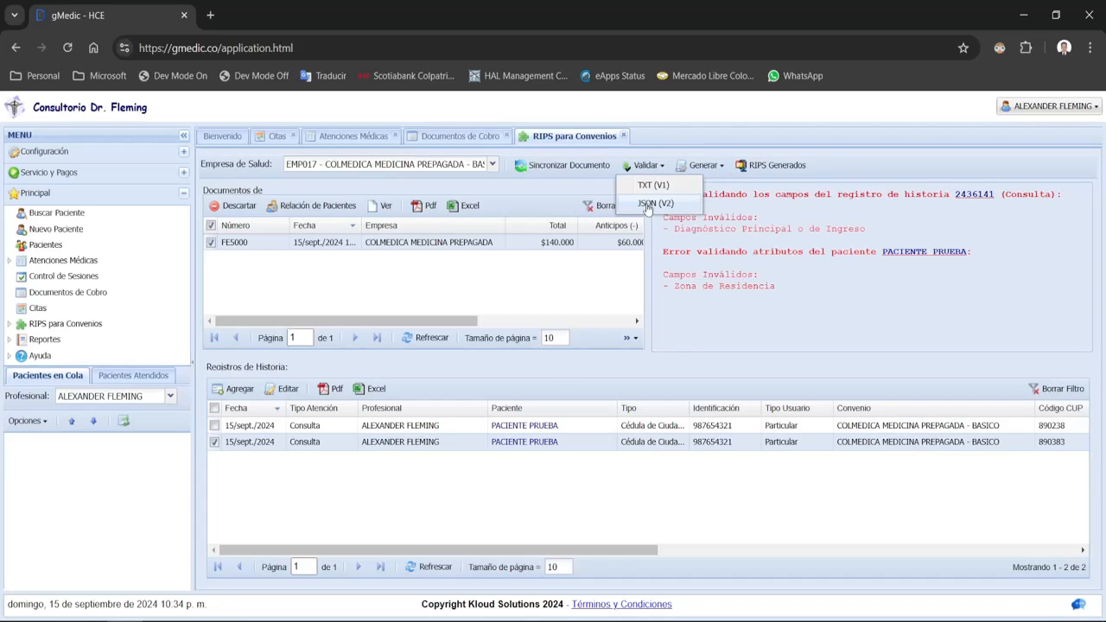
click(649, 204)
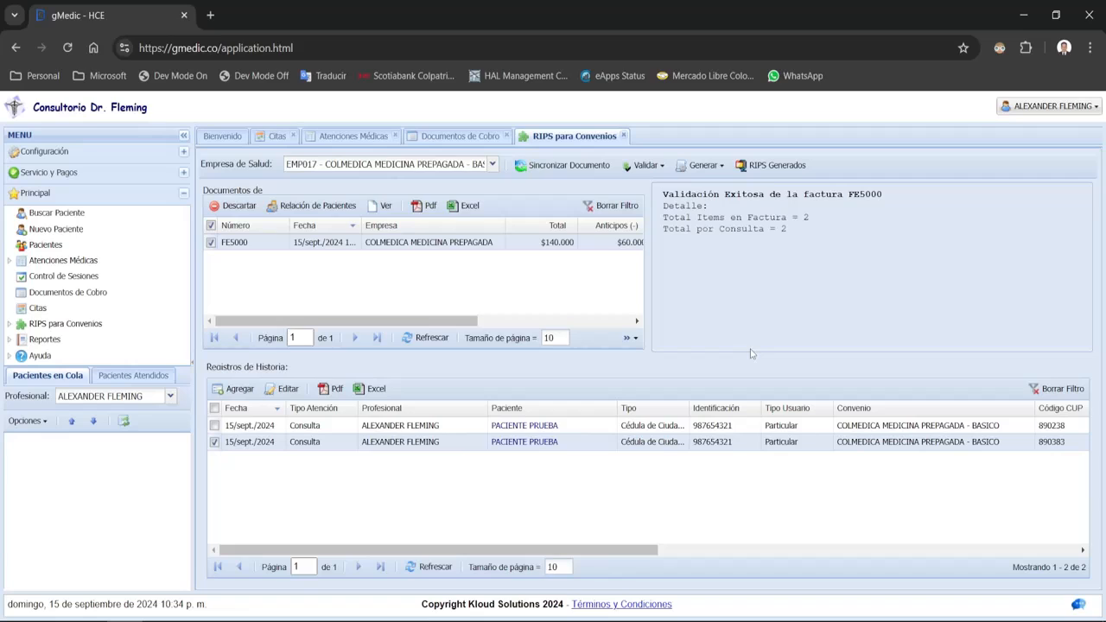
double_click(745, 194)
double_click(801, 218)
click(781, 225)
- Generate the RIPS for FE5000 and save the zip into Downloads
click(701, 166)
click(709, 208)
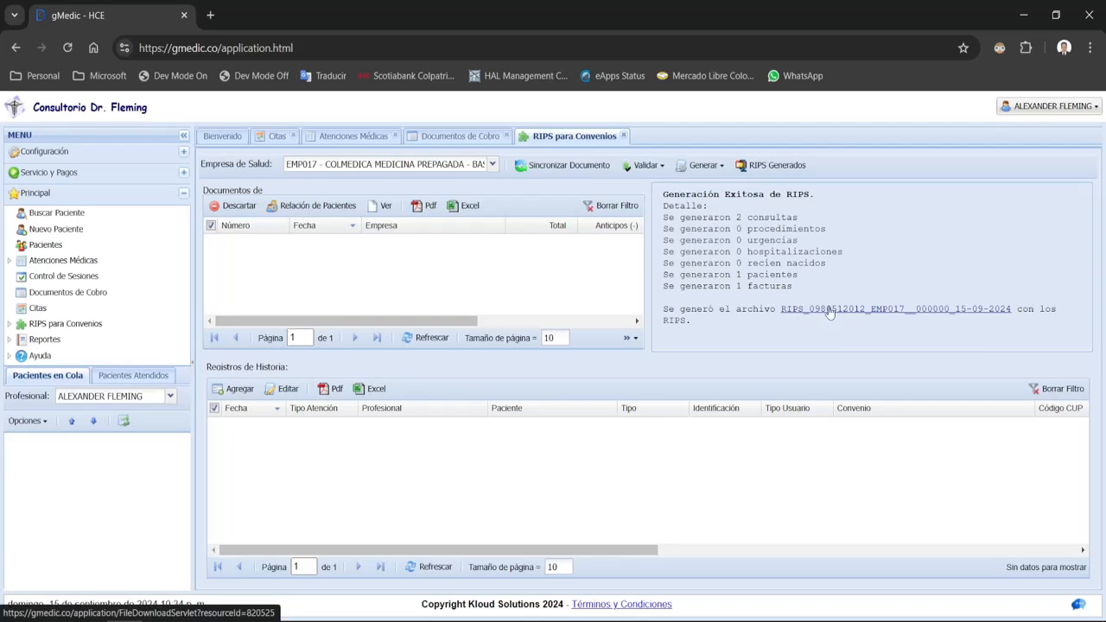
click(800, 305)
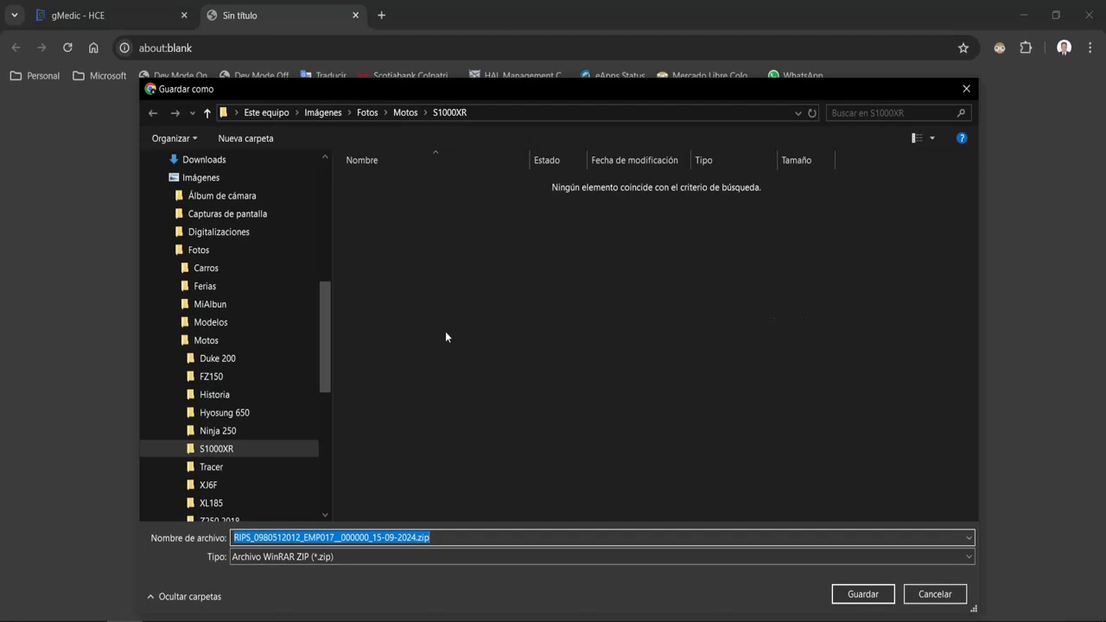
drag(326, 310, 302, 173)
click(251, 184)
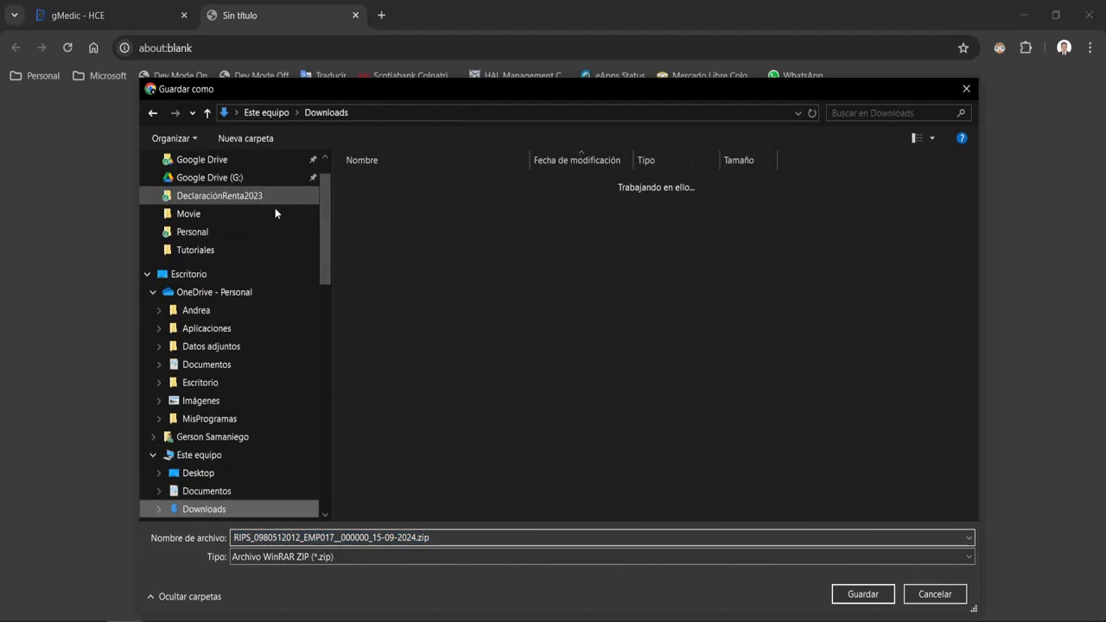
click(857, 595)
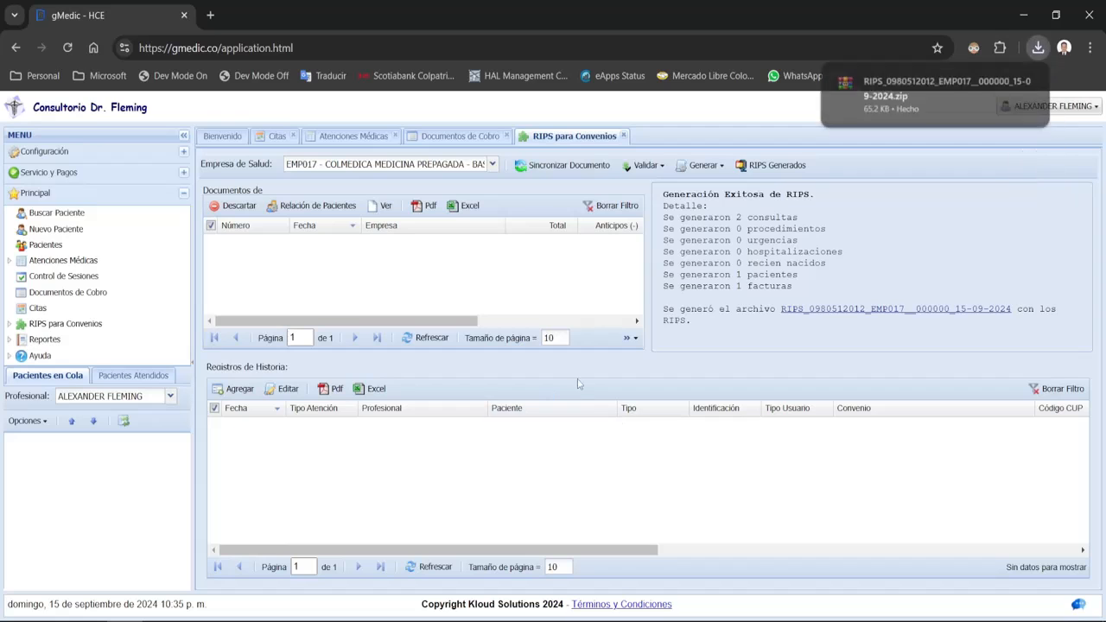
- Open the downloaded RIPS zip in WinRAR and check its two invoice PDFs and FE5000.json
click(908, 89)
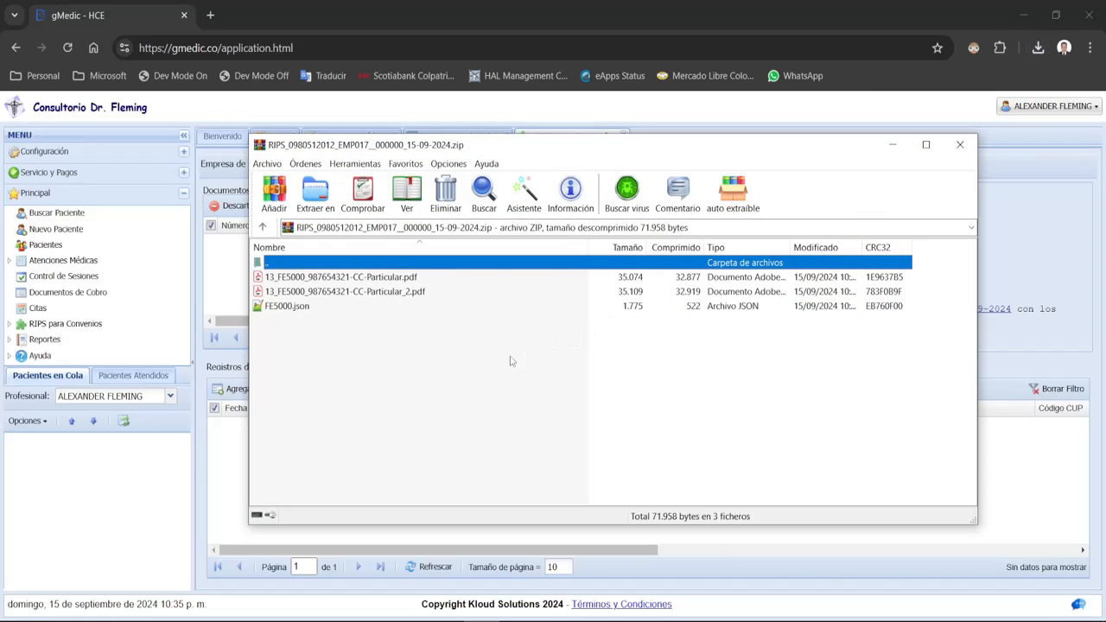
click(304, 307)
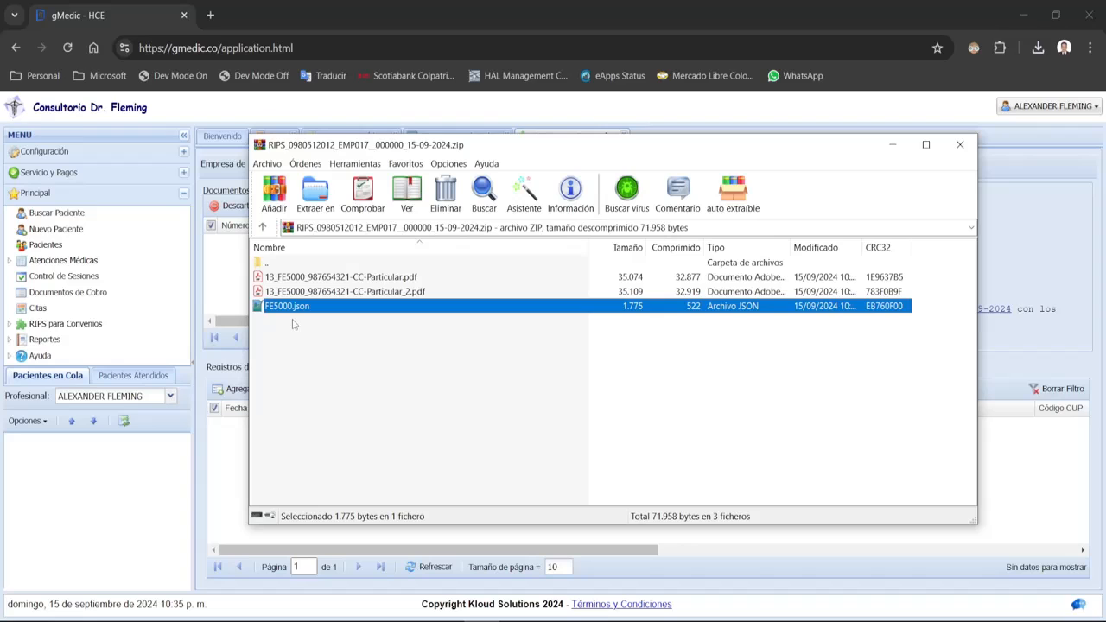
click(302, 280)
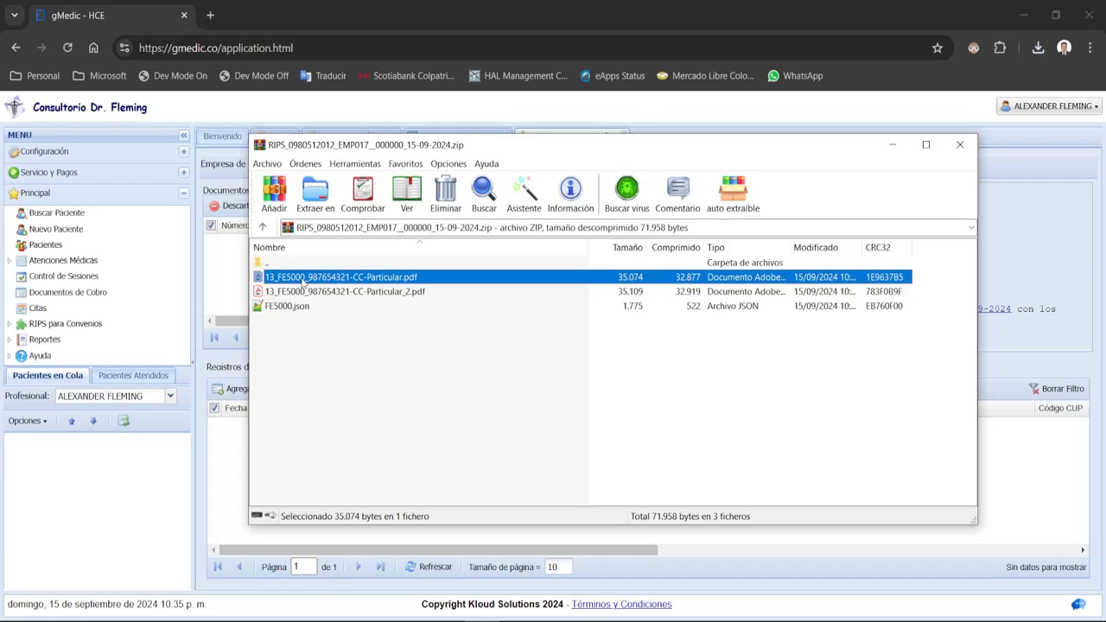
click(304, 294)
click(304, 280)
click(339, 319)
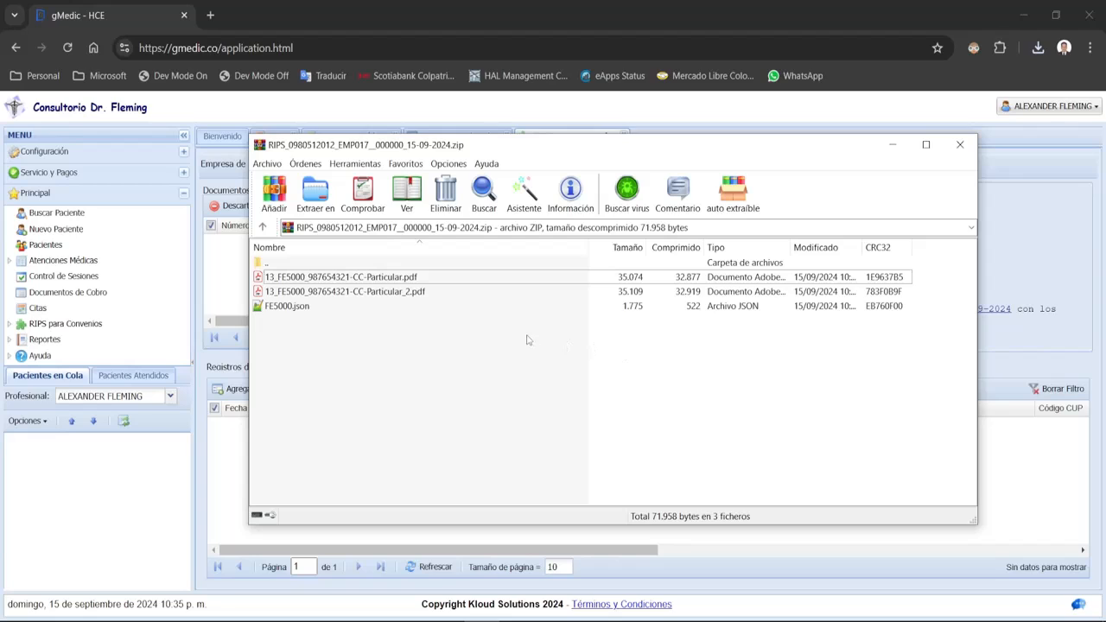
click(300, 310)
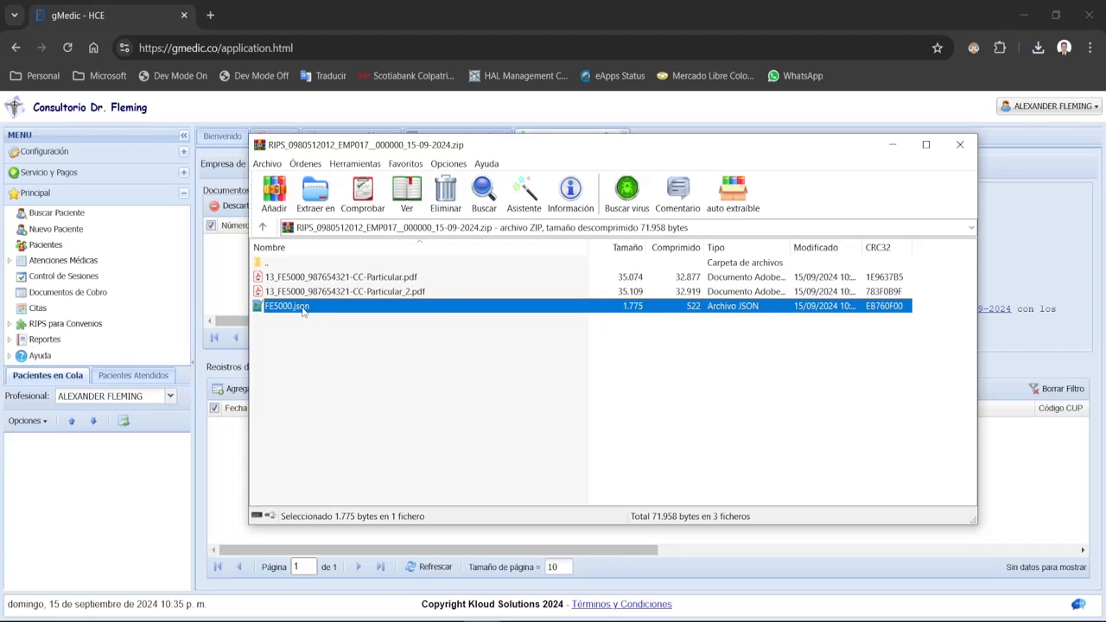
- Open FE5000.json in Notepad++ and format it with JSON Viewer's Format JSON
double_click(300, 307)
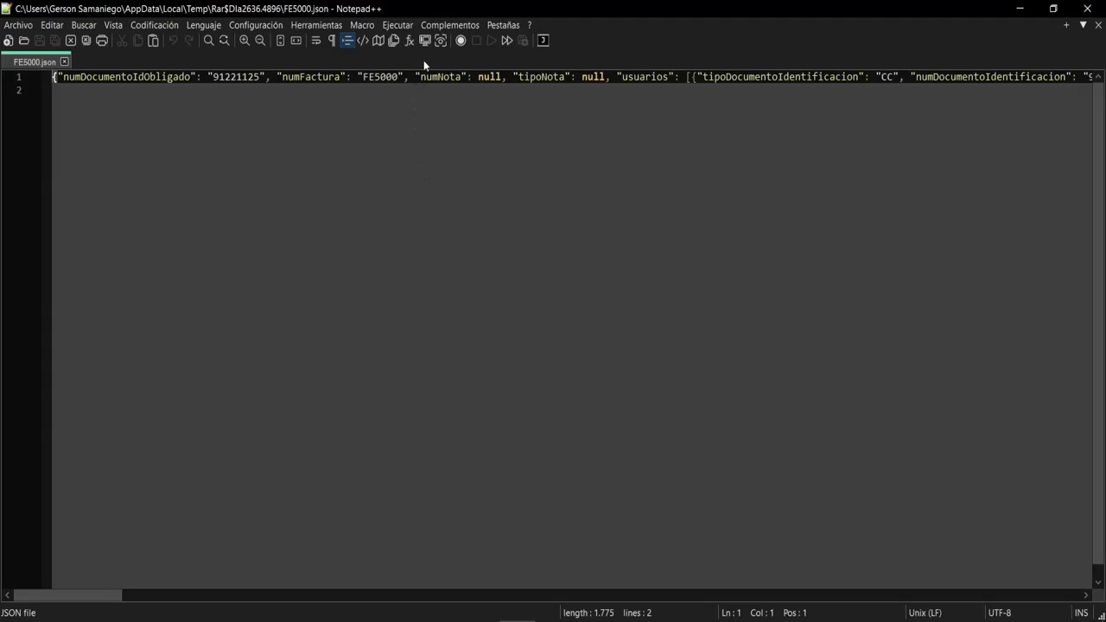
click(433, 26)
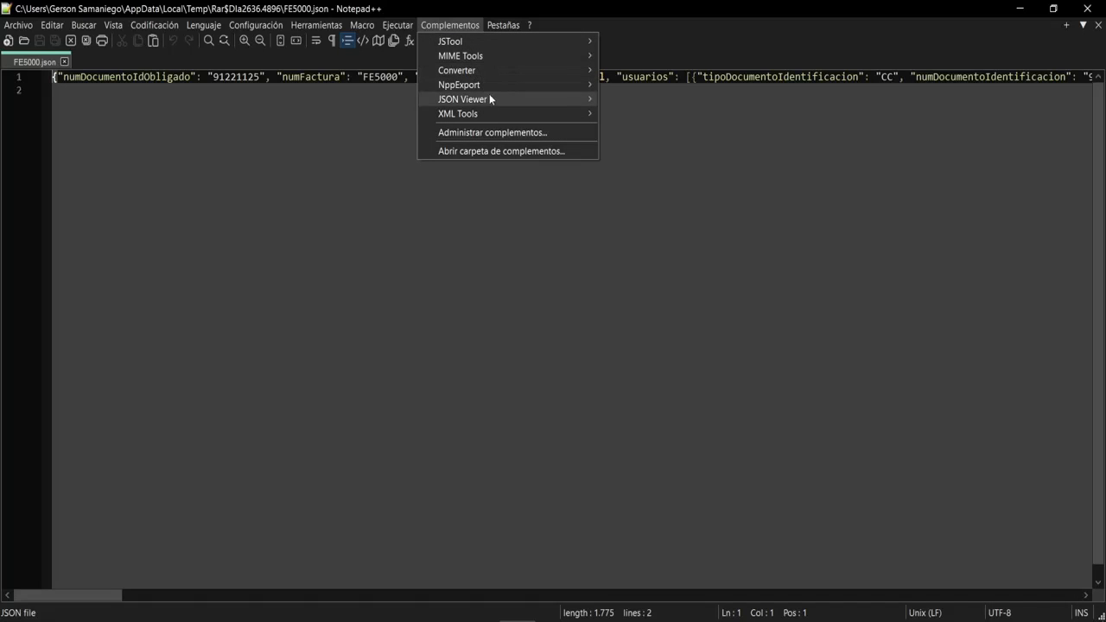
mouse_move(516, 101)
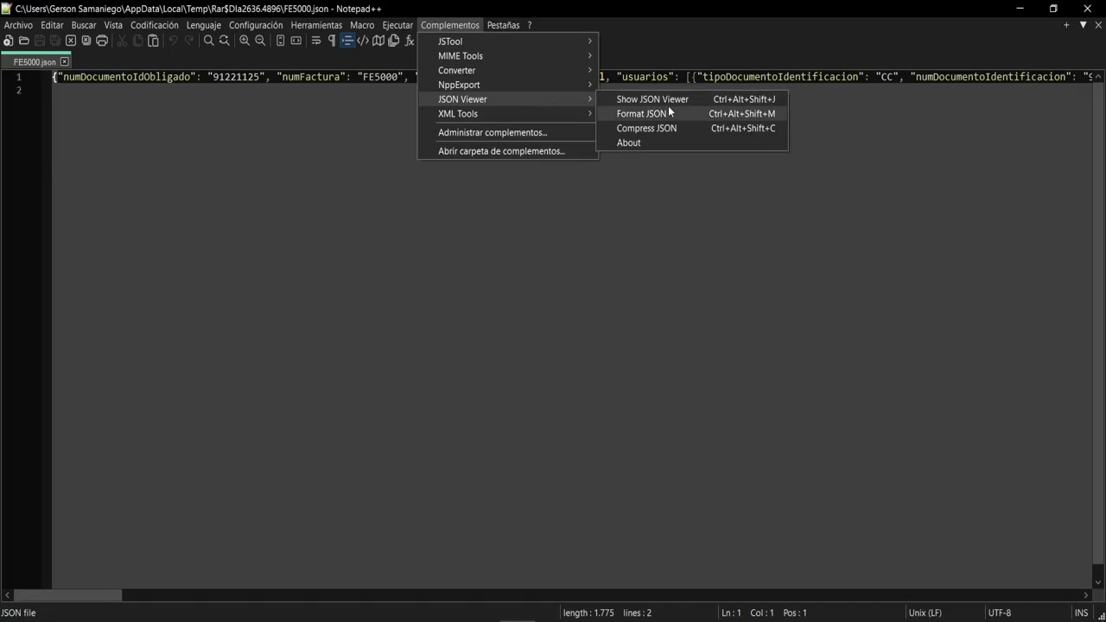
click(641, 114)
- Review the indented JSON, then close the file without saving changes
scroll(485, 302, up, 4)
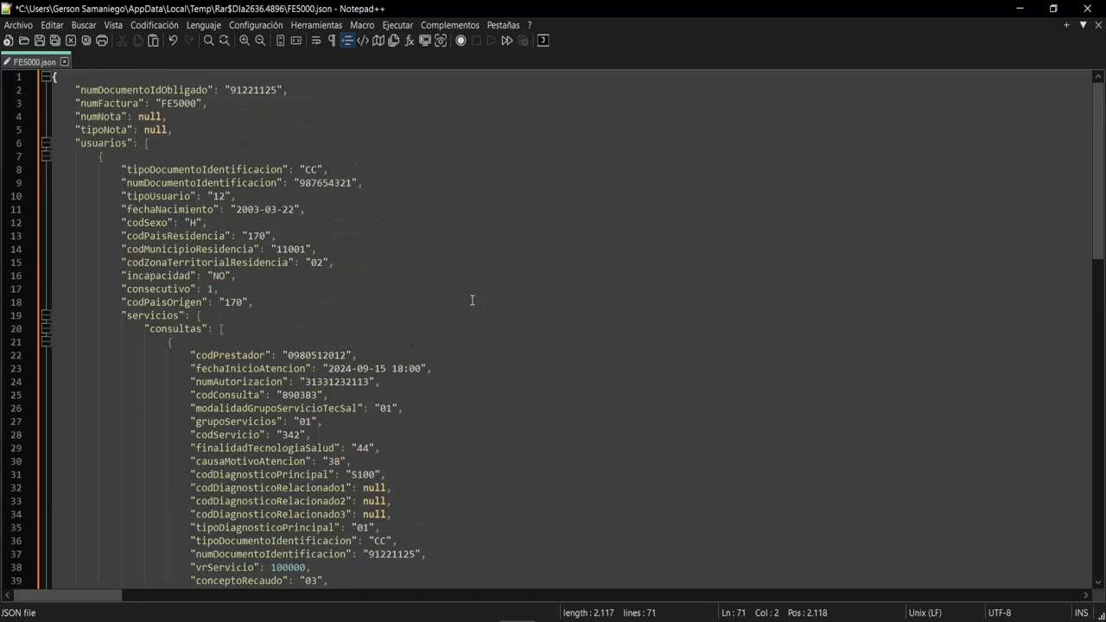
drag(93, 90, 128, 143)
scroll(234, 317, down, 9)
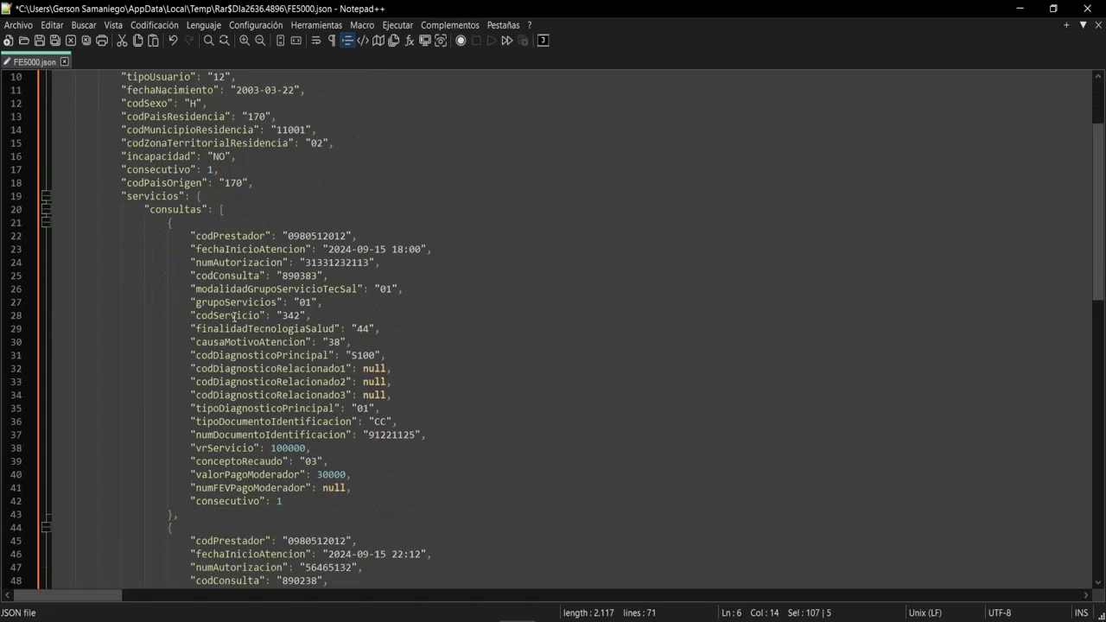
scroll(233, 316, up, 8)
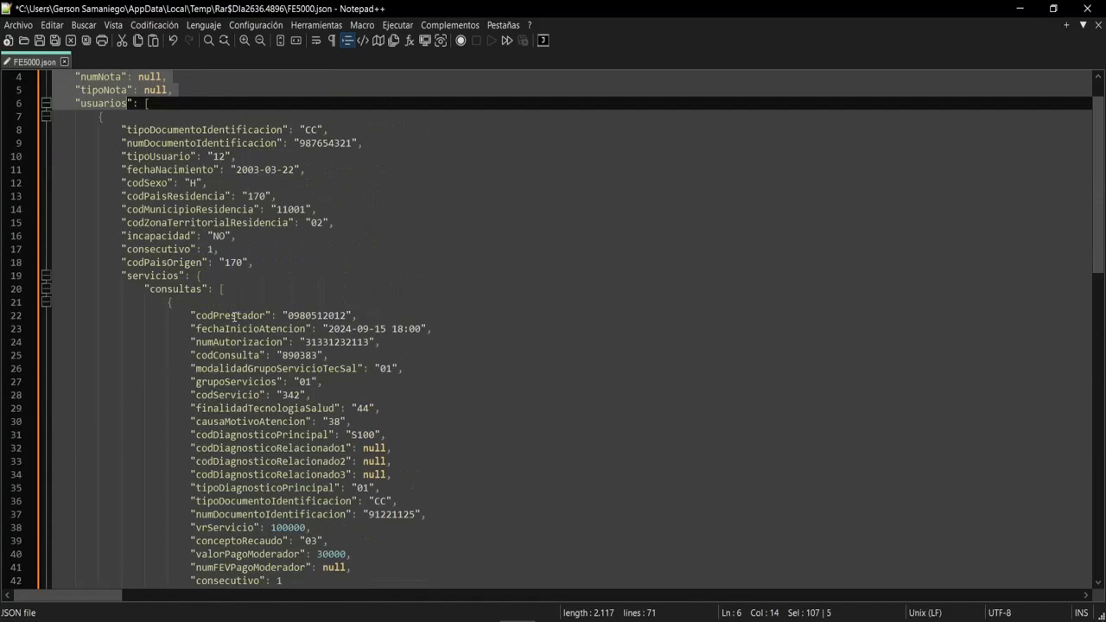
click(1088, 8)
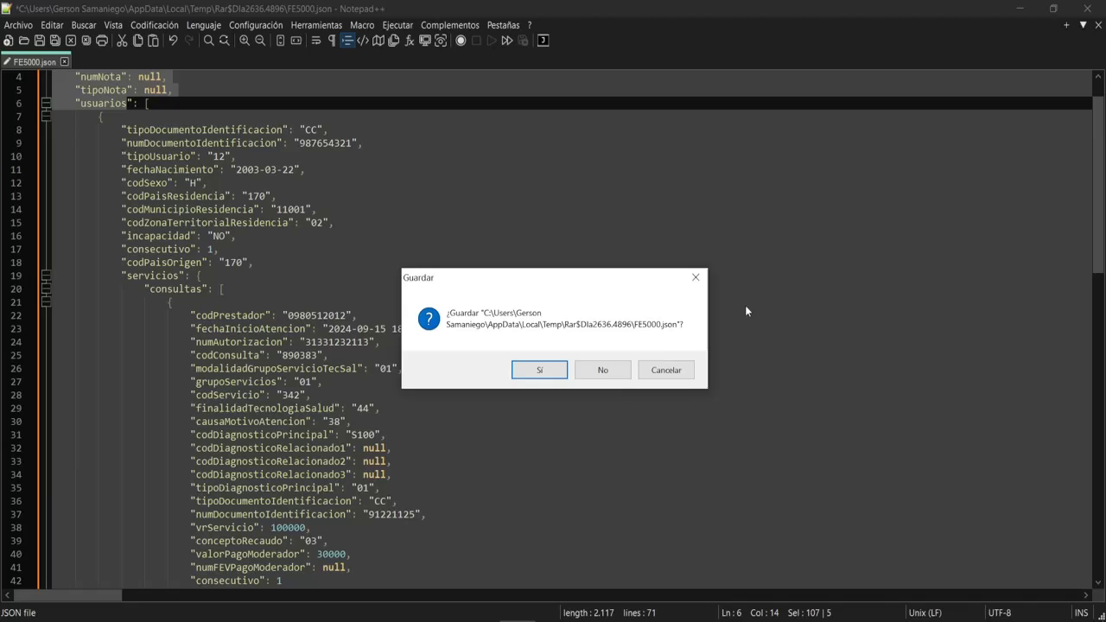
click(605, 372)
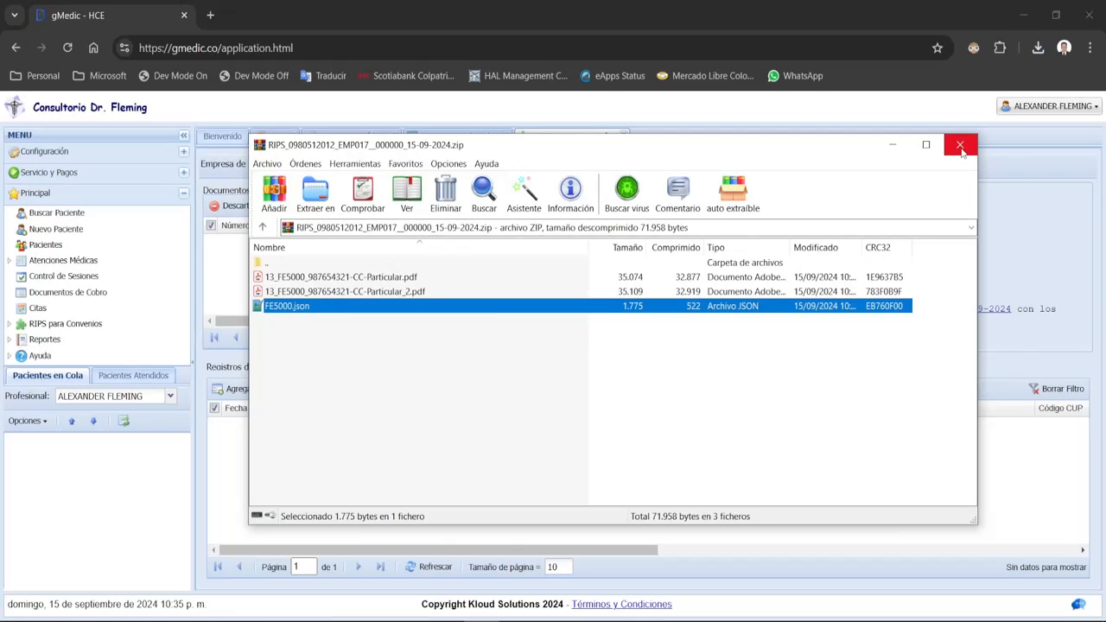
- Close WinRAR and select FE5000 from RIPS para Convenios' Documentos Ya Generados list
click(960, 144)
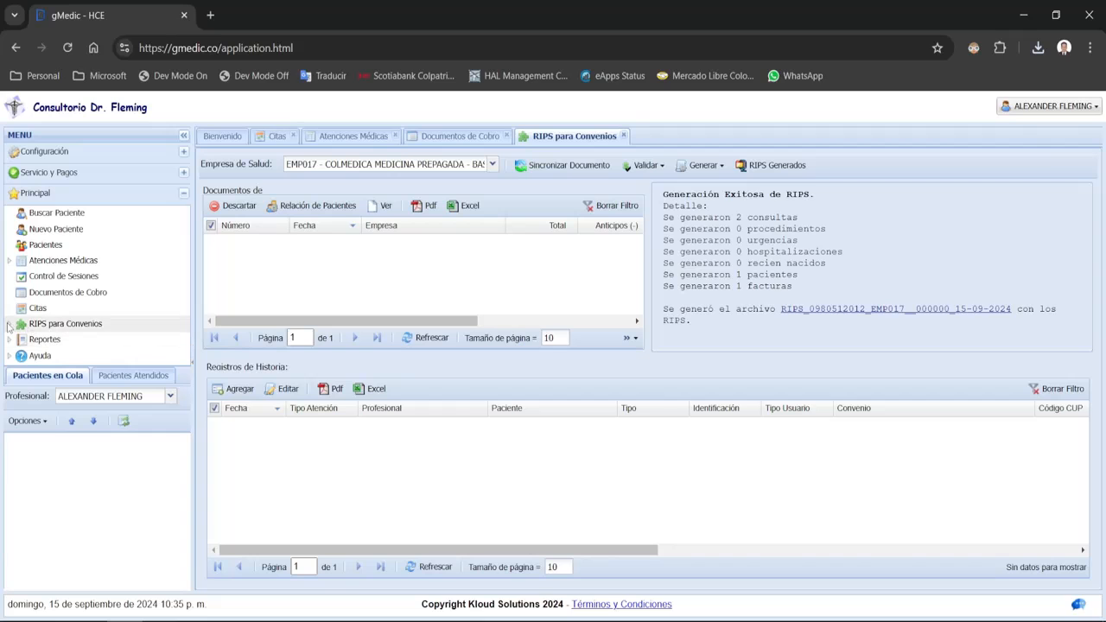
click(62, 323)
scroll(62, 324, down, 1)
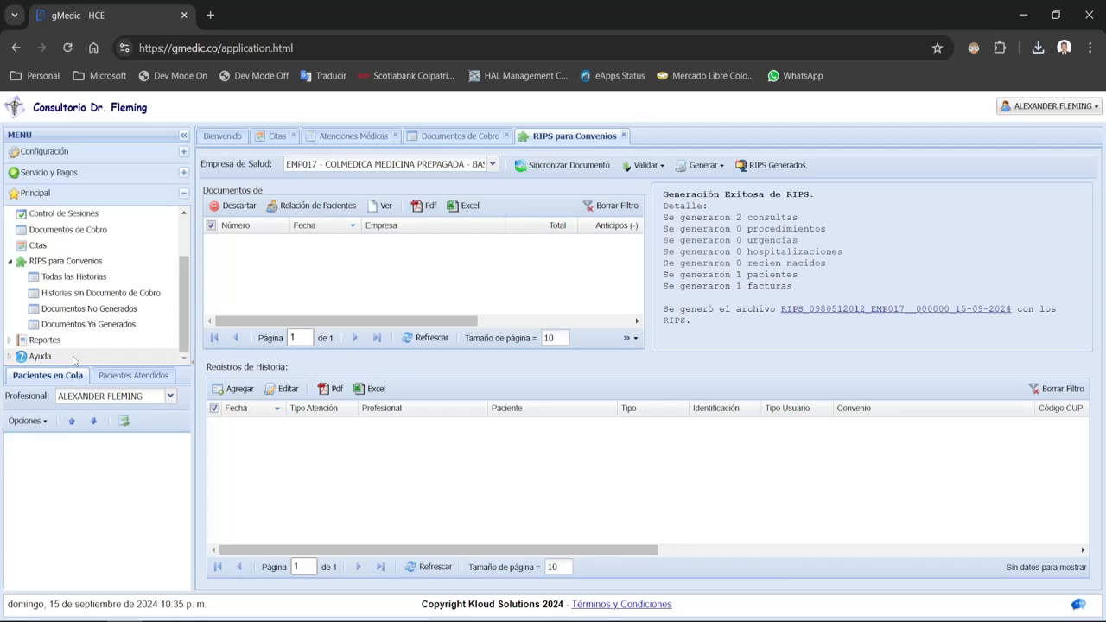
click(70, 325)
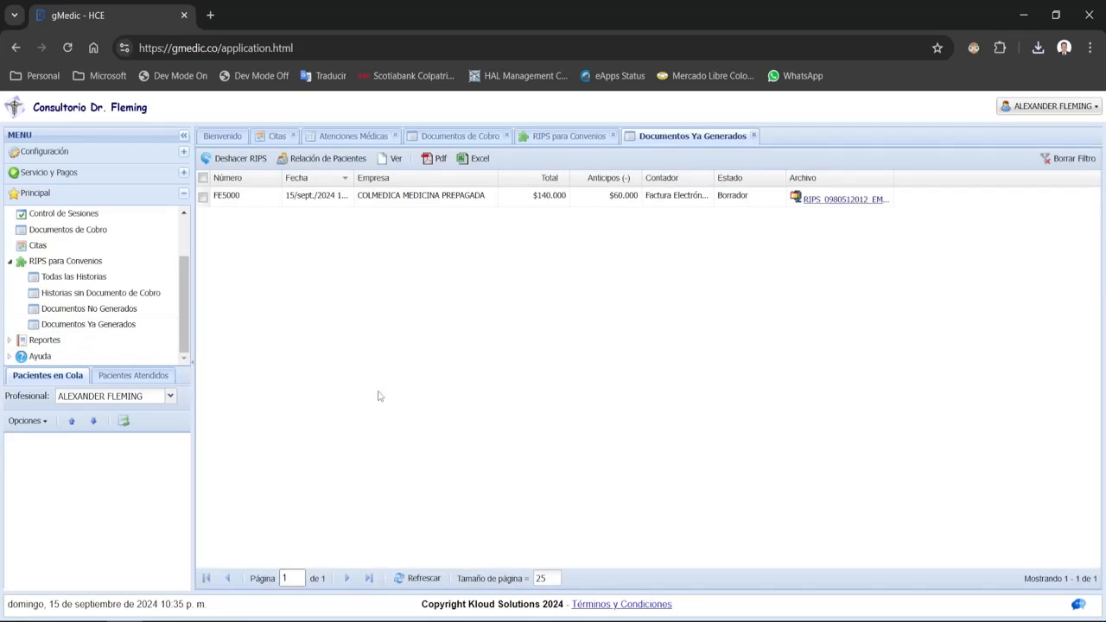
click(346, 200)
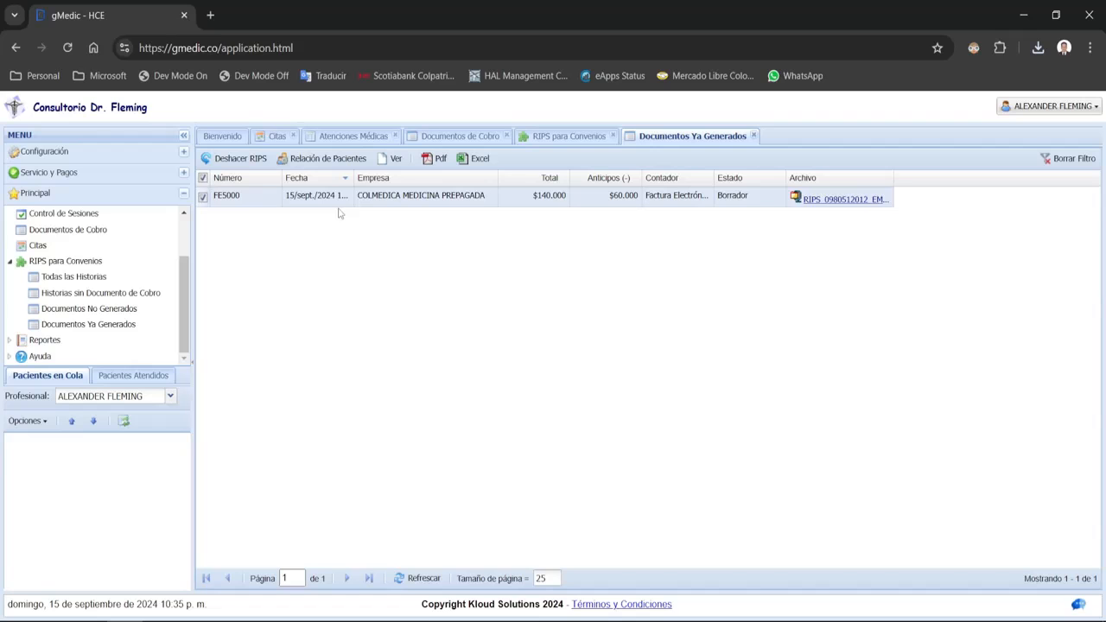
double_click(226, 197)
- Open FE5000 and close the document so its status changes from Borrador to Cerrada
double_click(456, 199)
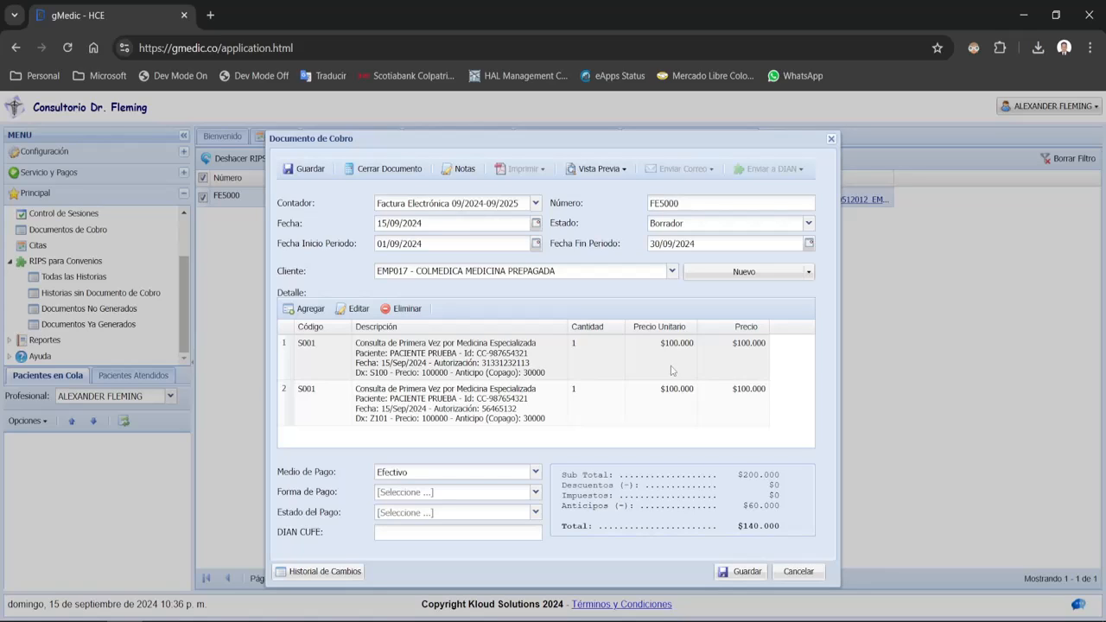
click(404, 169)
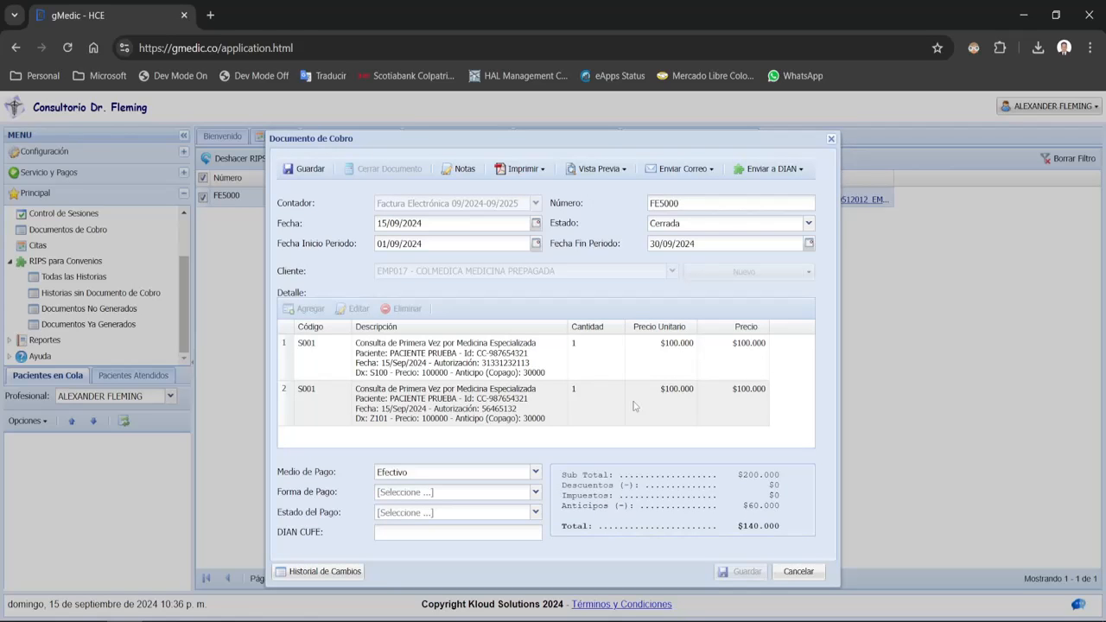
click(757, 169)
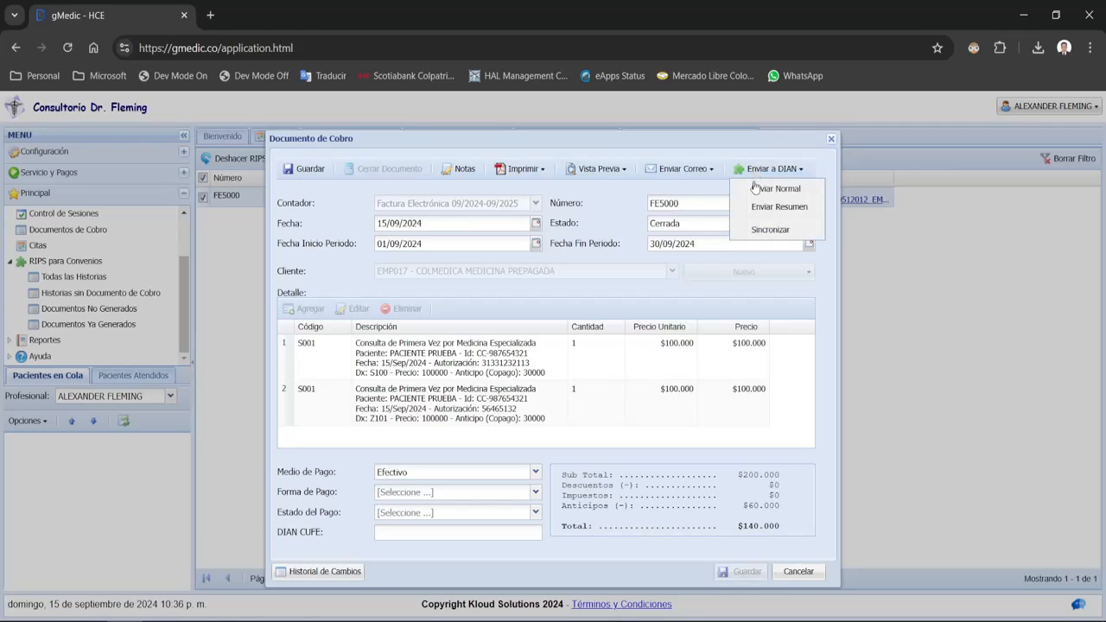
click(829, 384)
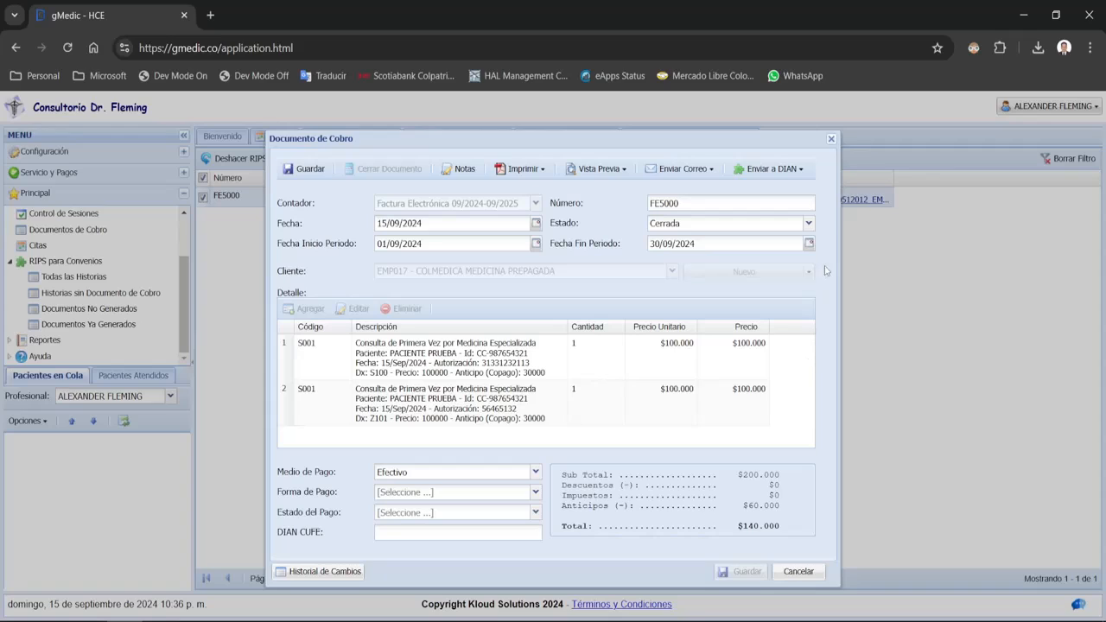
- Close FE5000's Documento de Cobro dialog to get back to the Documentos Ya Generados list
click(830, 140)
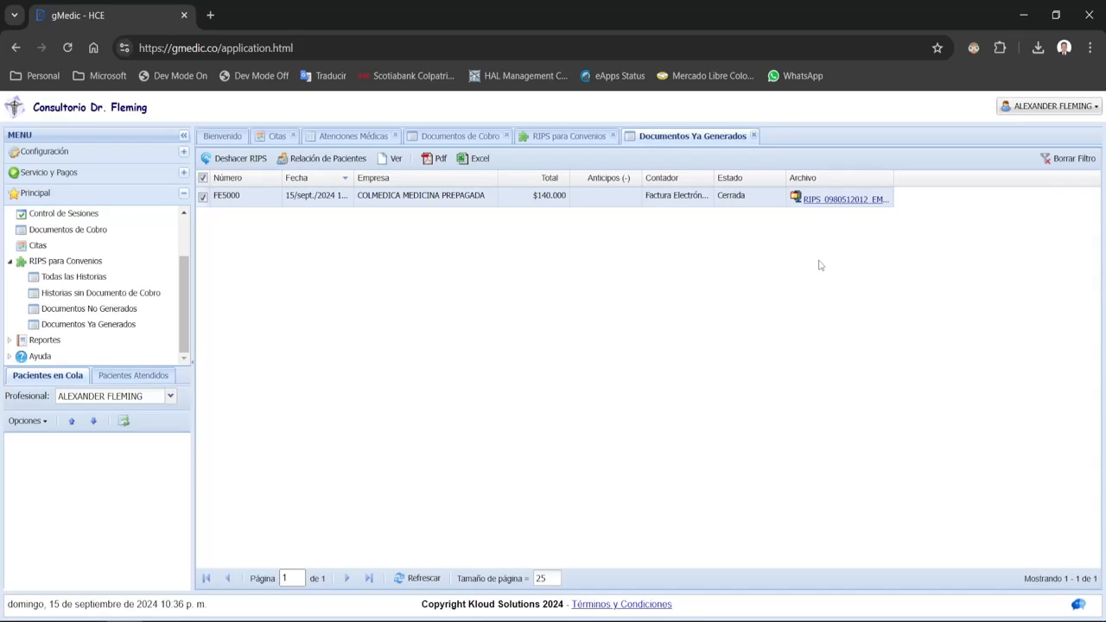
- Download FE5000's RIPS ZIP from the Archivo column and save it to Downloads
click(830, 204)
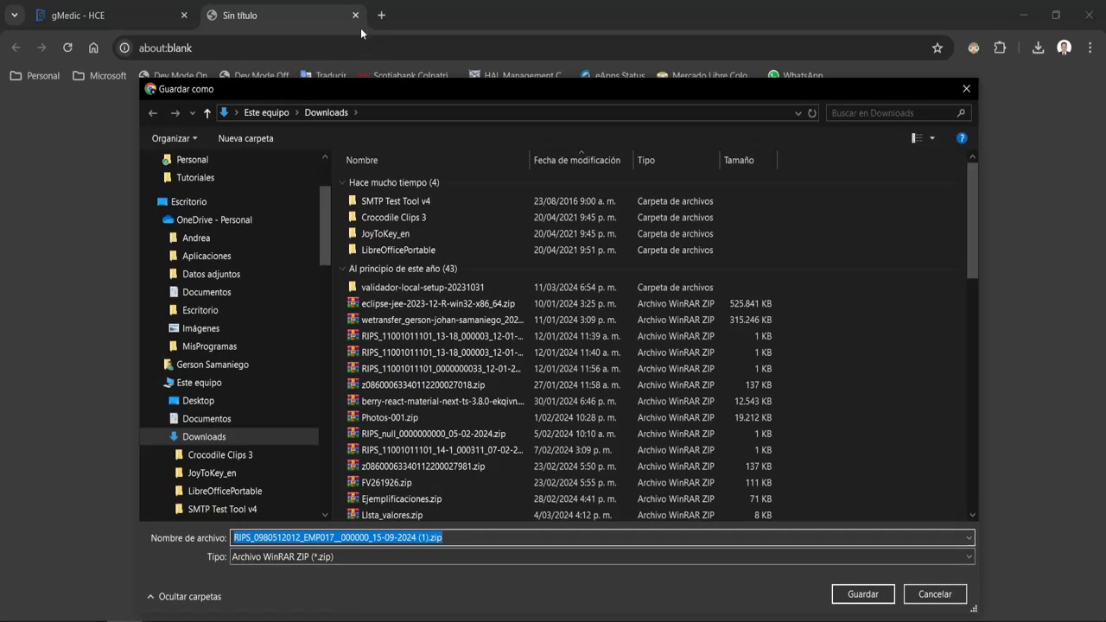
click(356, 16)
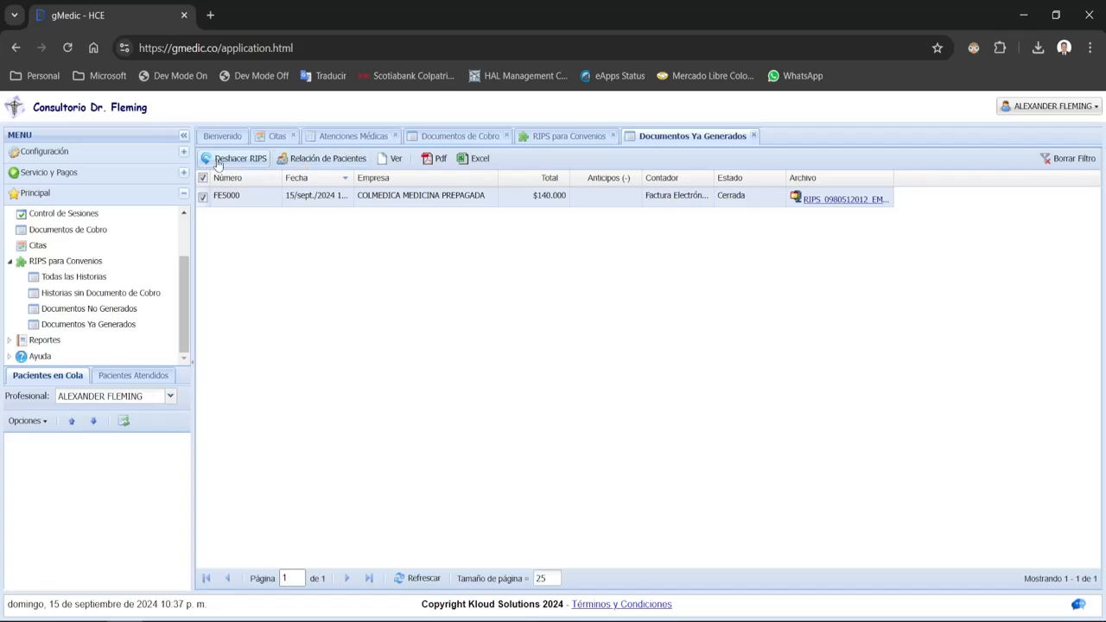
- Undo FE5000's RIPS, confirm it as pending, and refresh RIPS para Convenios to see it listed
click(246, 162)
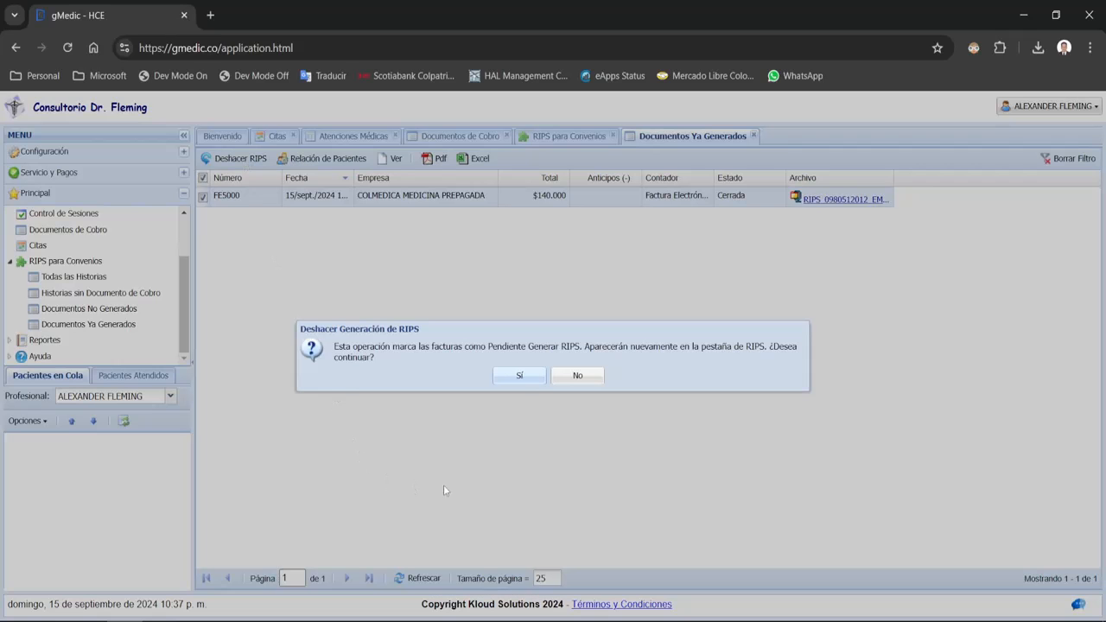
click(519, 377)
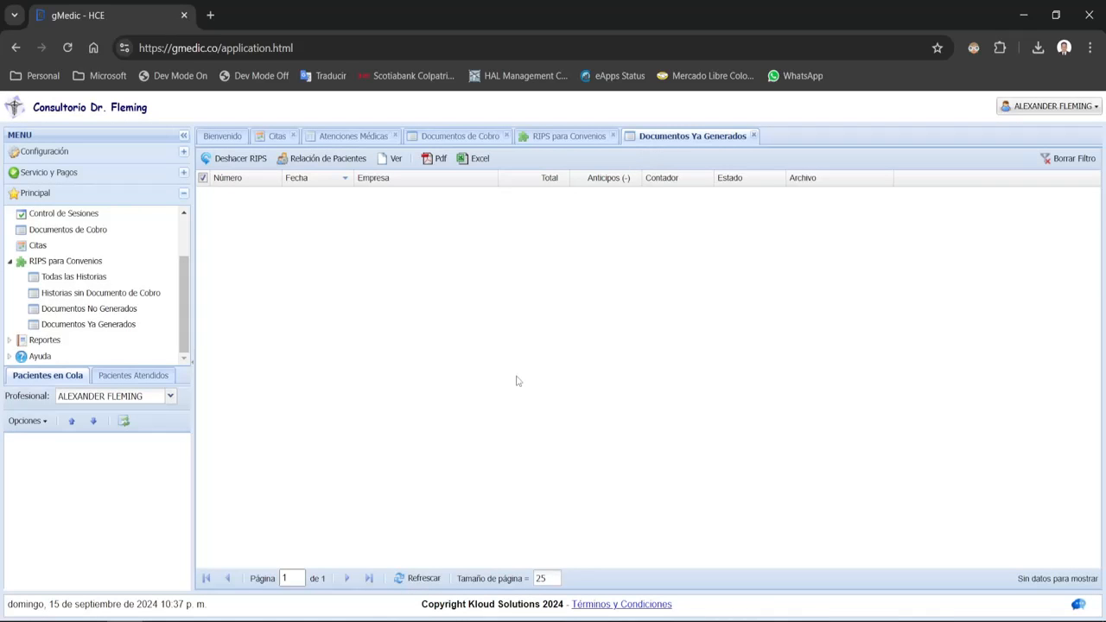
click(548, 137)
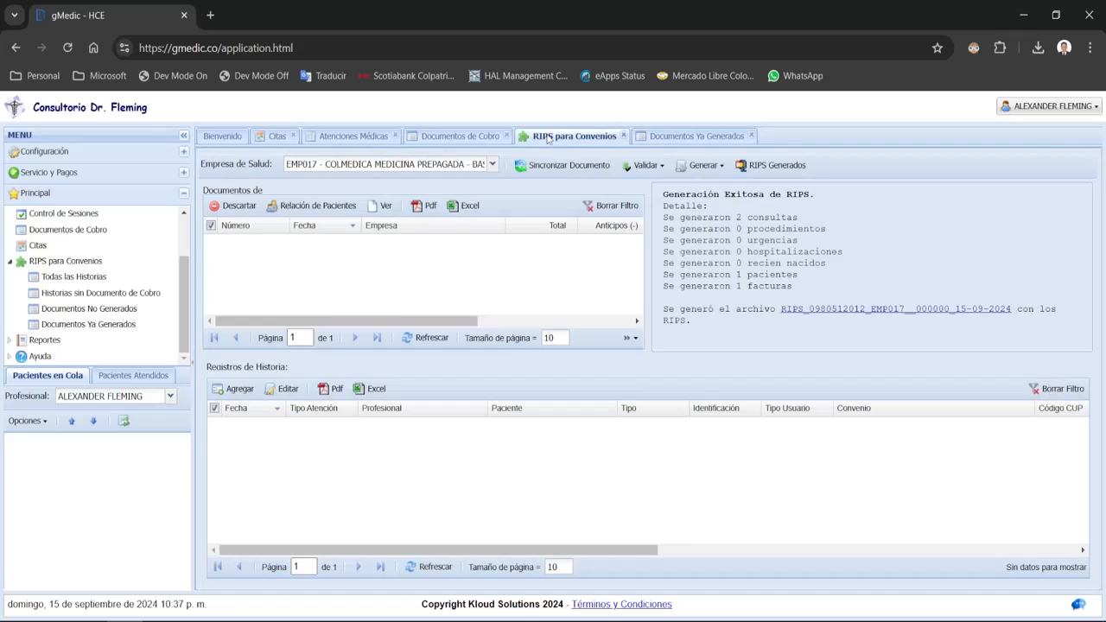
click(413, 340)
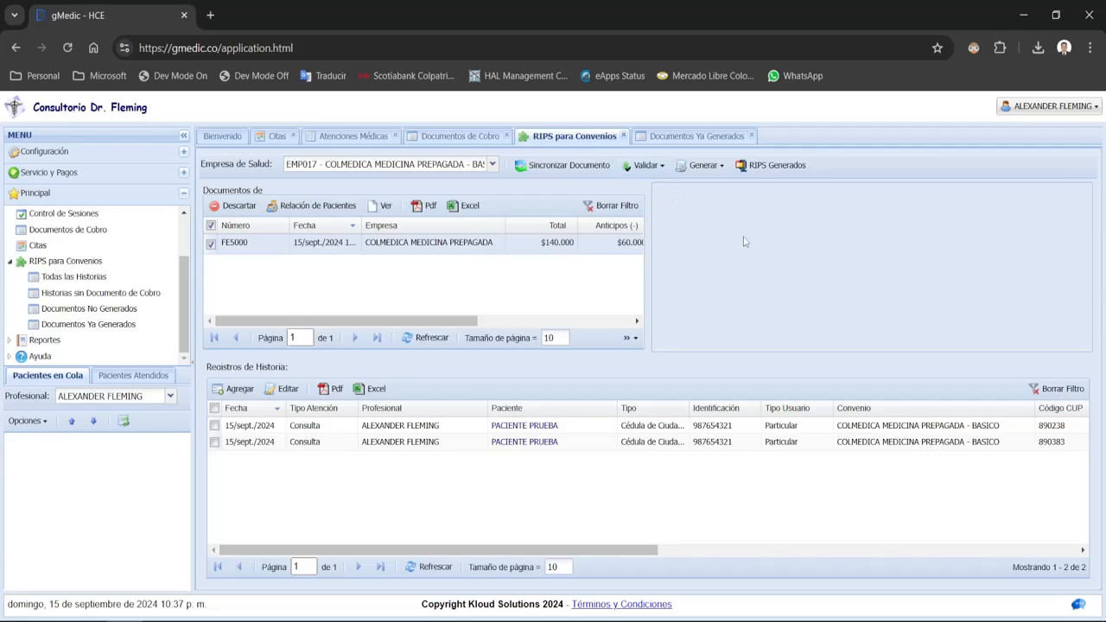
click(706, 167)
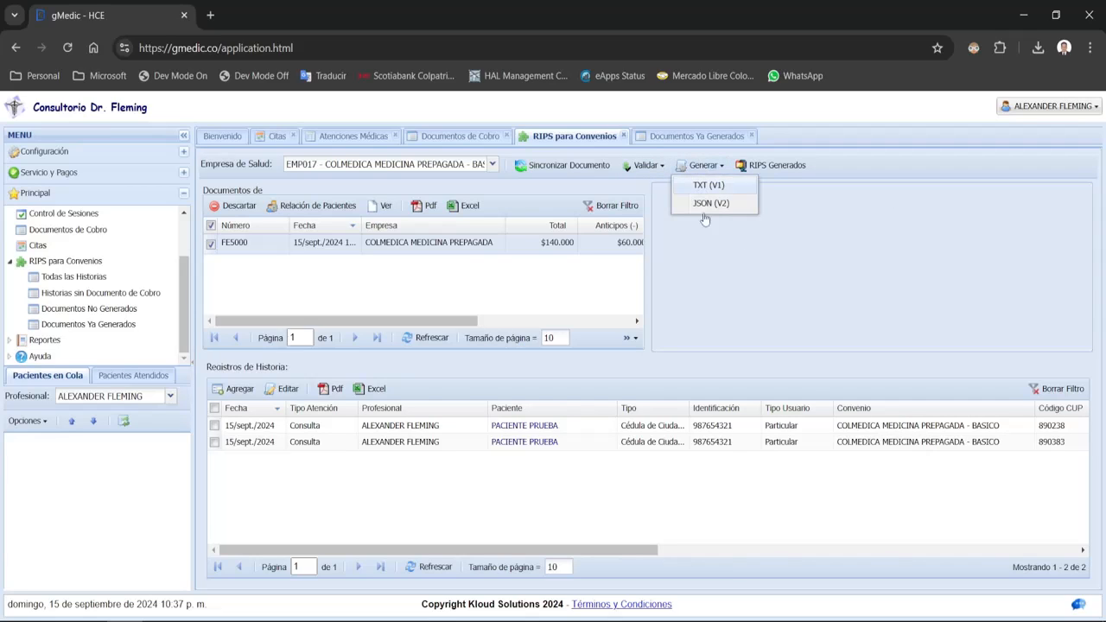
click(713, 285)
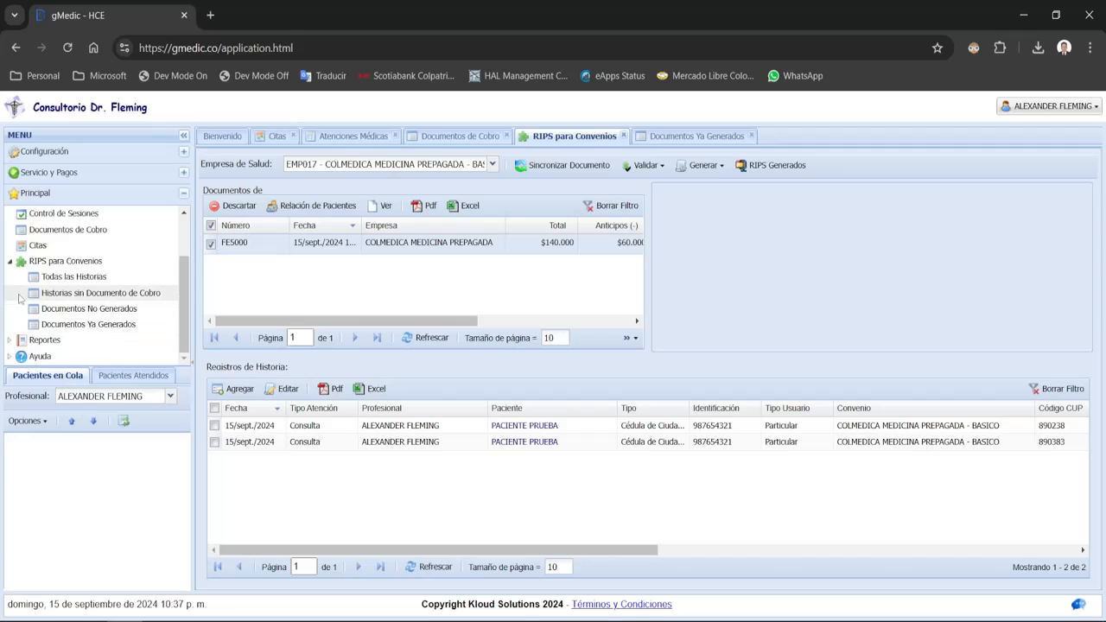
- Open Atenciones Médicas to list the three 15/sept./2024 consultations, leaving the Generar RIPS wizard closed
click(10, 262)
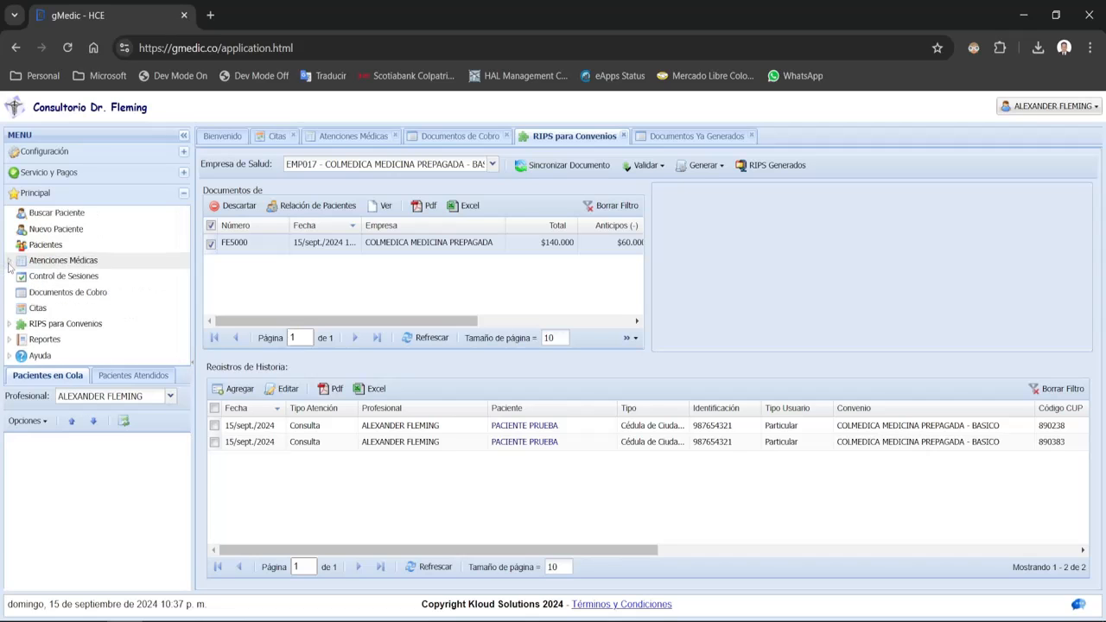
click(60, 260)
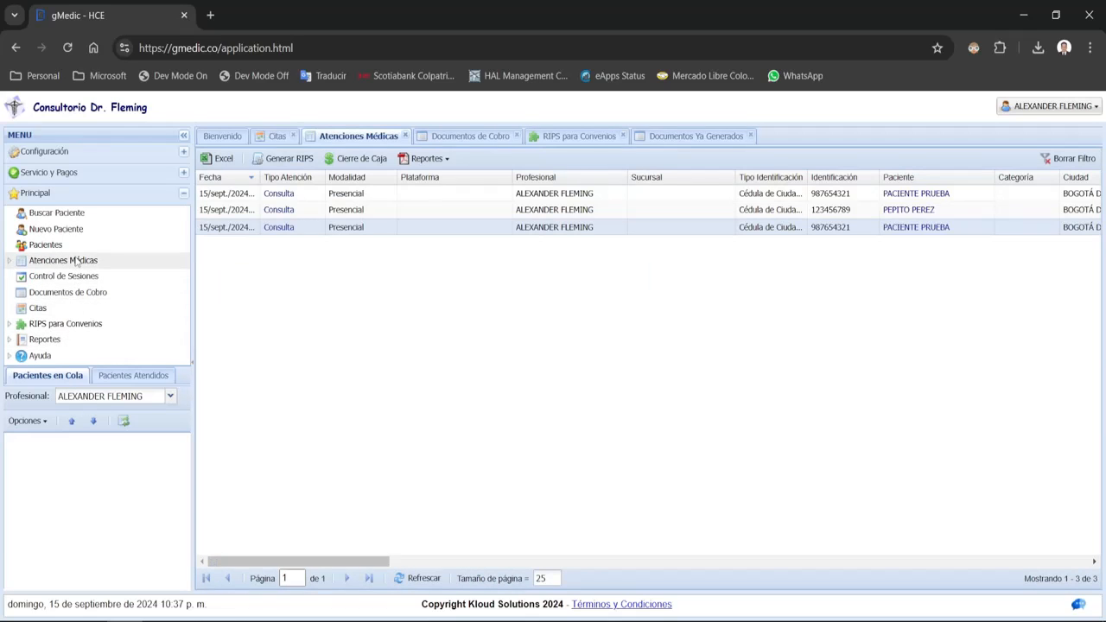
click(291, 160)
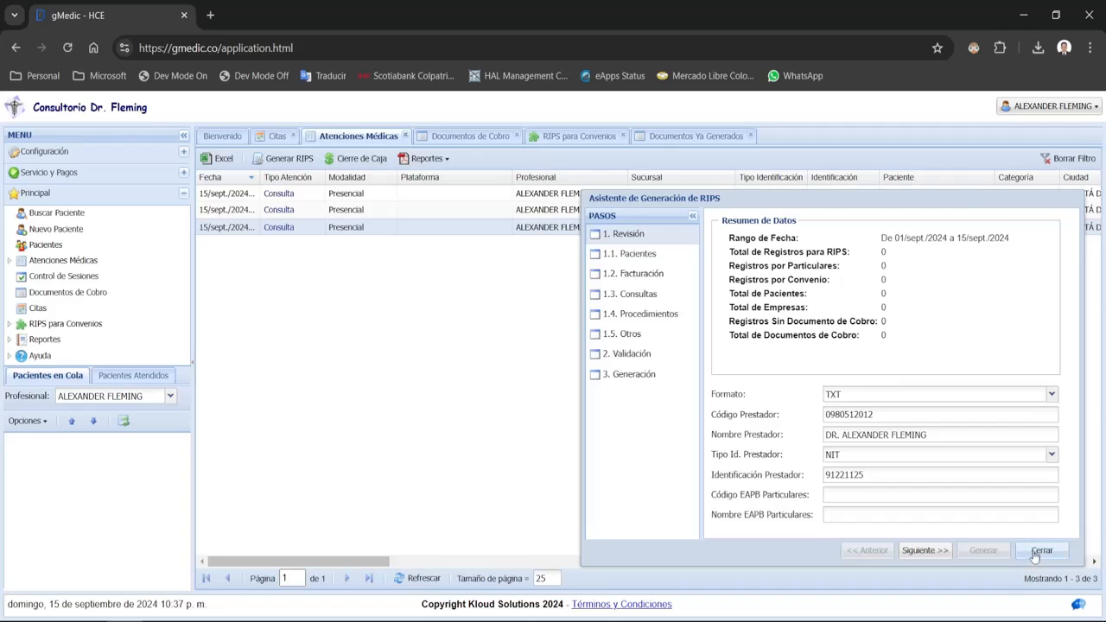
click(1034, 551)
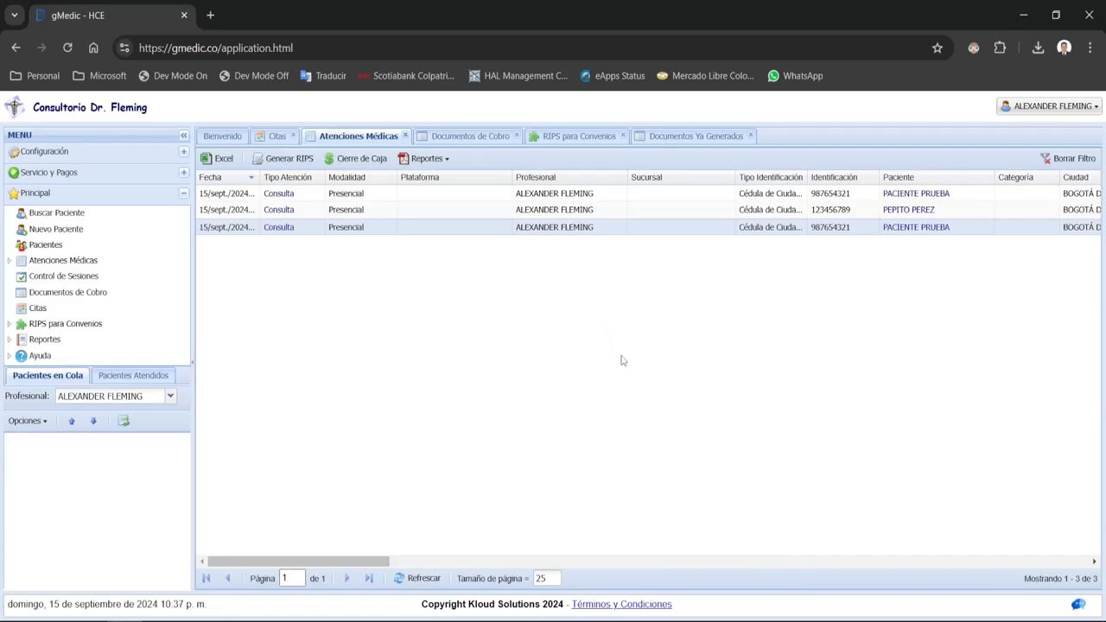